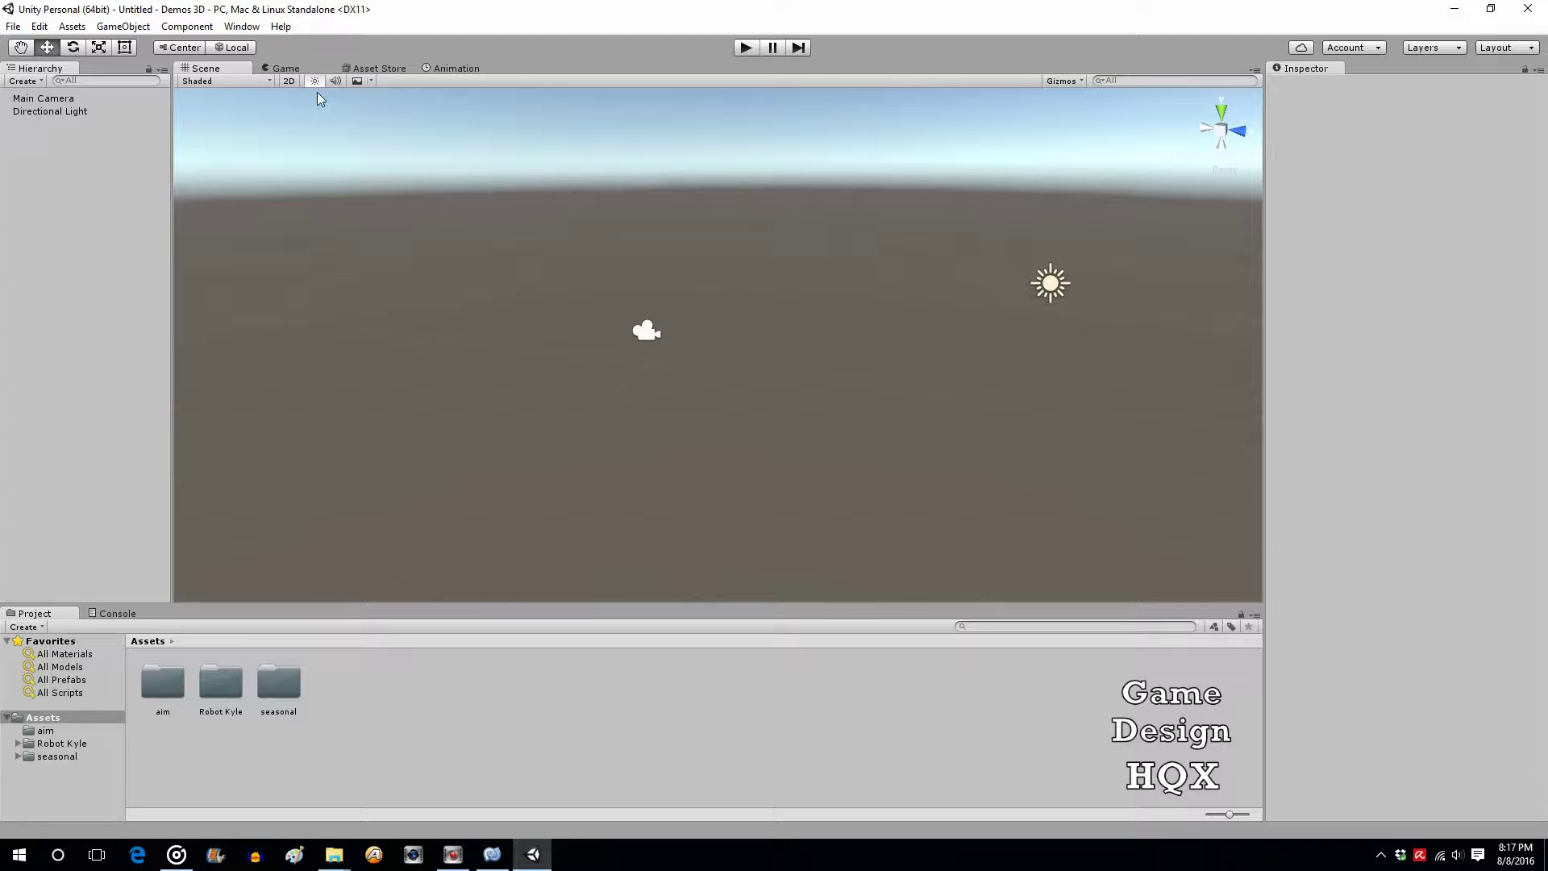
Open the GameObject menu in the menu bar.
left_click(118, 27)
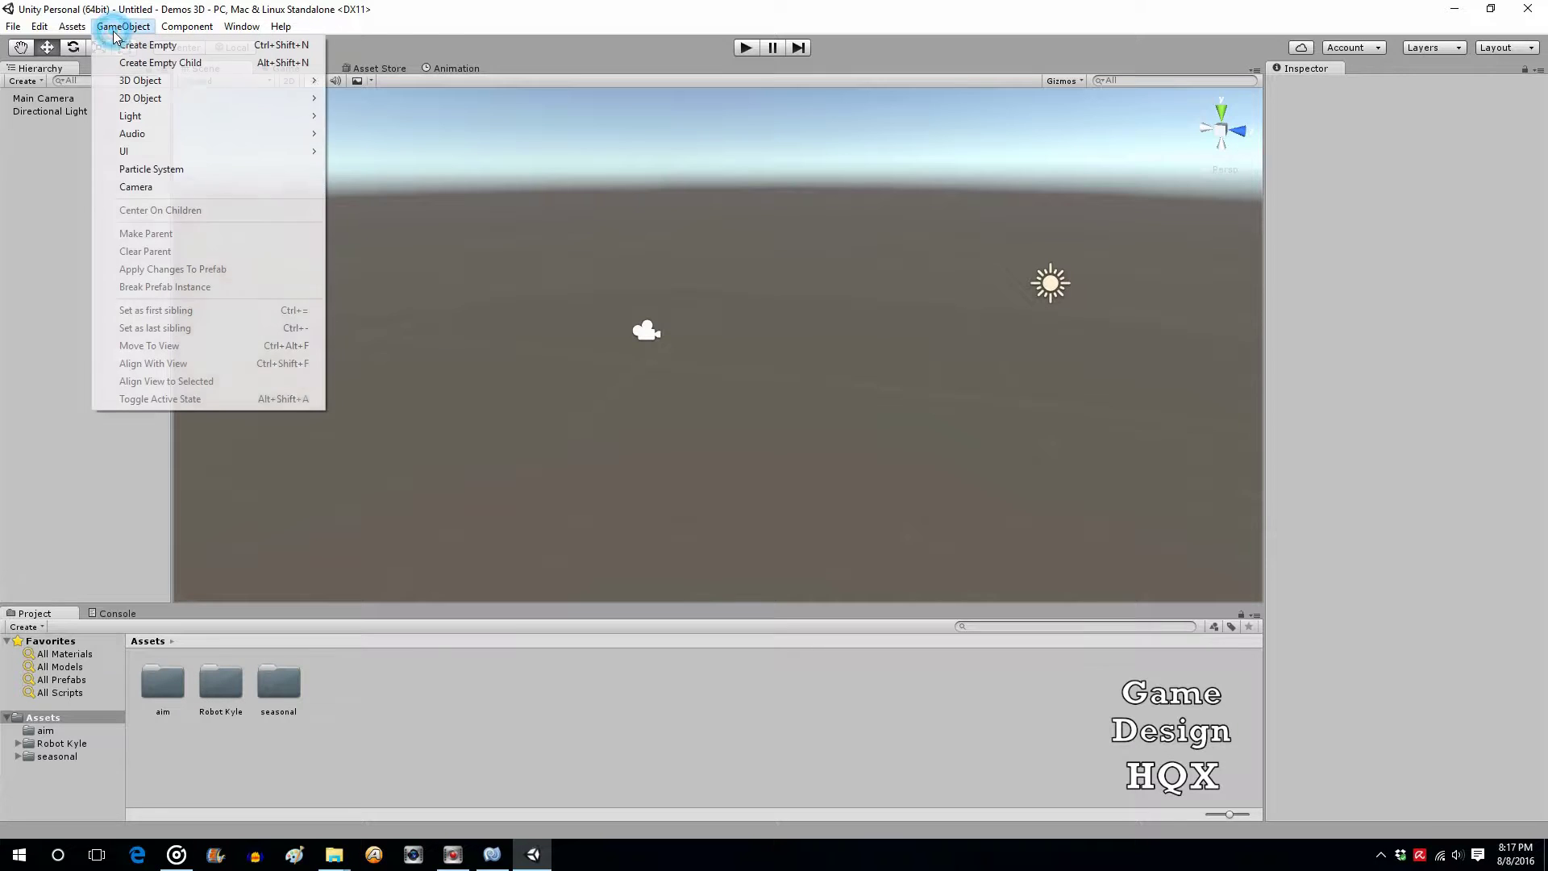
Add a Sphere via 3D Object > Sphere, check Main Camera, then select the sphere.
mouse_move(211, 81)
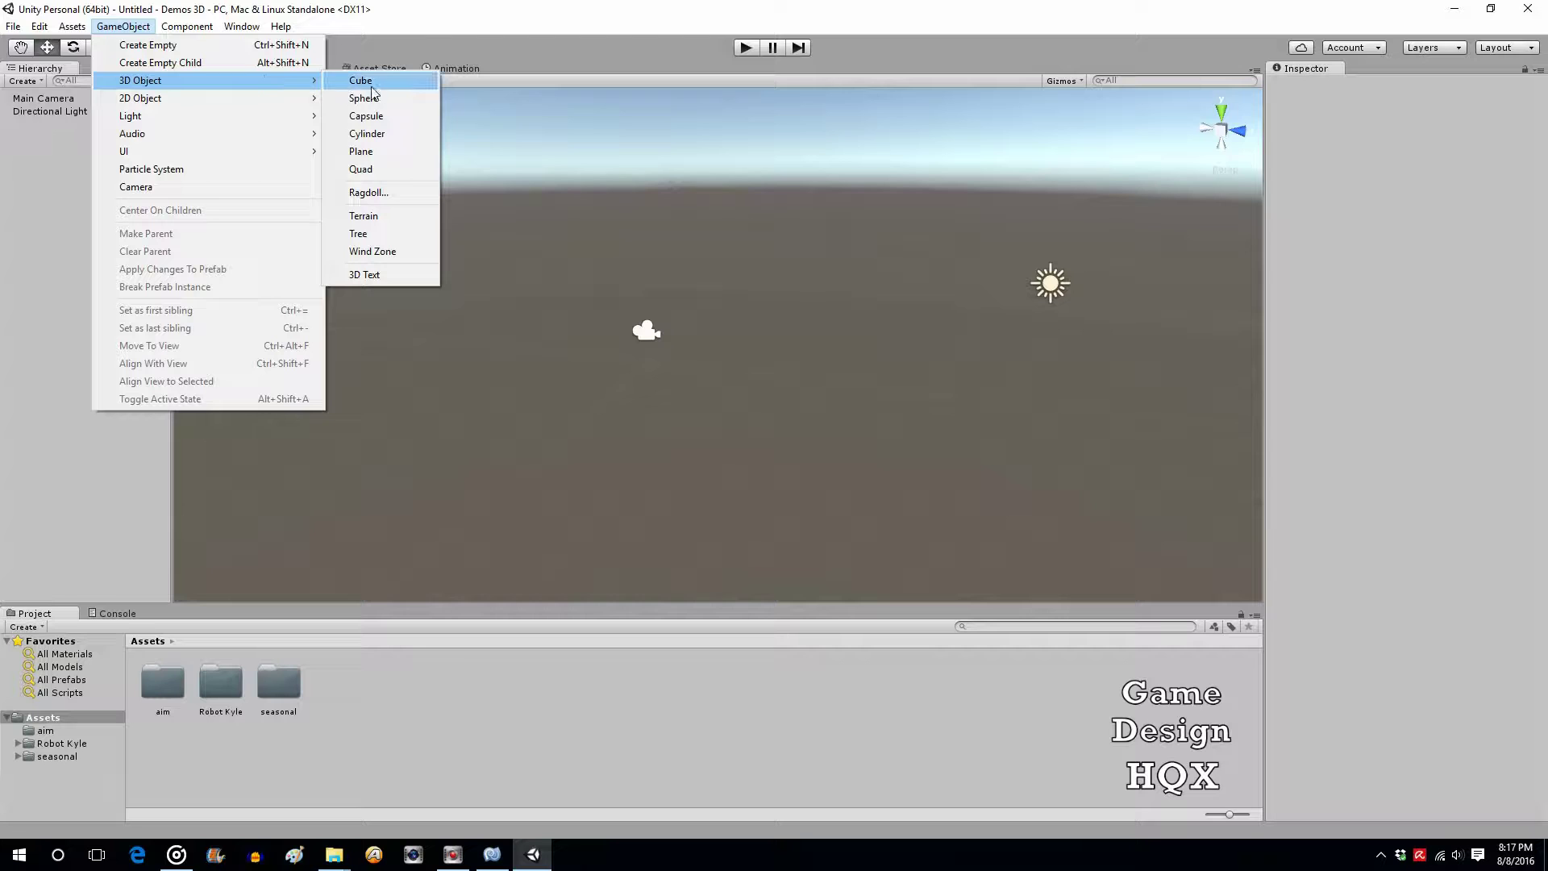
left_click(364, 98)
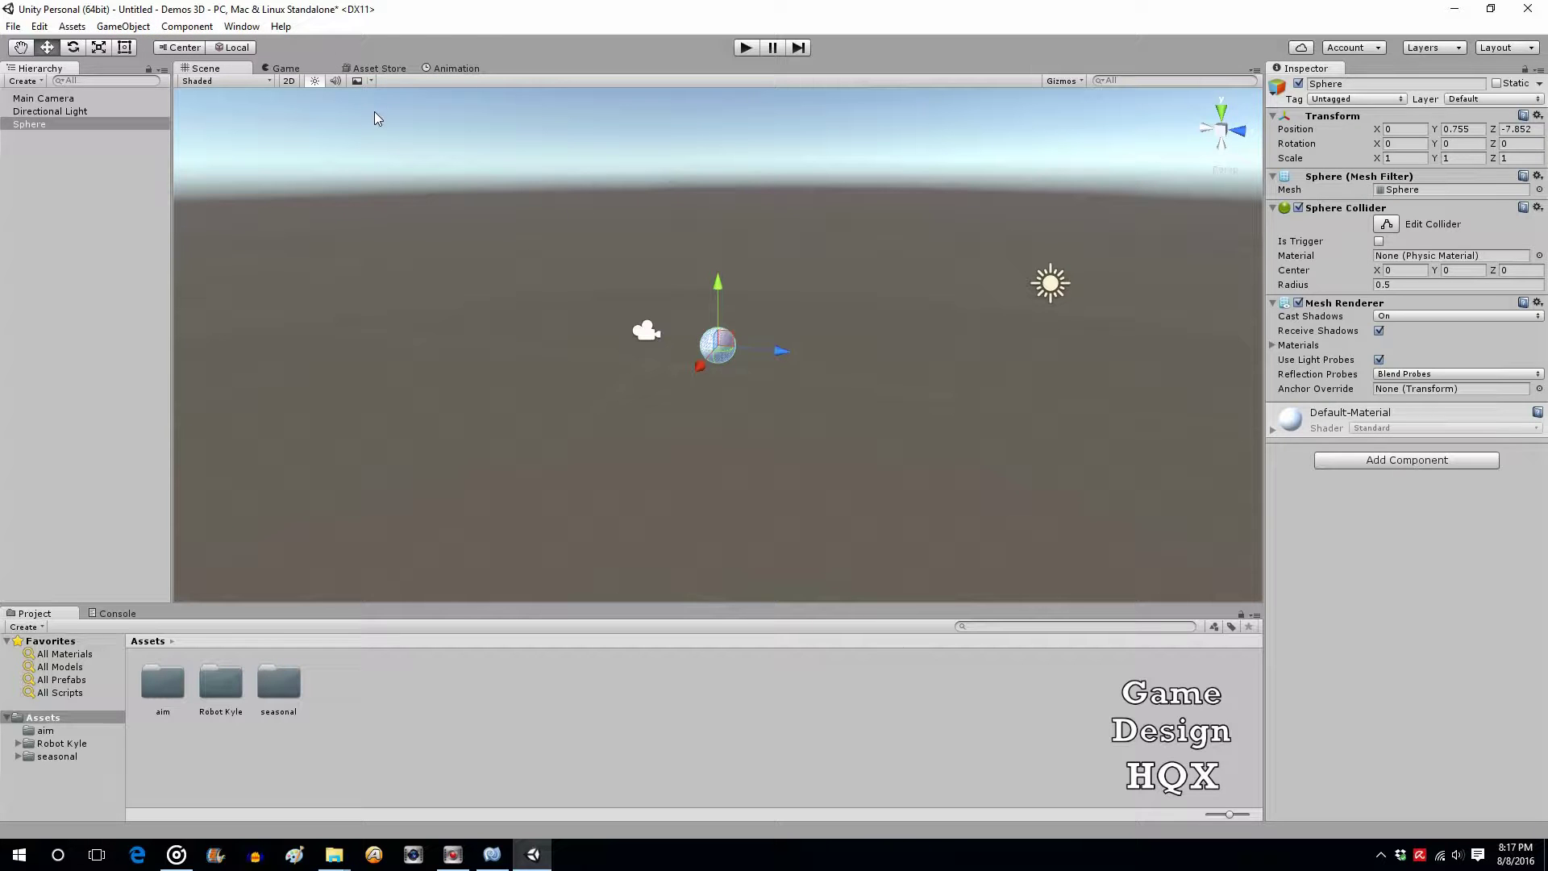
left_click(71, 99)
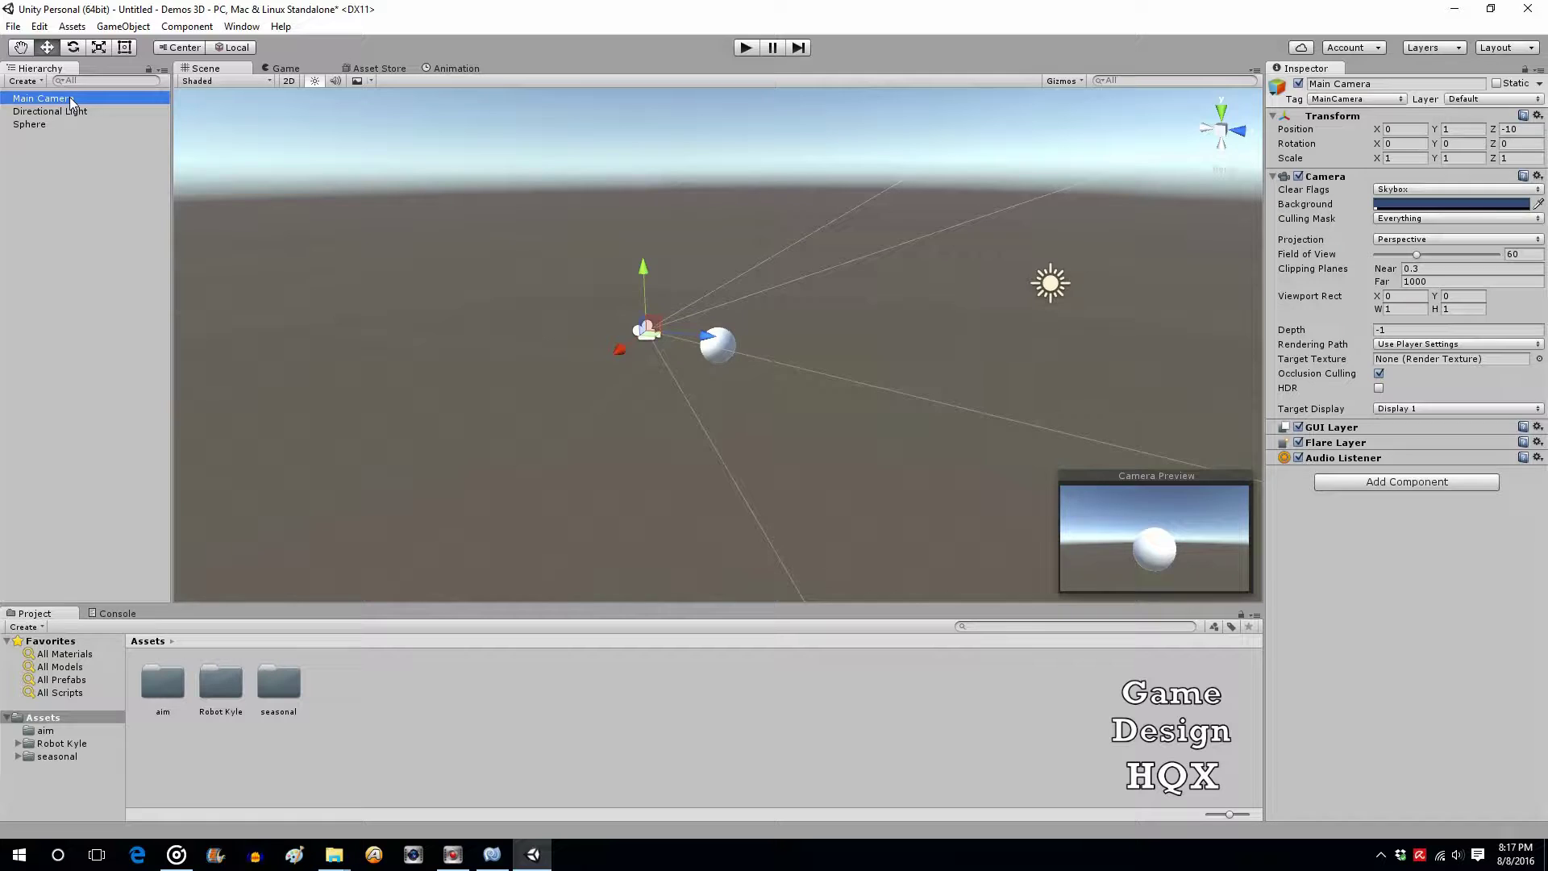
left_click(66, 157)
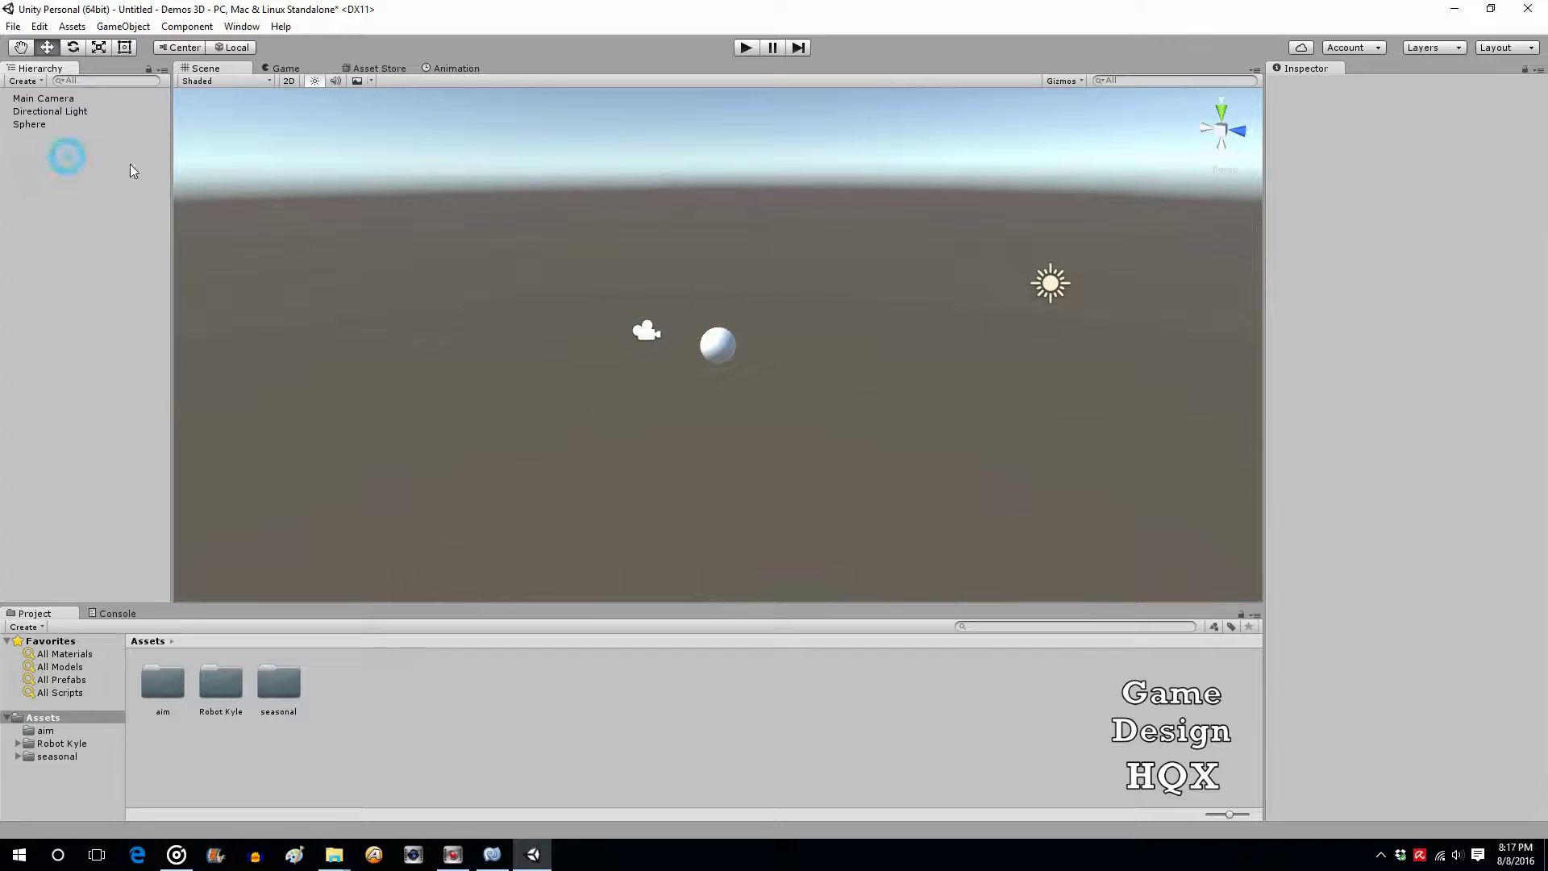
left_click(733, 343)
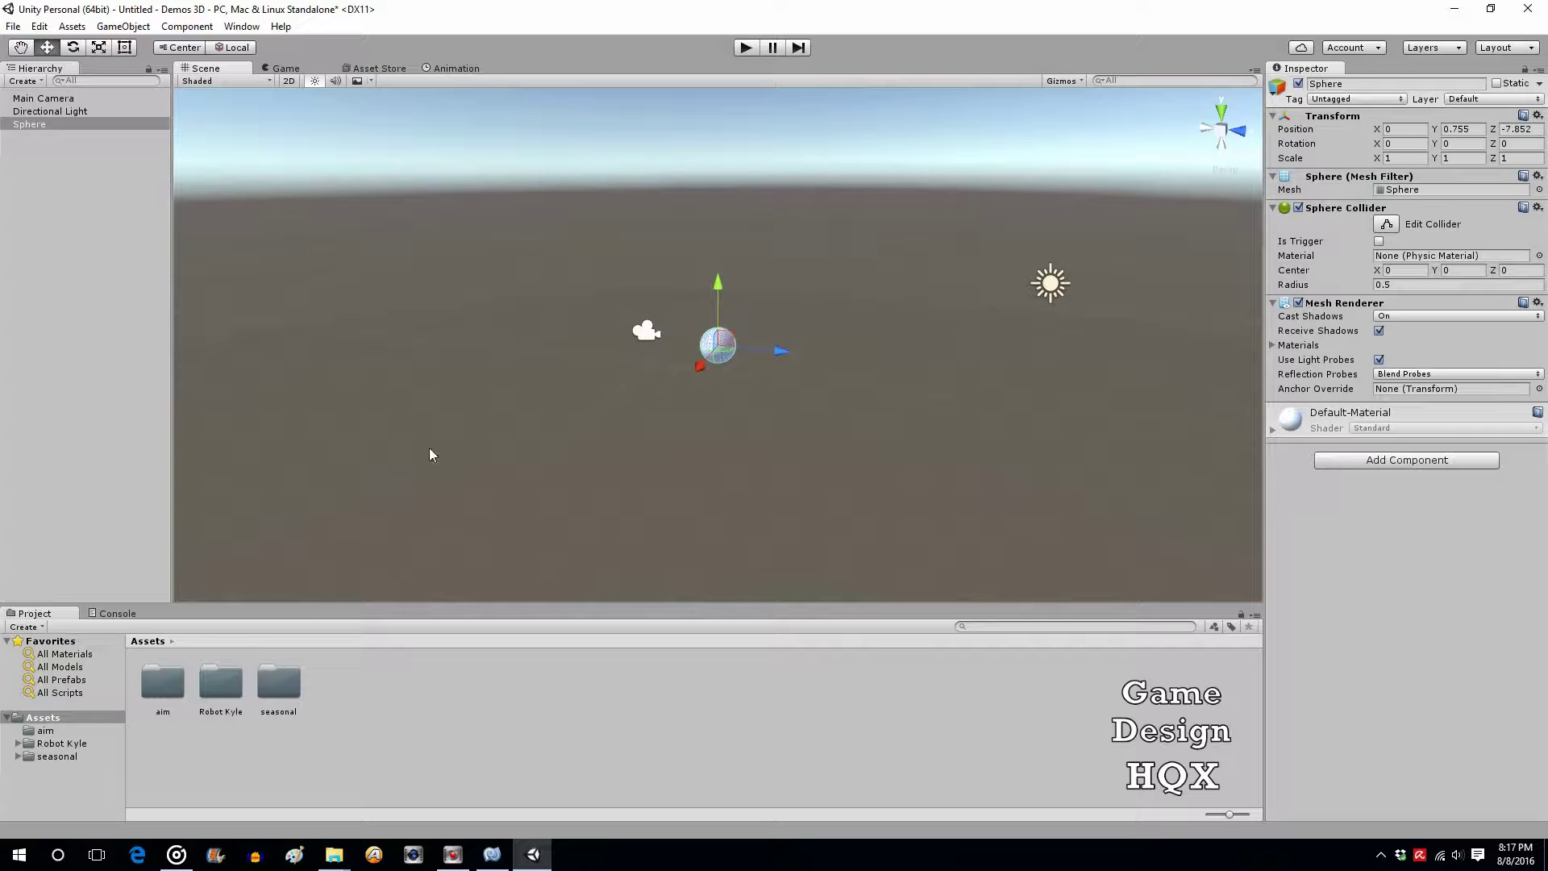
Create a new Material in the Assets folder named glassmat.
right_click(395, 681)
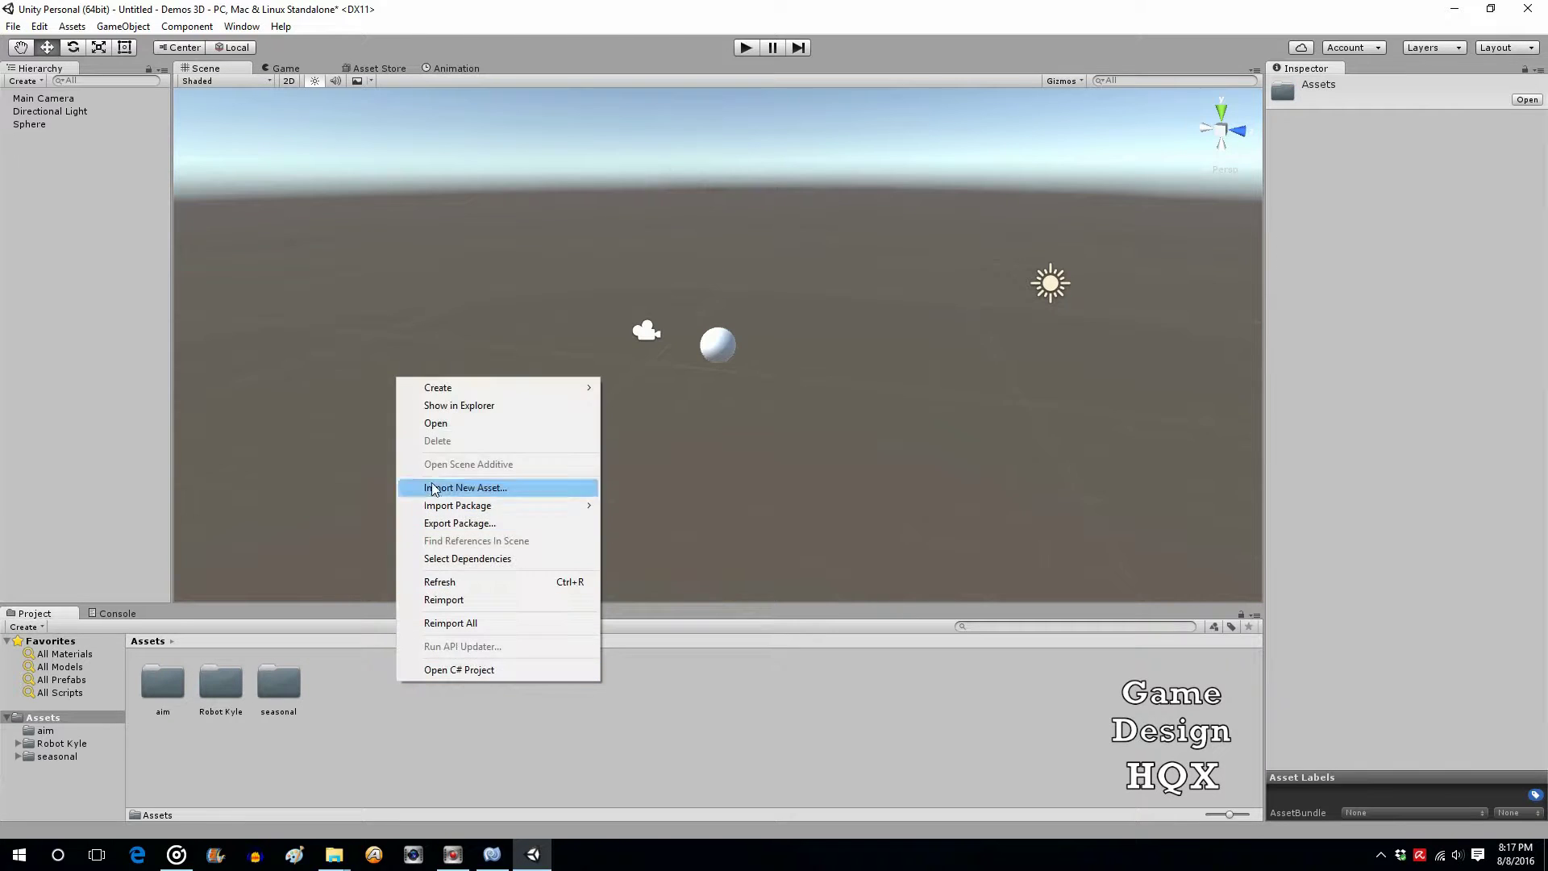
mouse_move(494, 388)
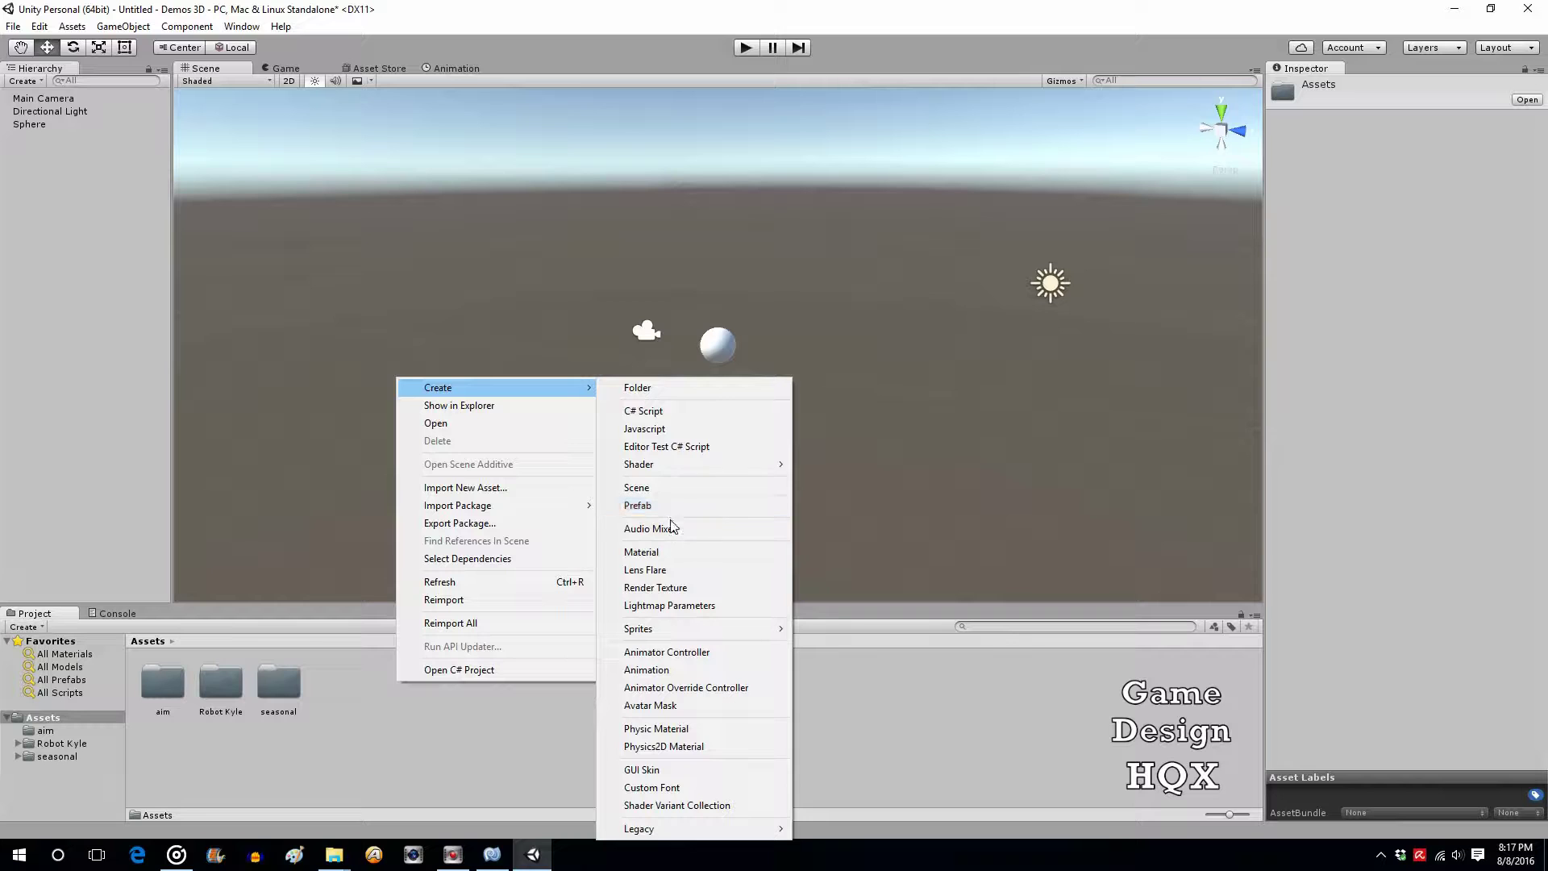
left_click(660, 555)
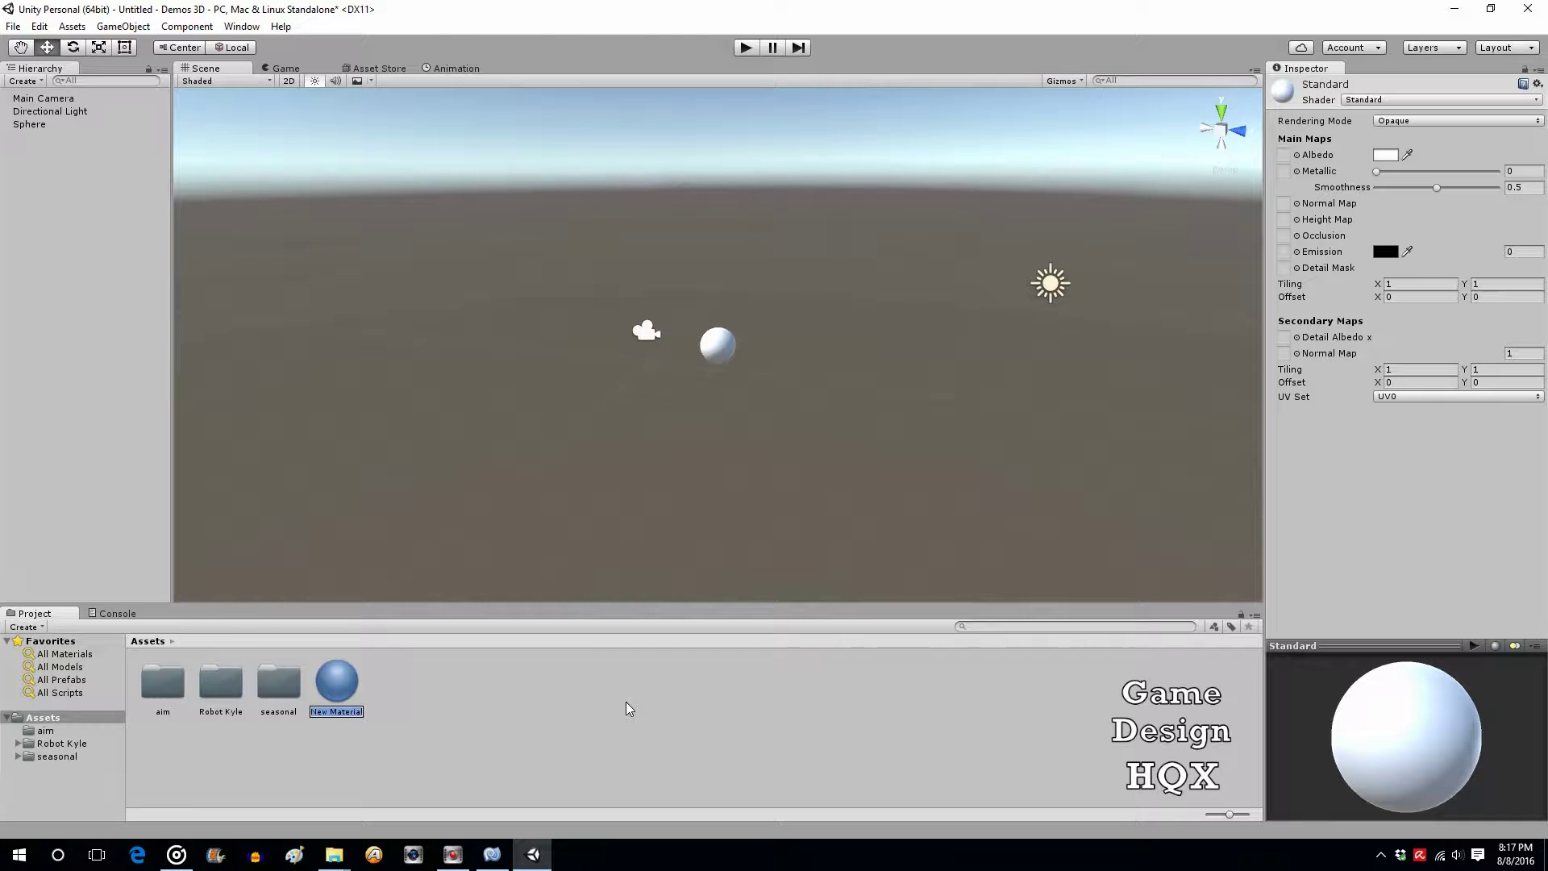
type("glassmat")
left_click(539, 693)
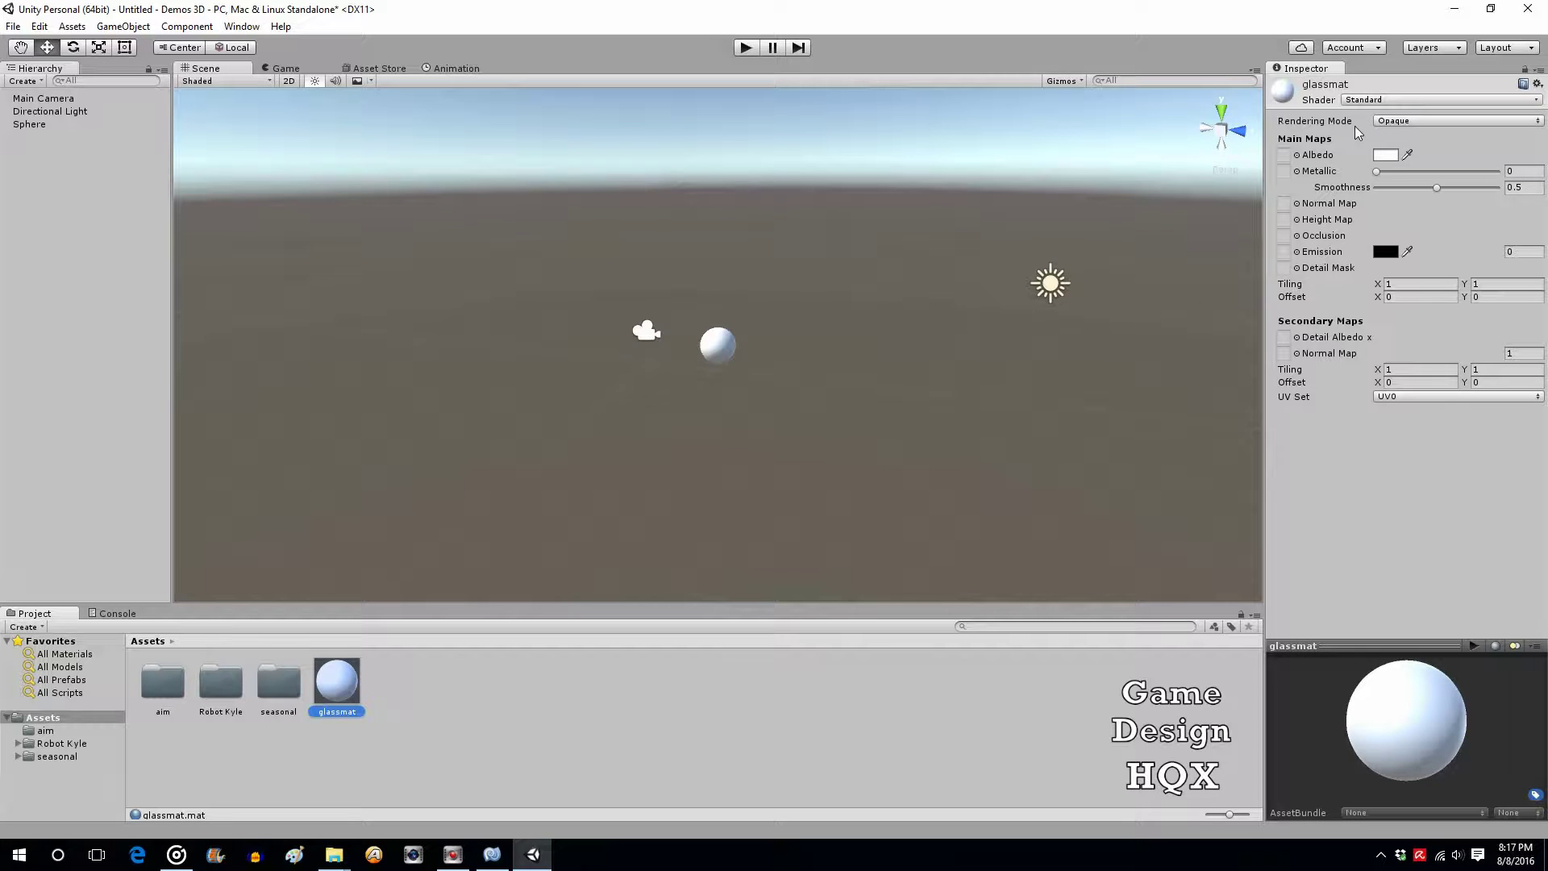
Set glassmat to Transparent with albedo alpha 23 and apply it to the sphere.
left_click(1460, 123)
left_click(1427, 192)
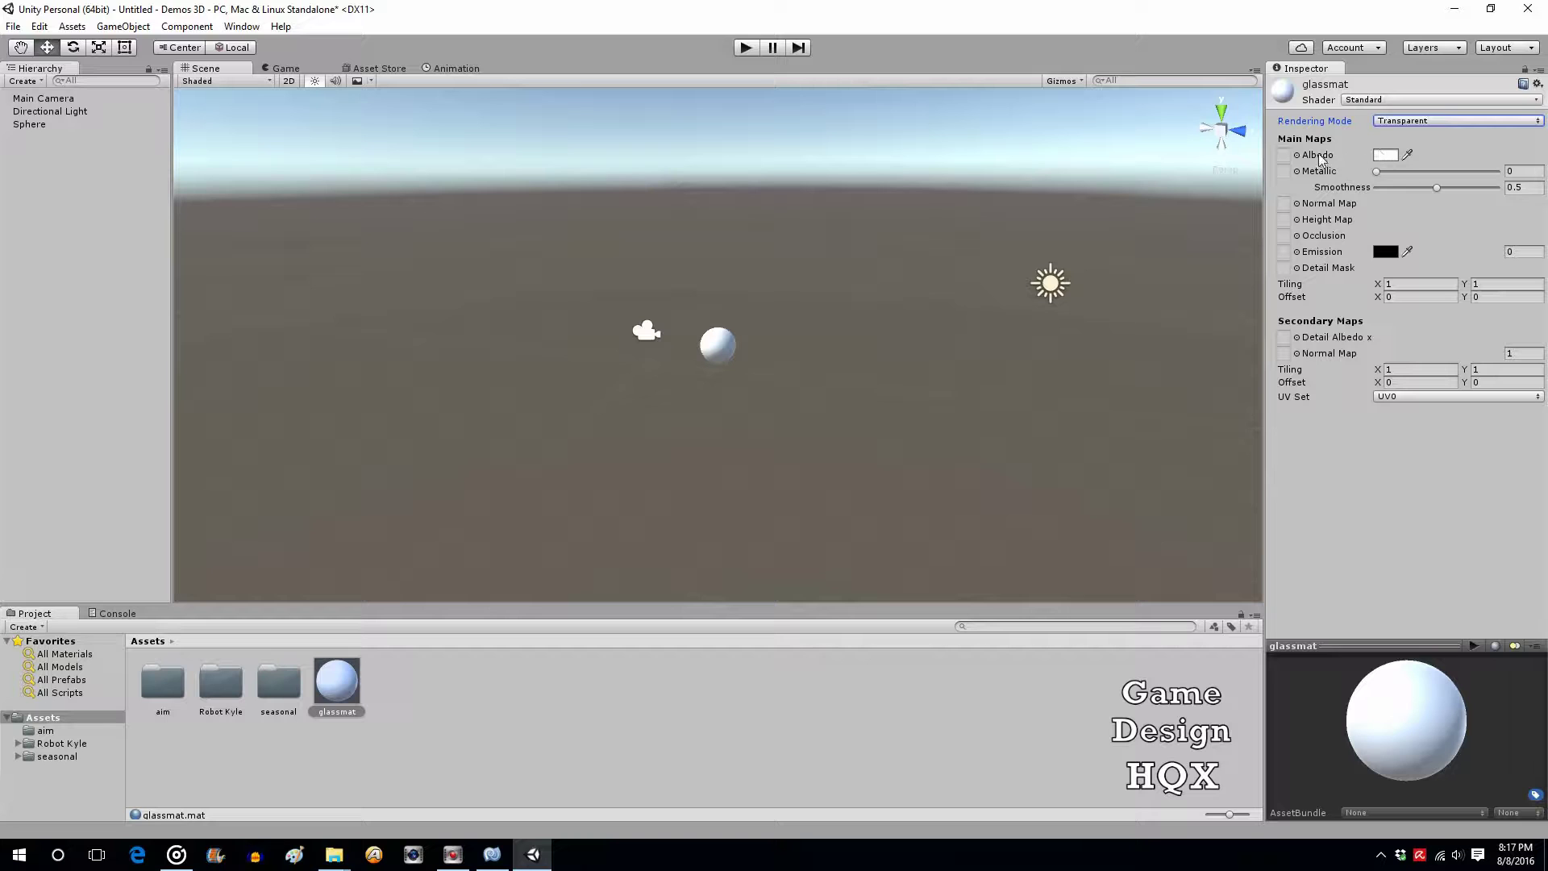
left_click(1386, 156)
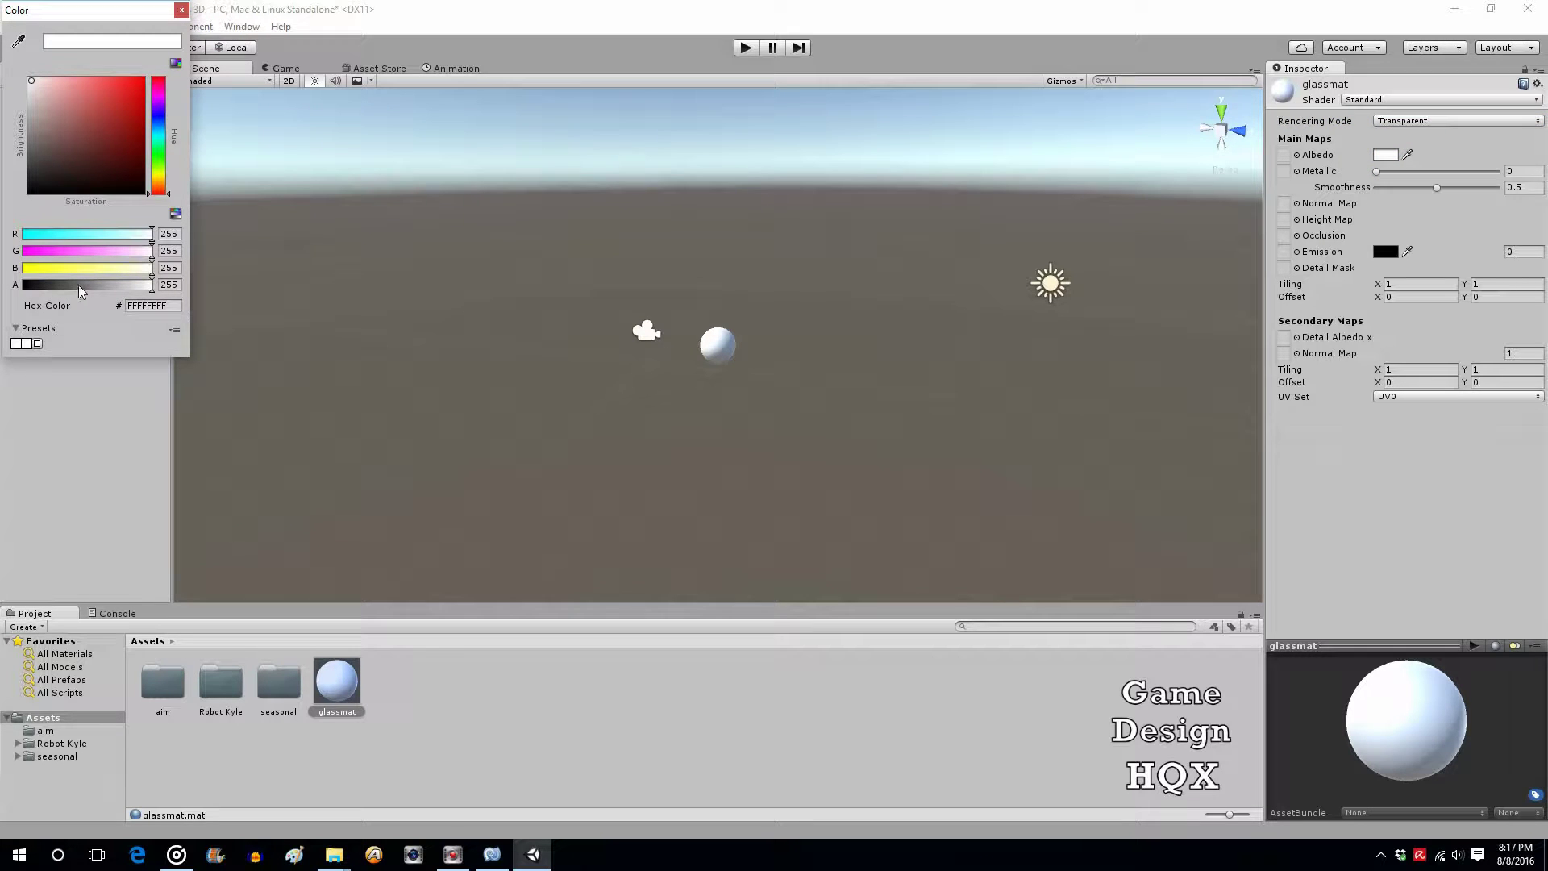
left_click_drag(79, 285, 34, 288)
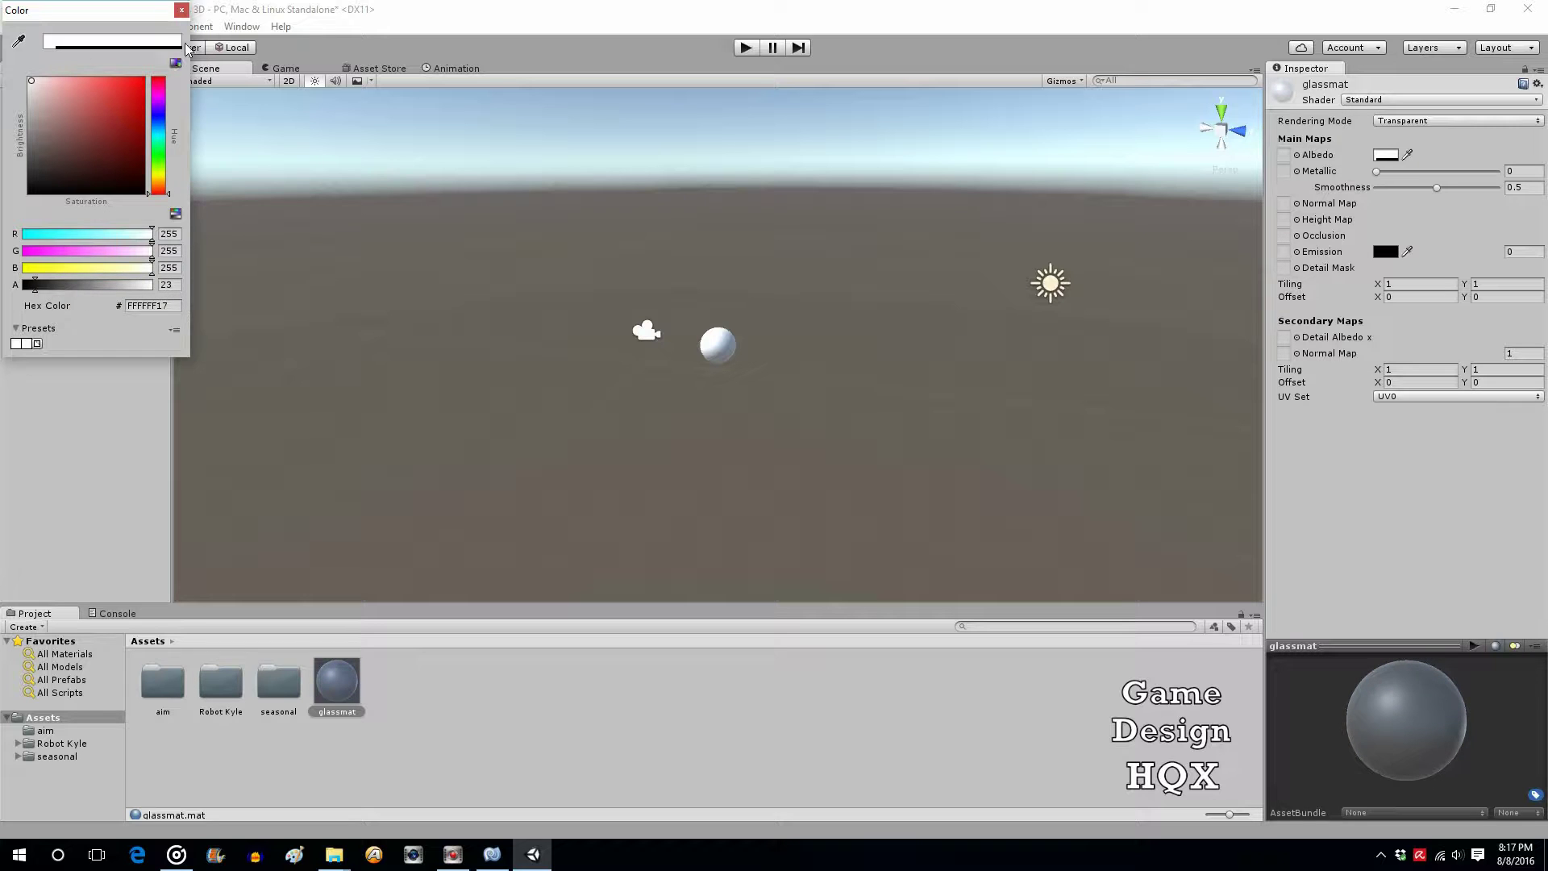
left_click(182, 11)
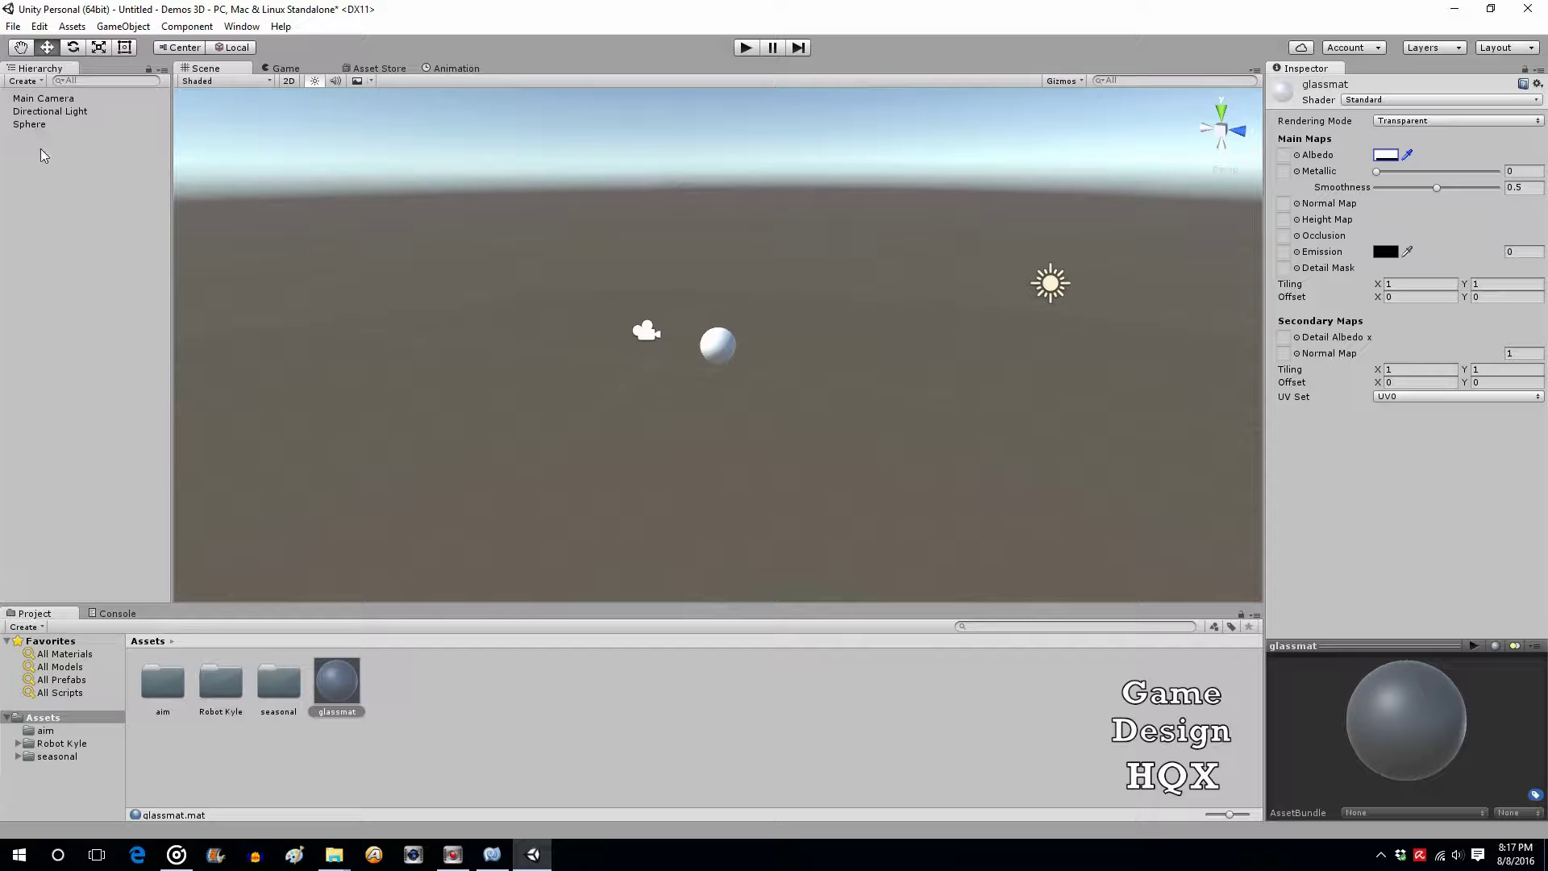
left_click_drag(346, 692, 716, 356)
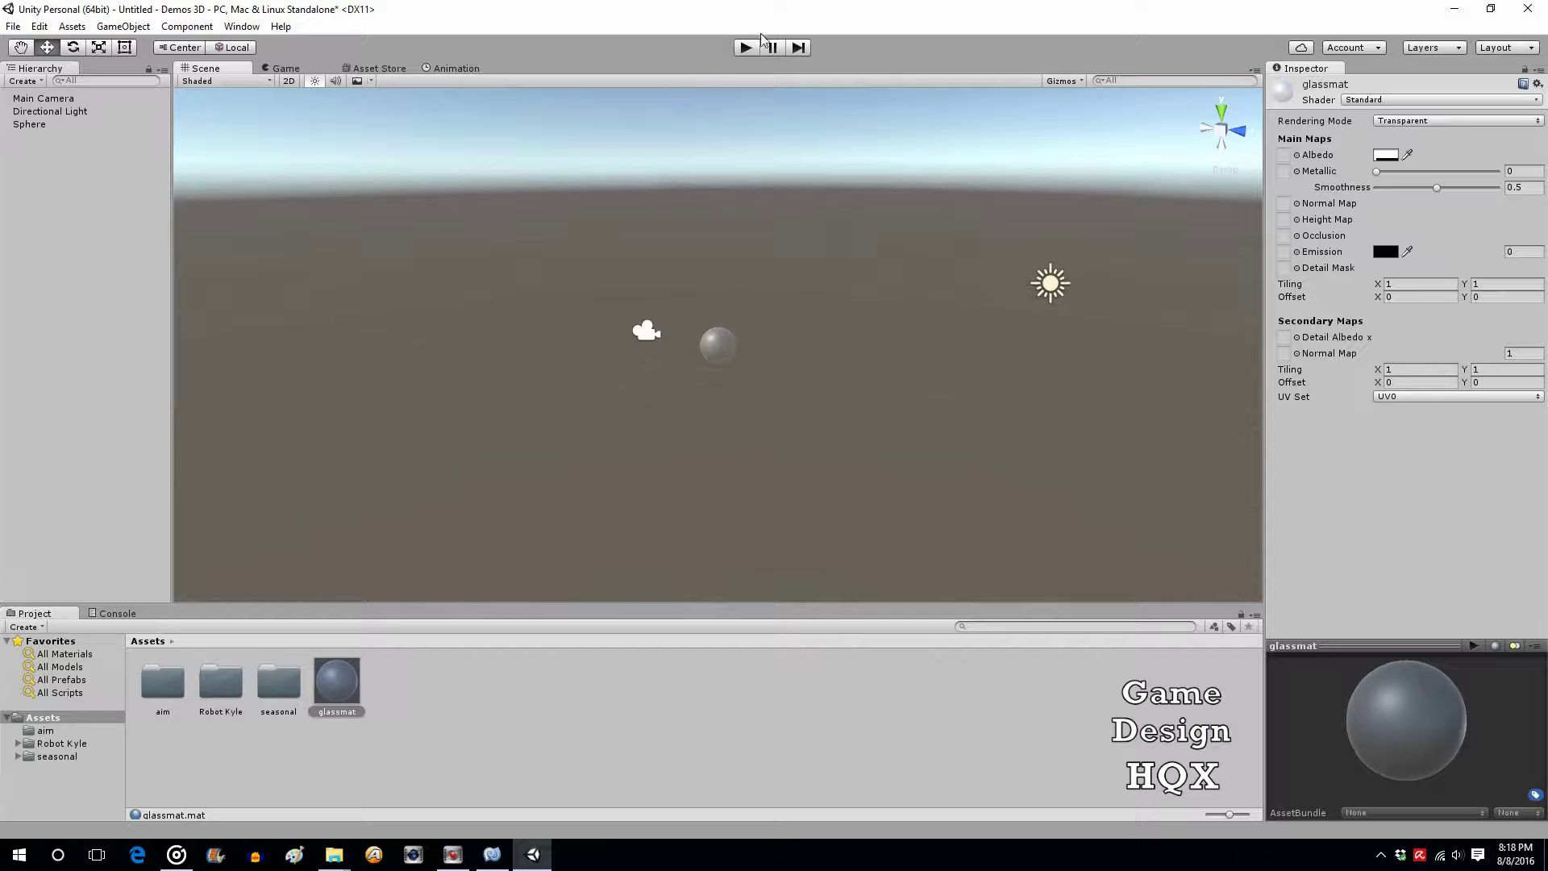
Set glassmat's Metallic to 1 and preview the shiny sphere from Main Camera.
left_click(47, 98)
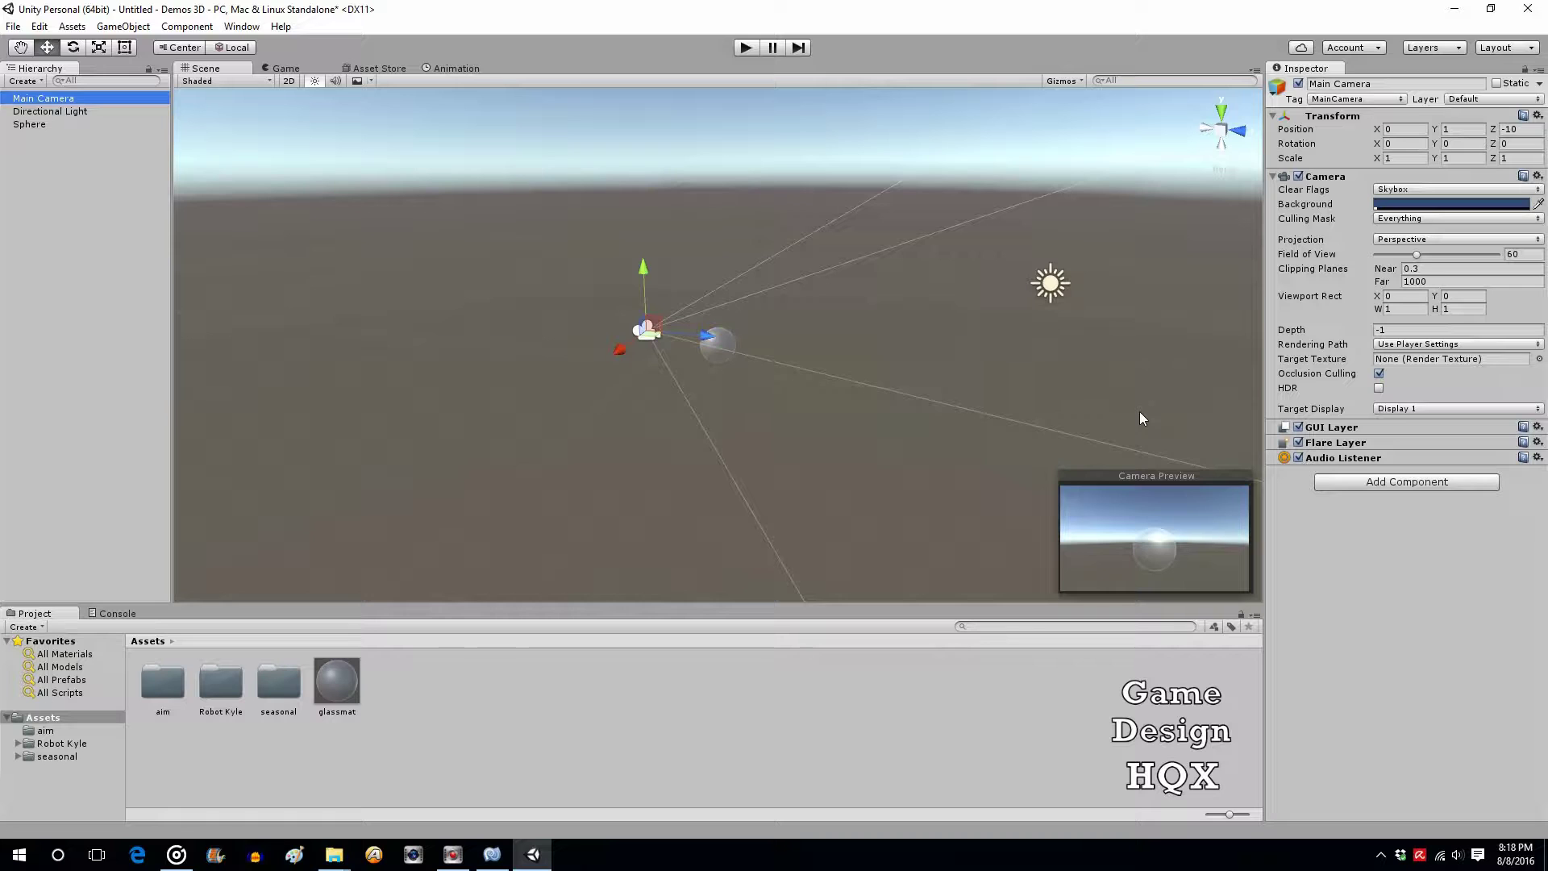
left_click(341, 679)
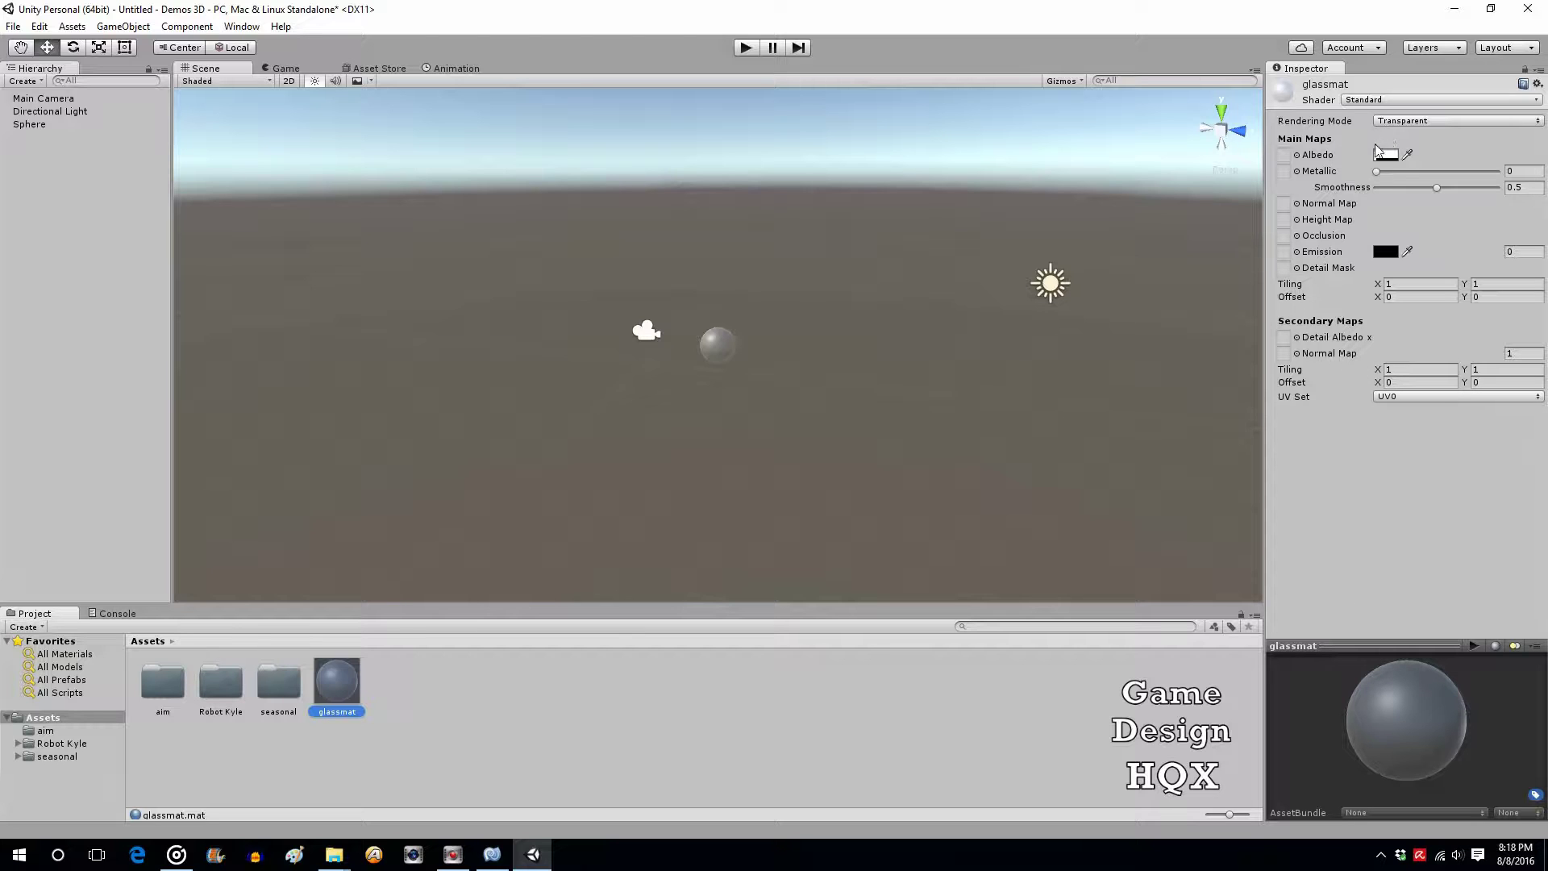
left_click_drag(1376, 172, 1514, 184)
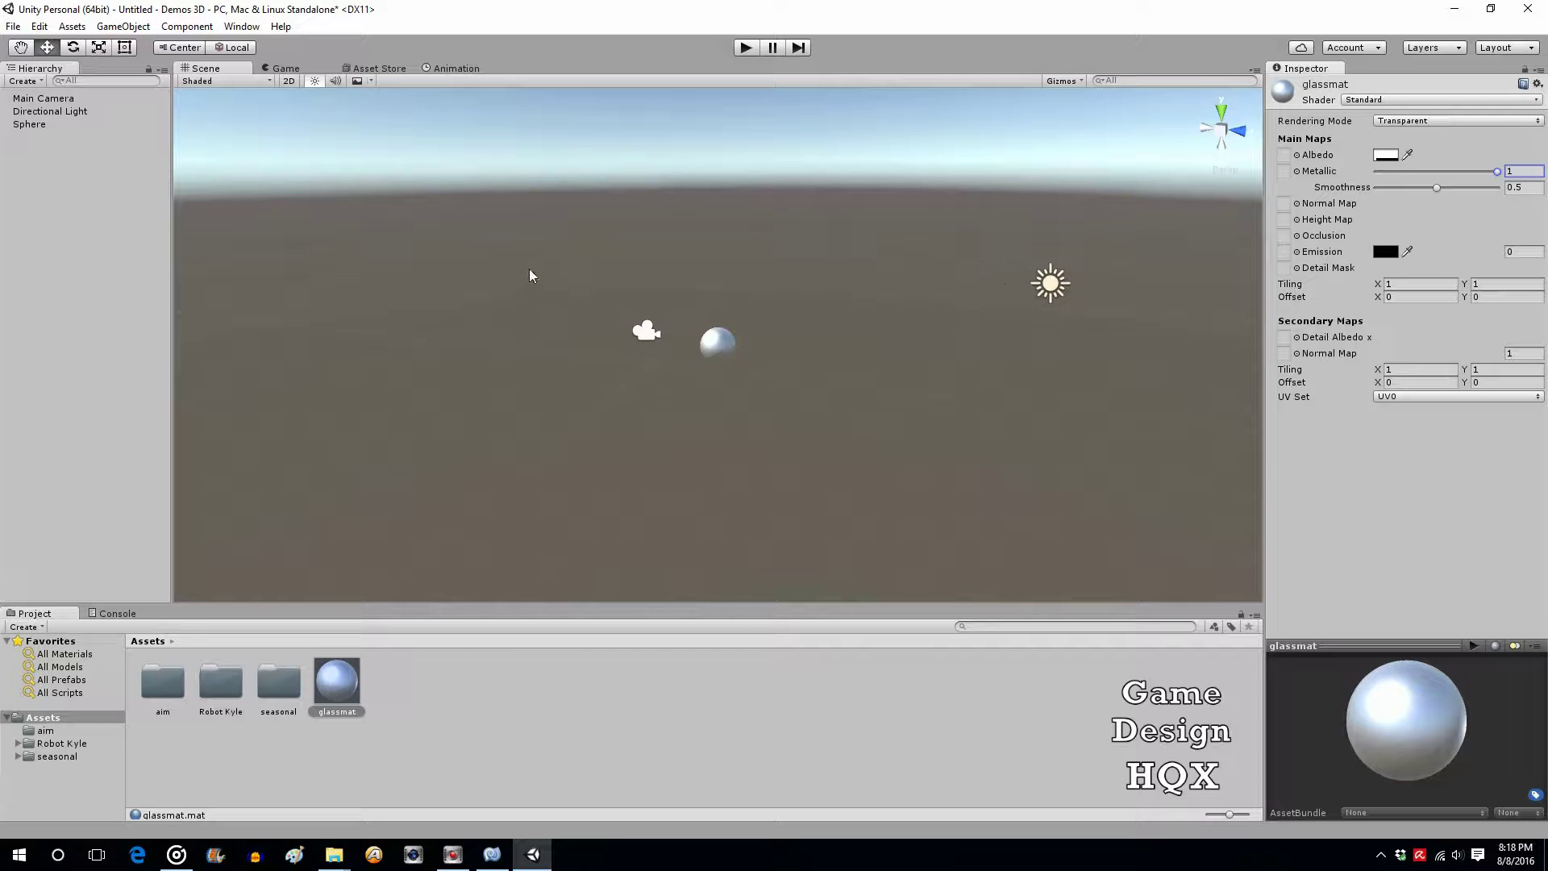
left_click(41, 98)
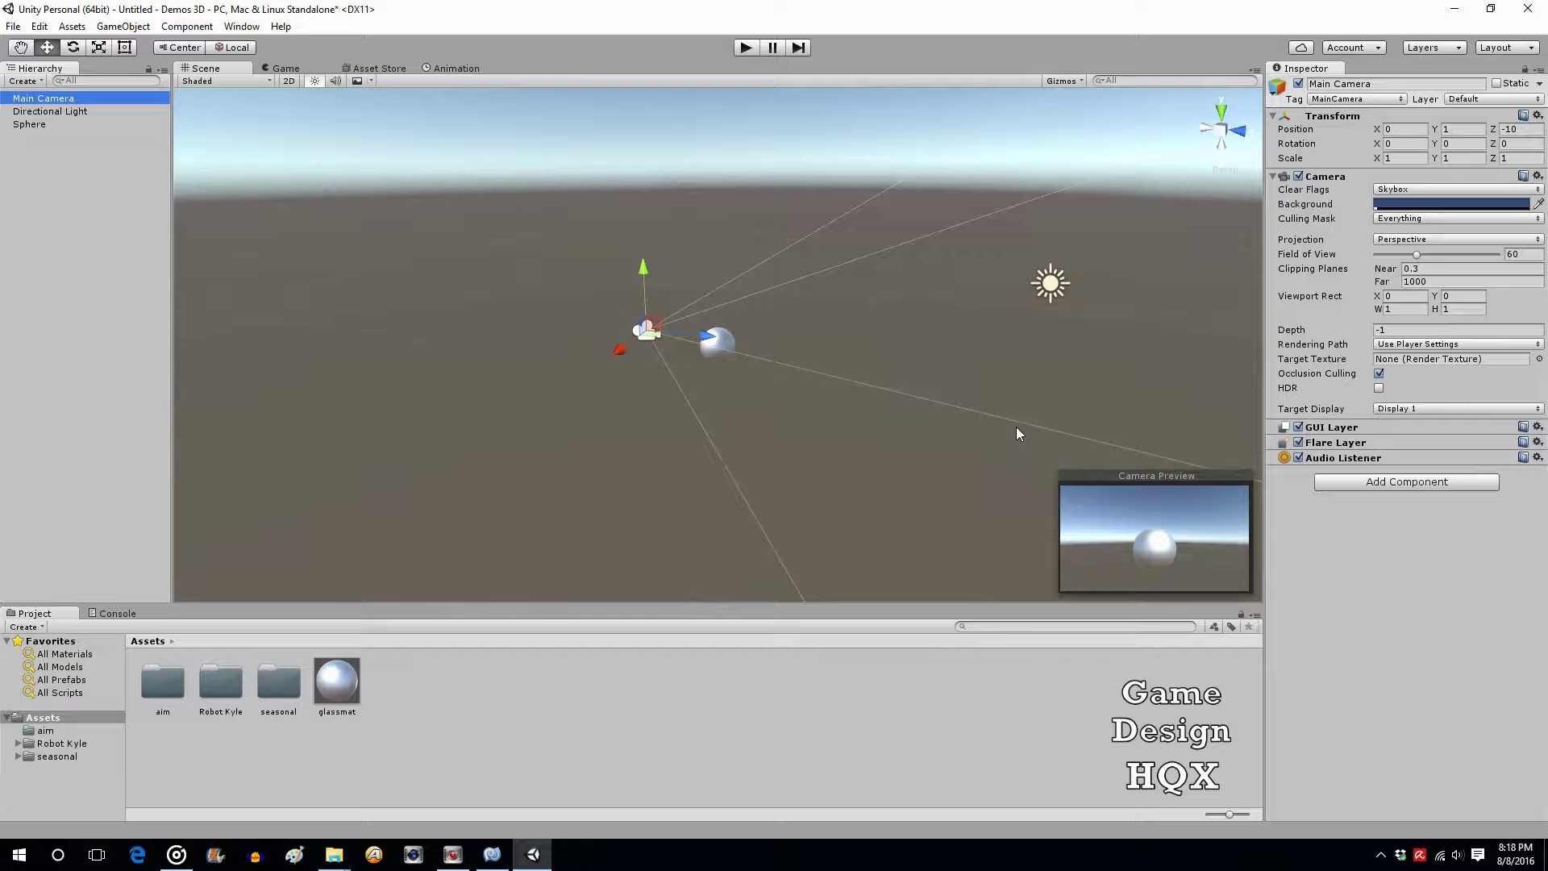
Set glassmat's Metallic to 0 and Smoothness to 0.867, then enter Play mode.
left_click(342, 688)
left_click(1361, 169)
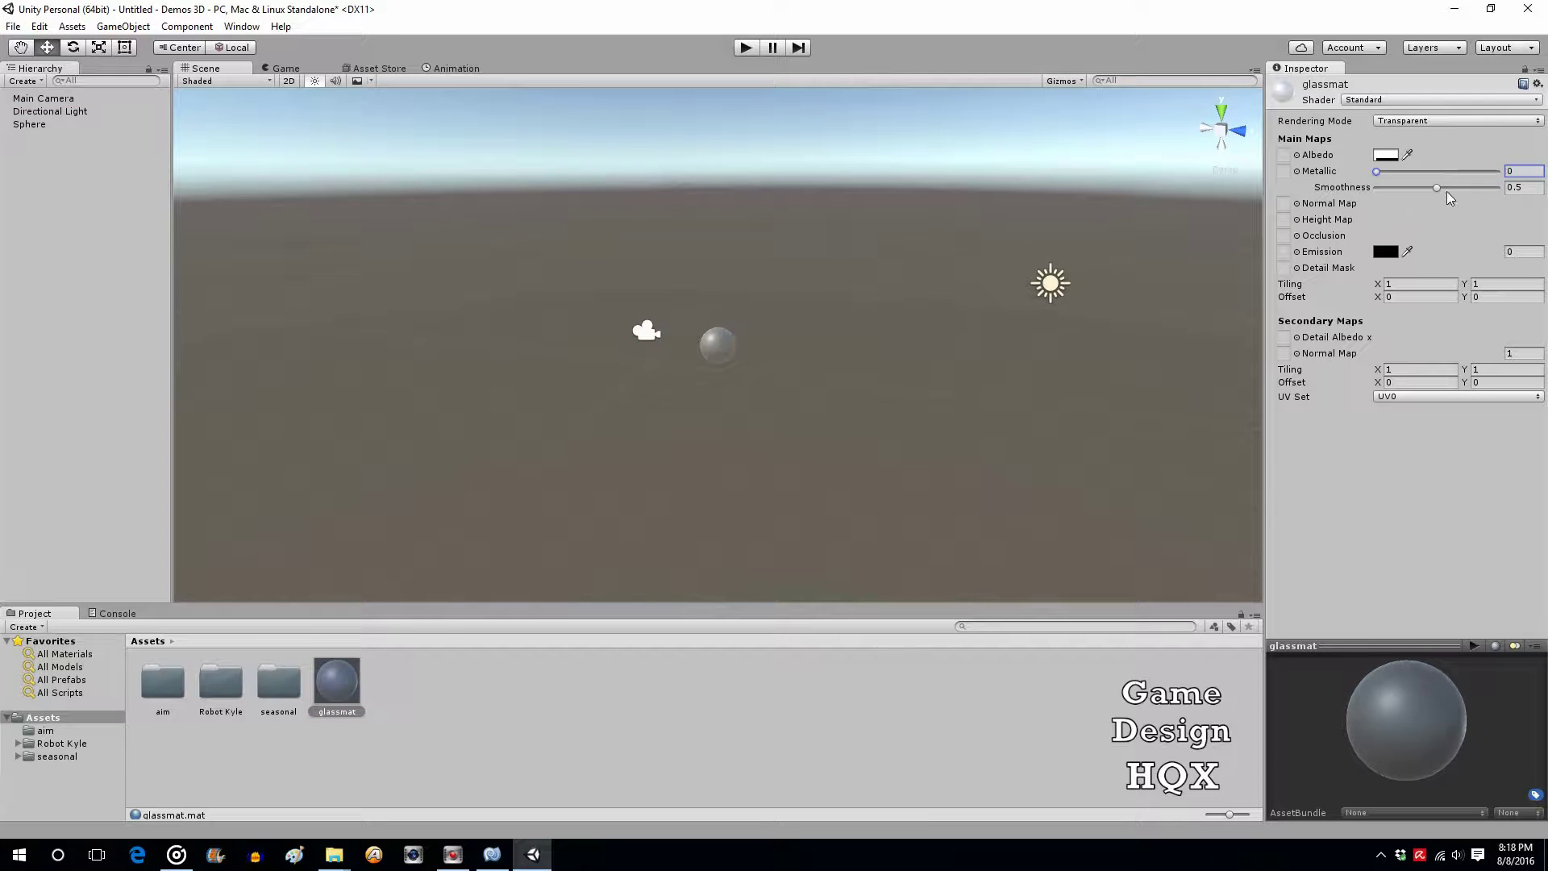
left_click_drag(1439, 187, 1482, 193)
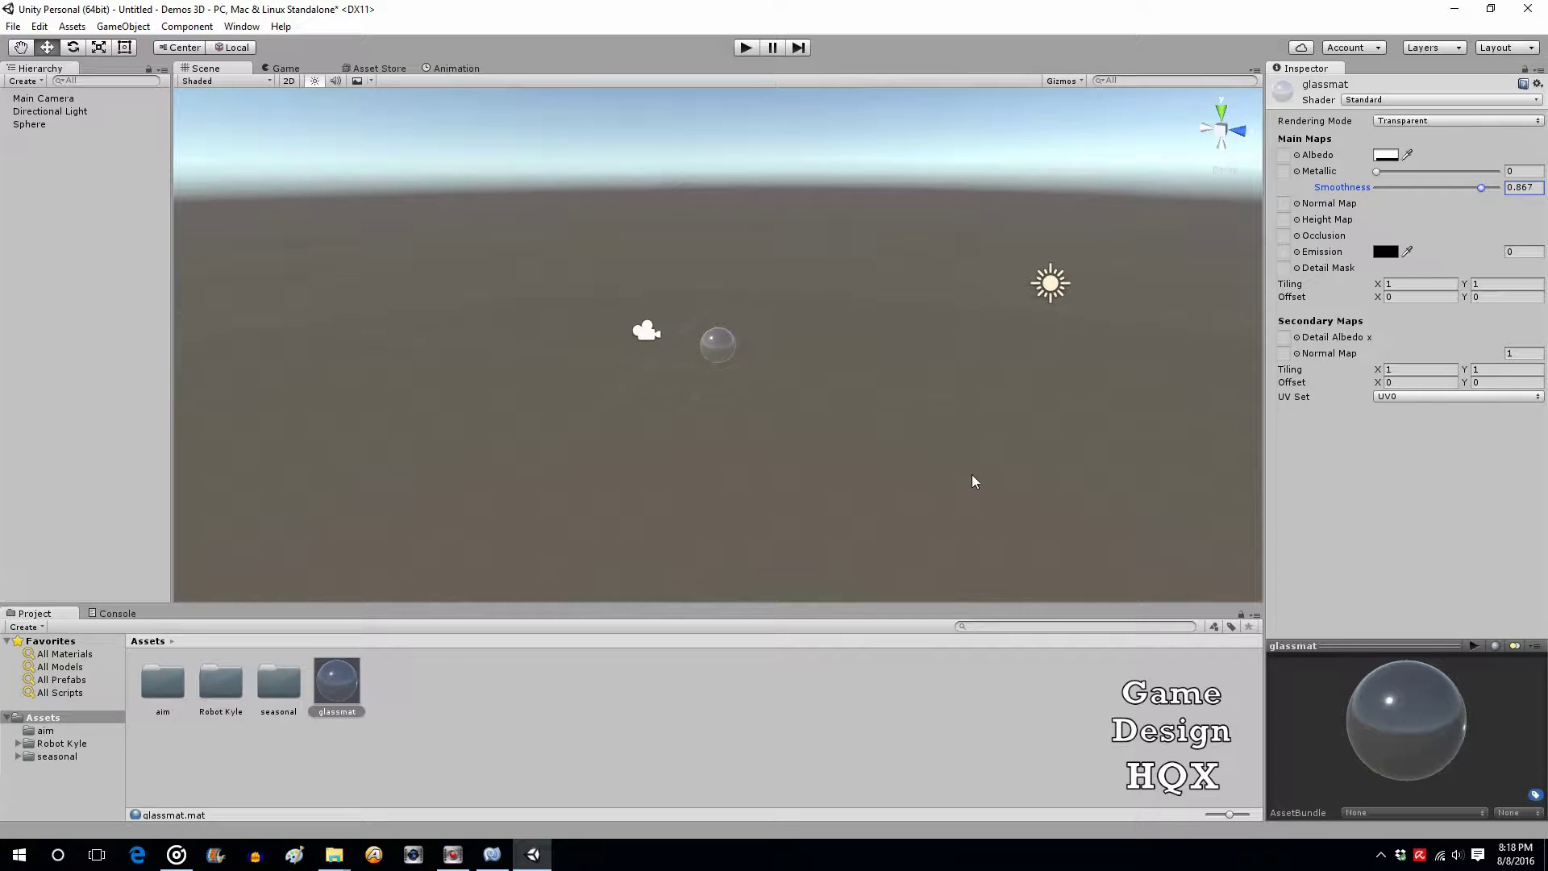
left_click(46, 99)
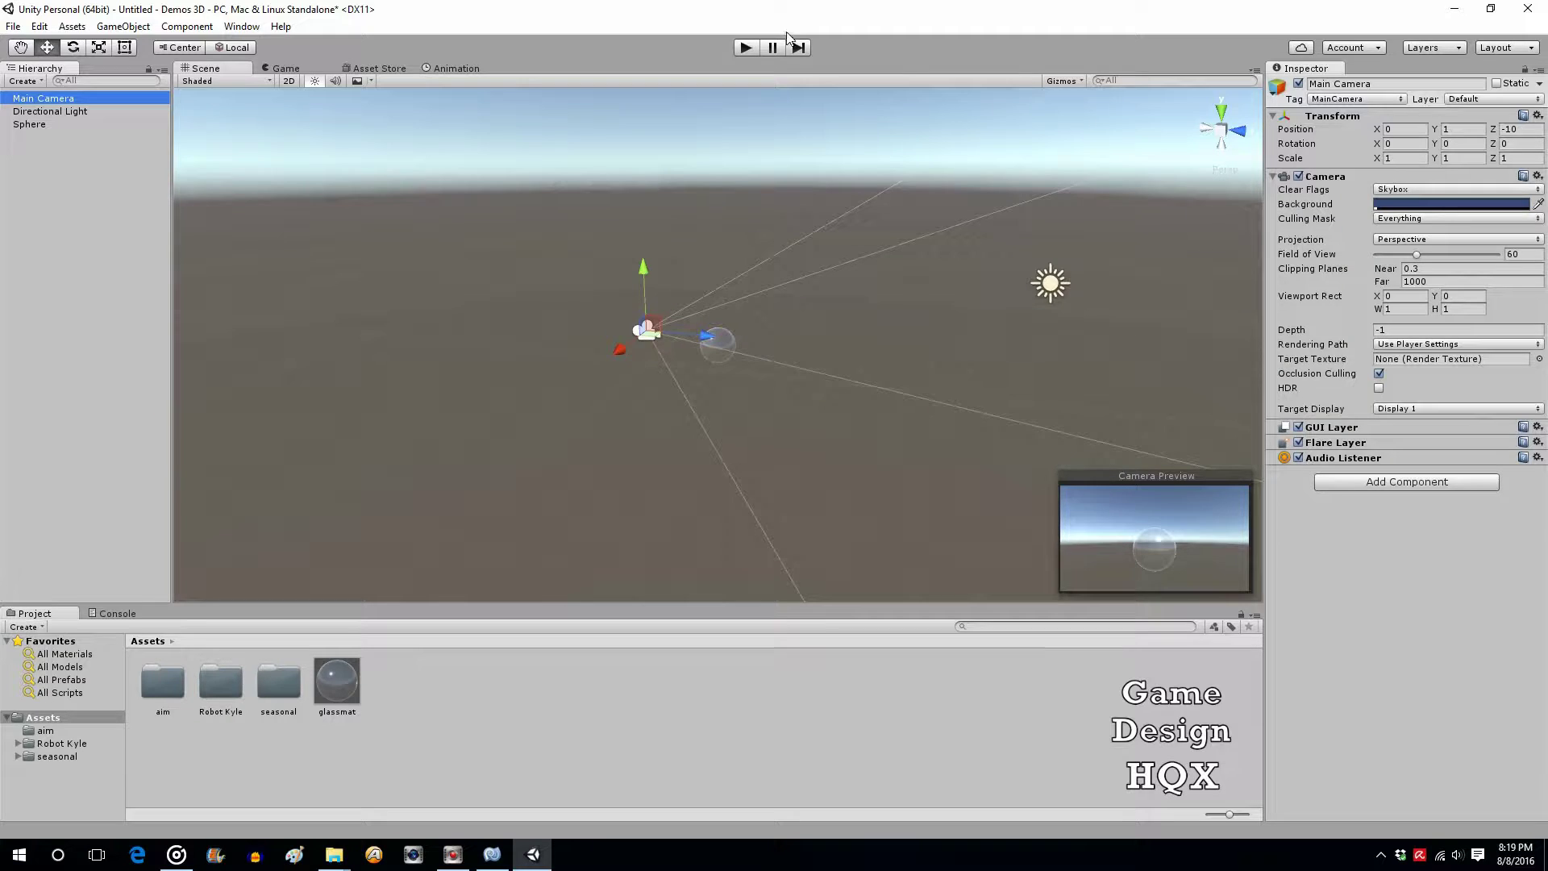
left_click(745, 47)
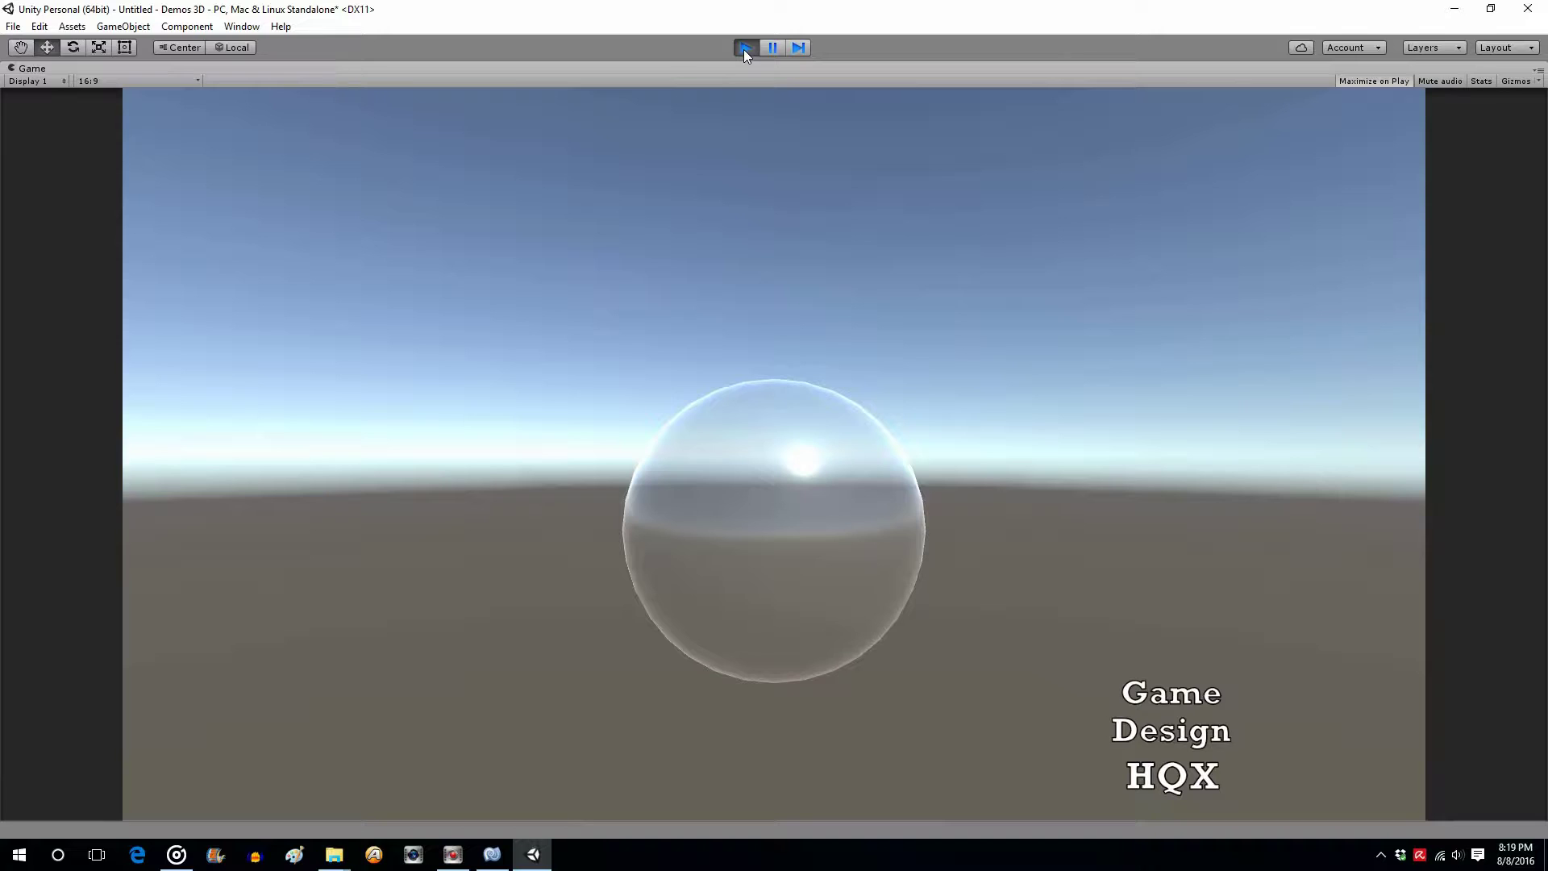
left_click(745, 48)
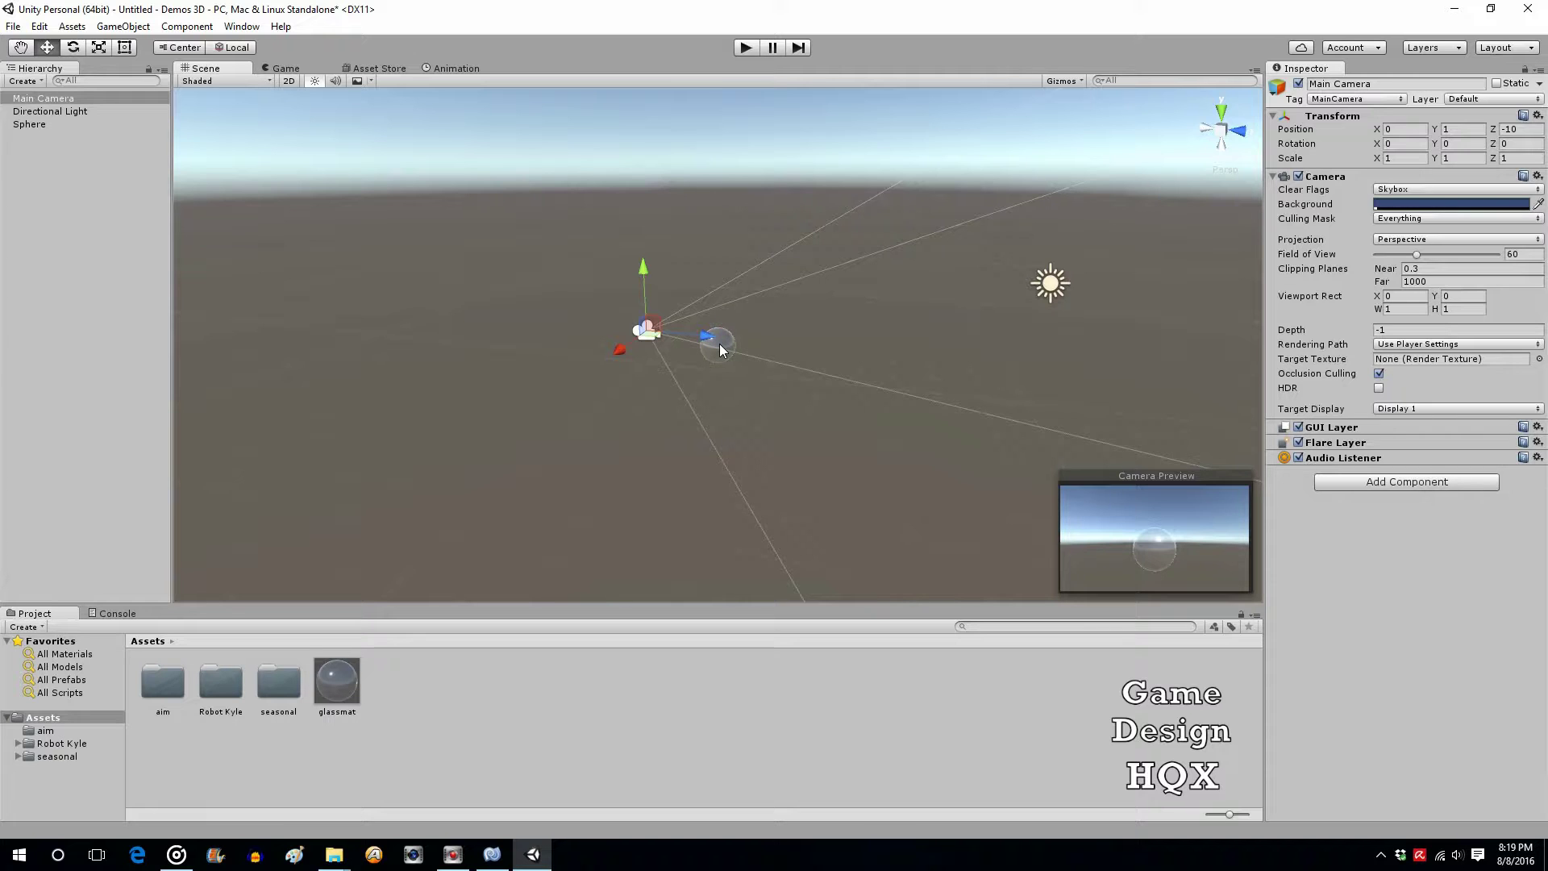
Add a Particle System and change its Shape module from Cone to Sphere.
left_click(121, 27)
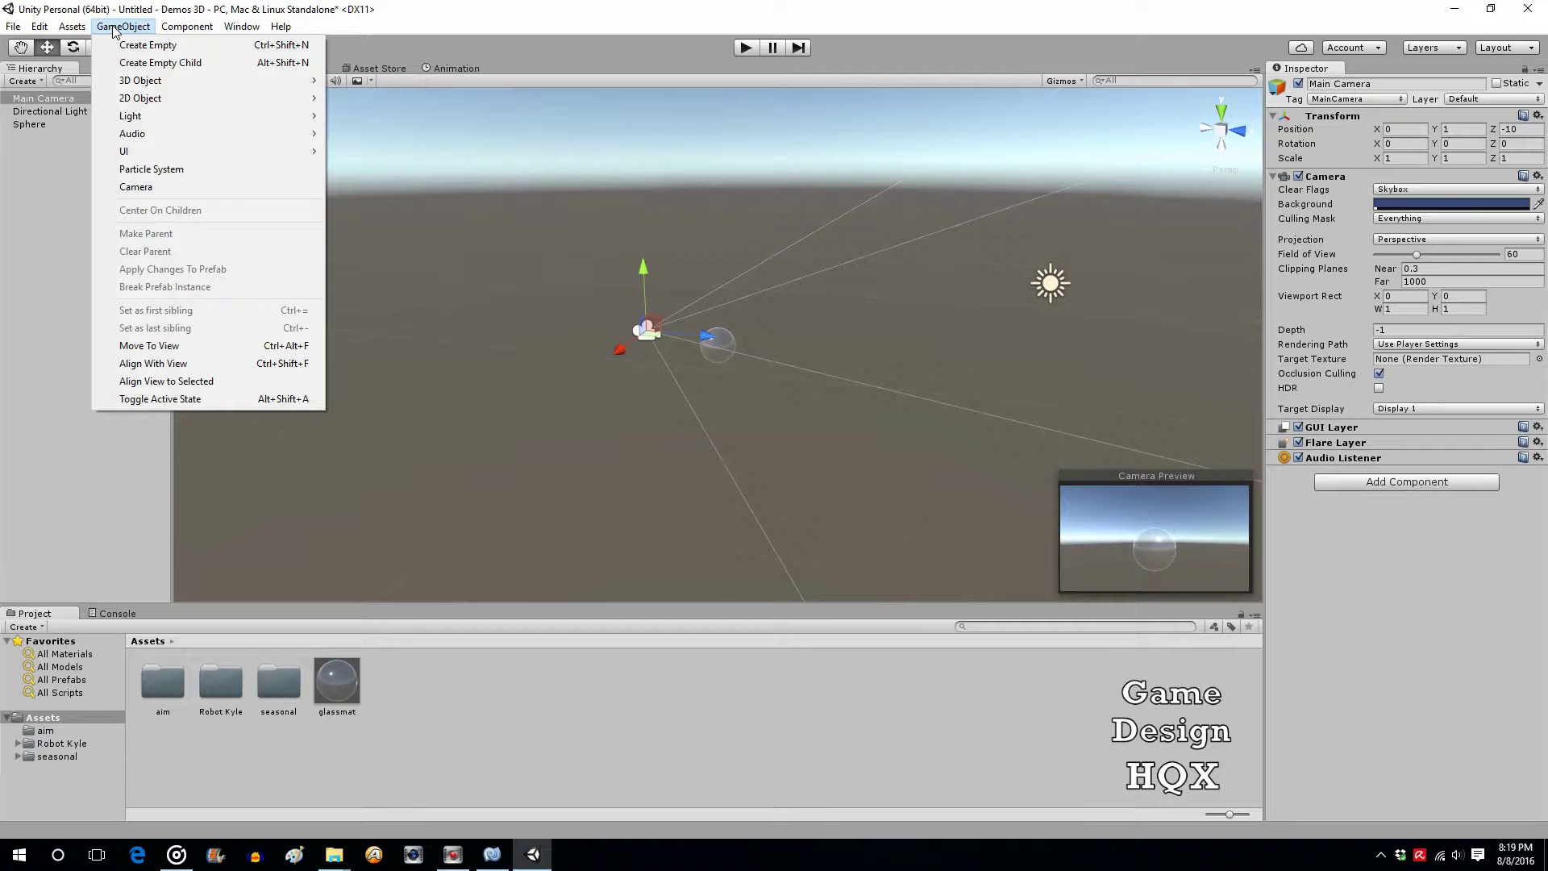
left_click(154, 168)
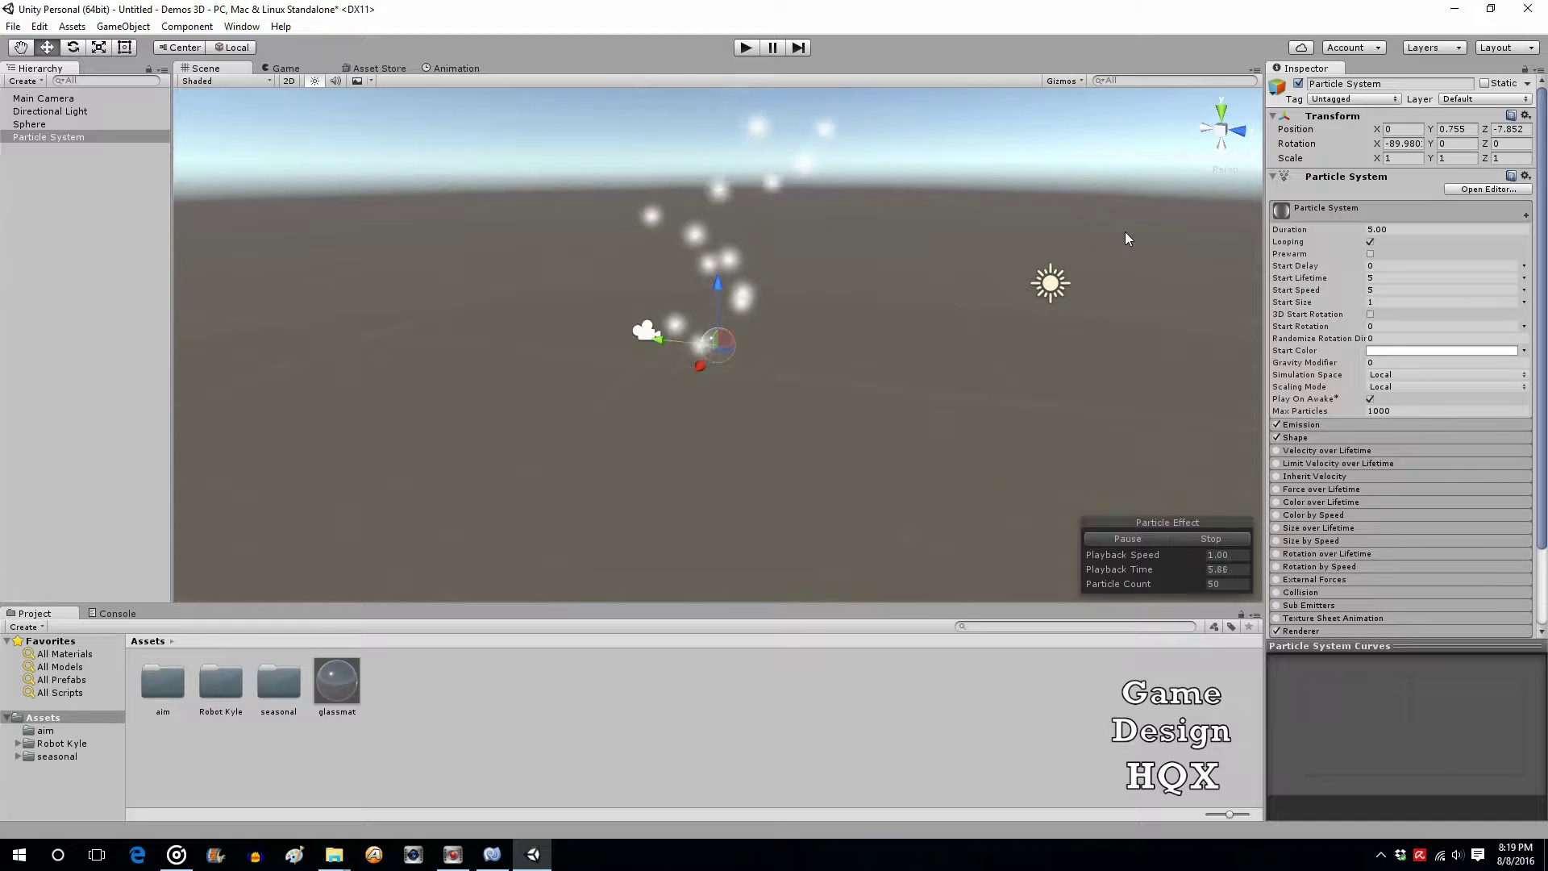
left_click(1407, 427)
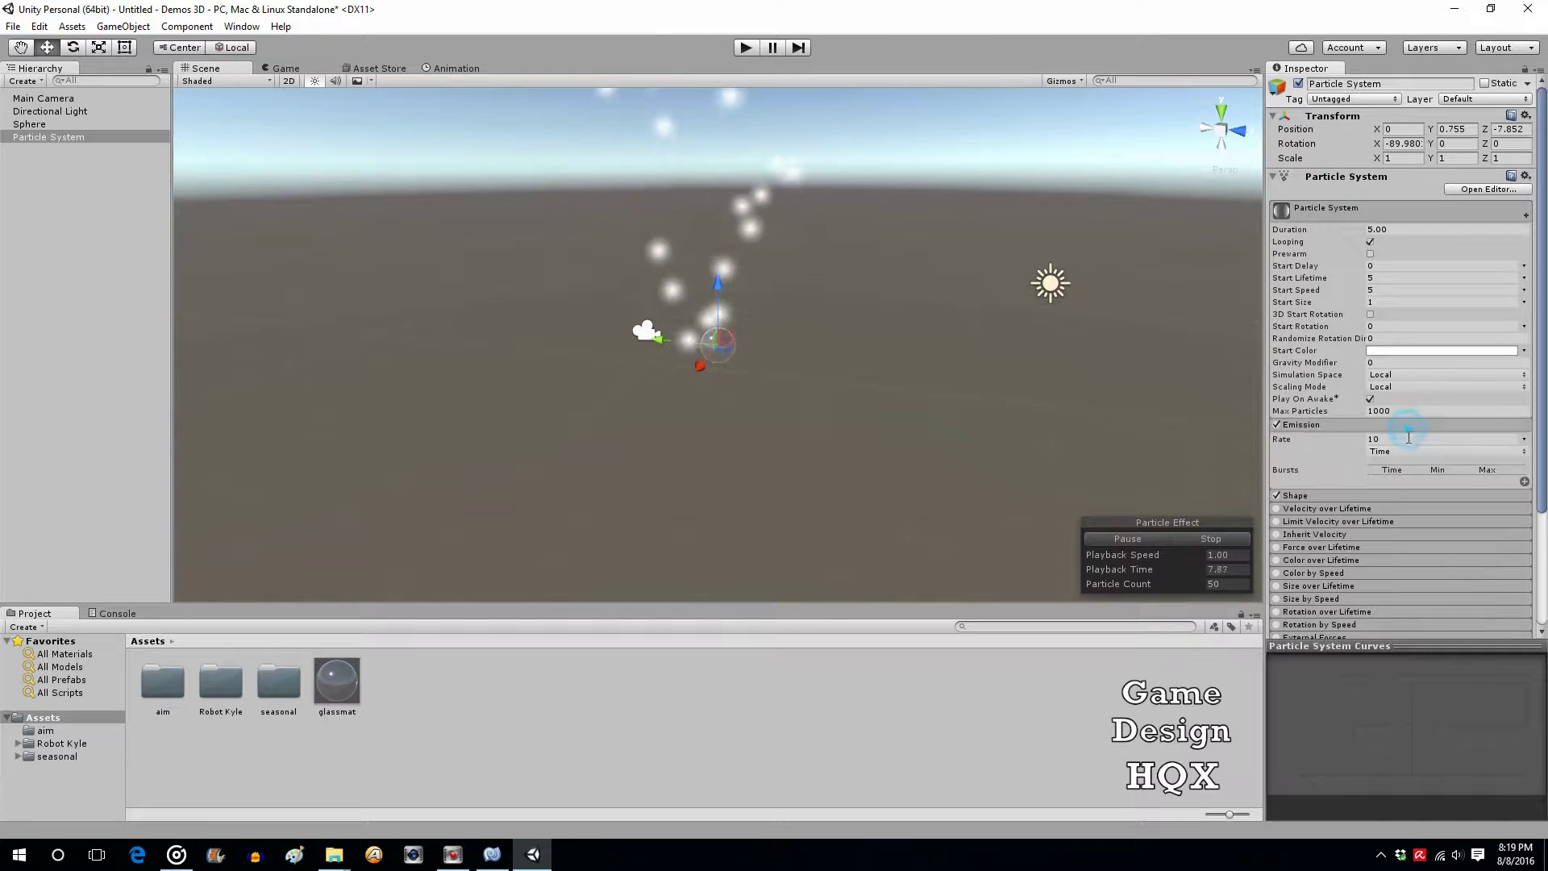
left_click(1403, 423)
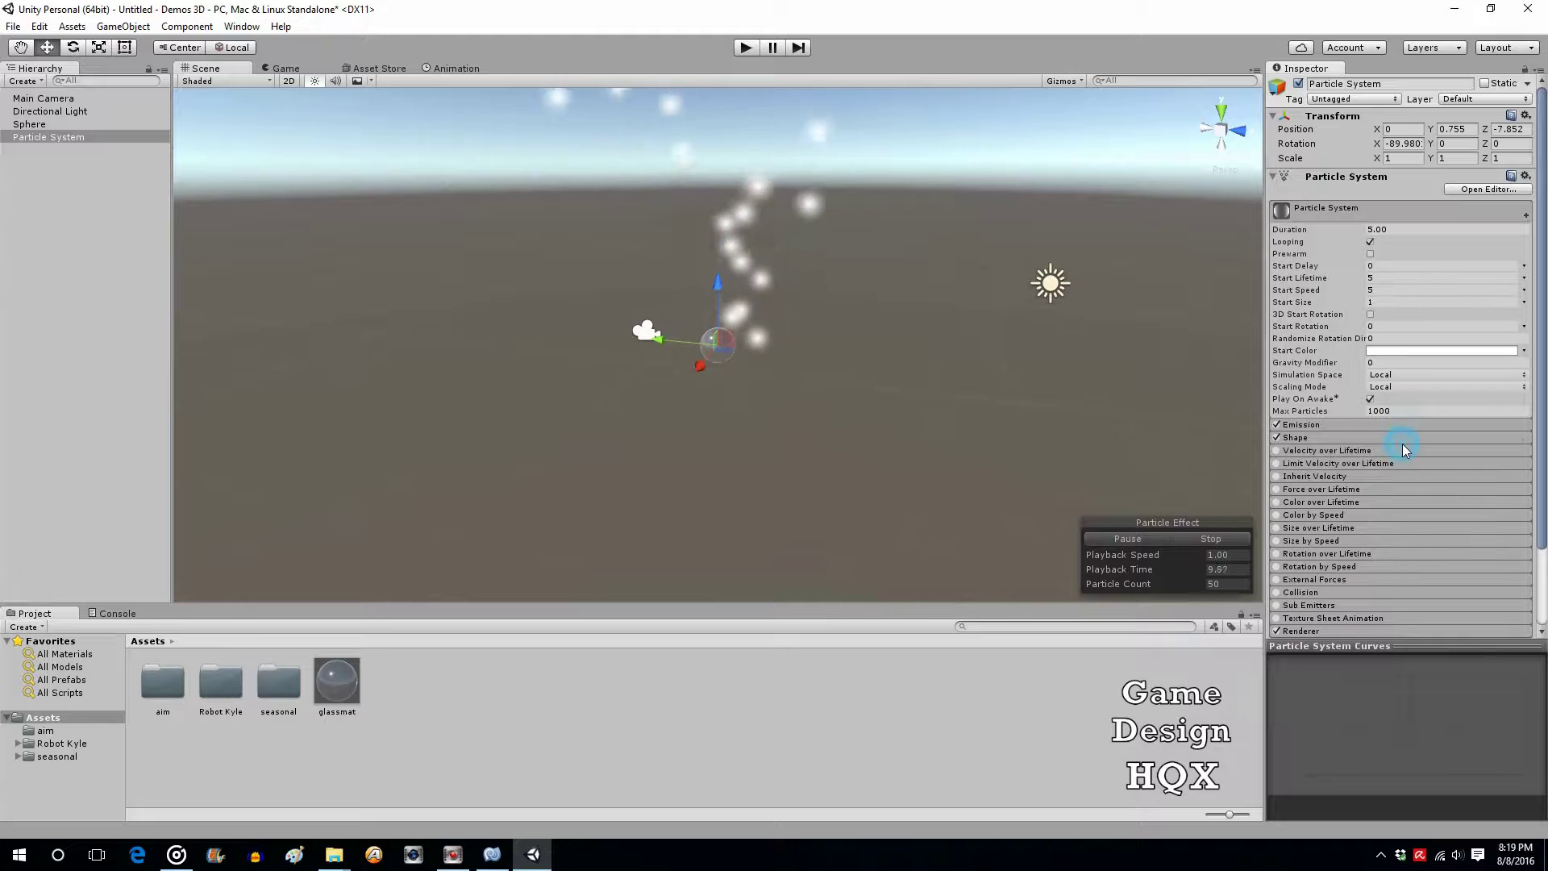
left_click(1402, 437)
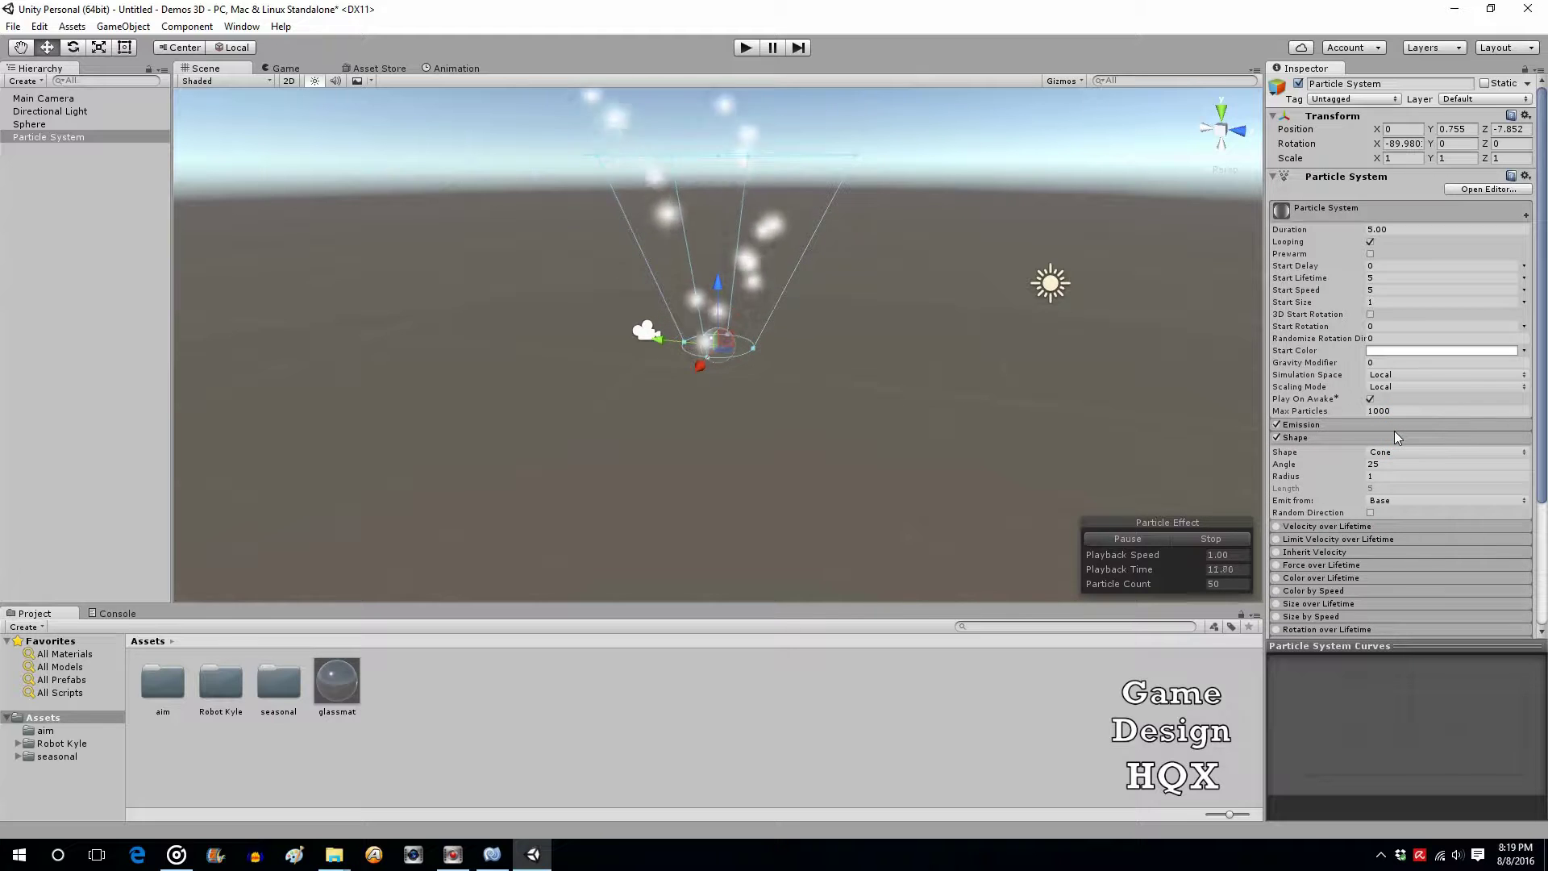
left_click(1402, 454)
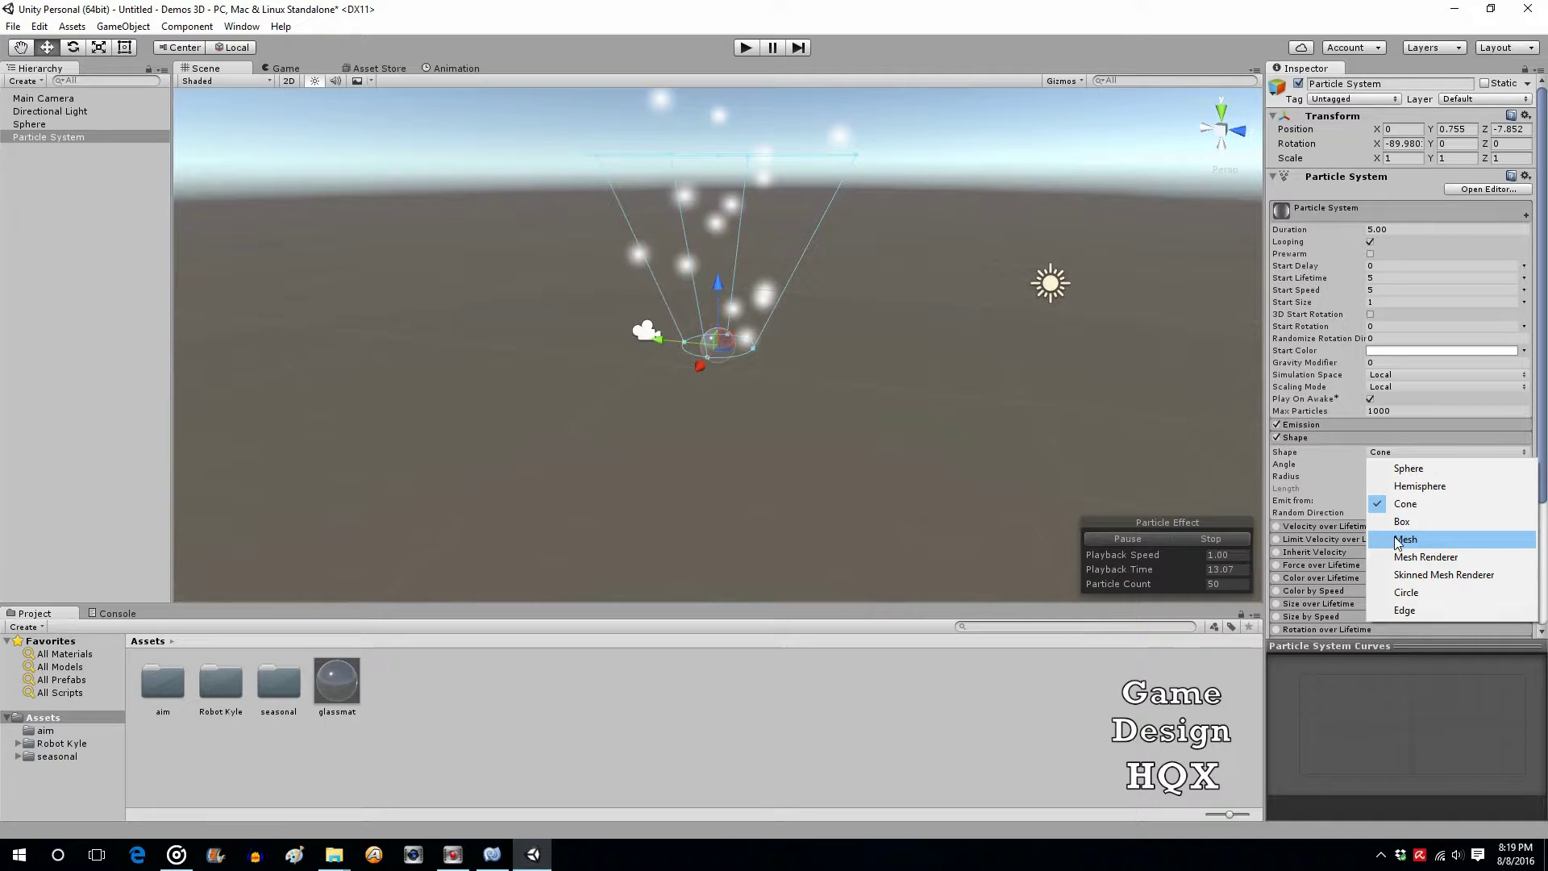
left_click(1431, 468)
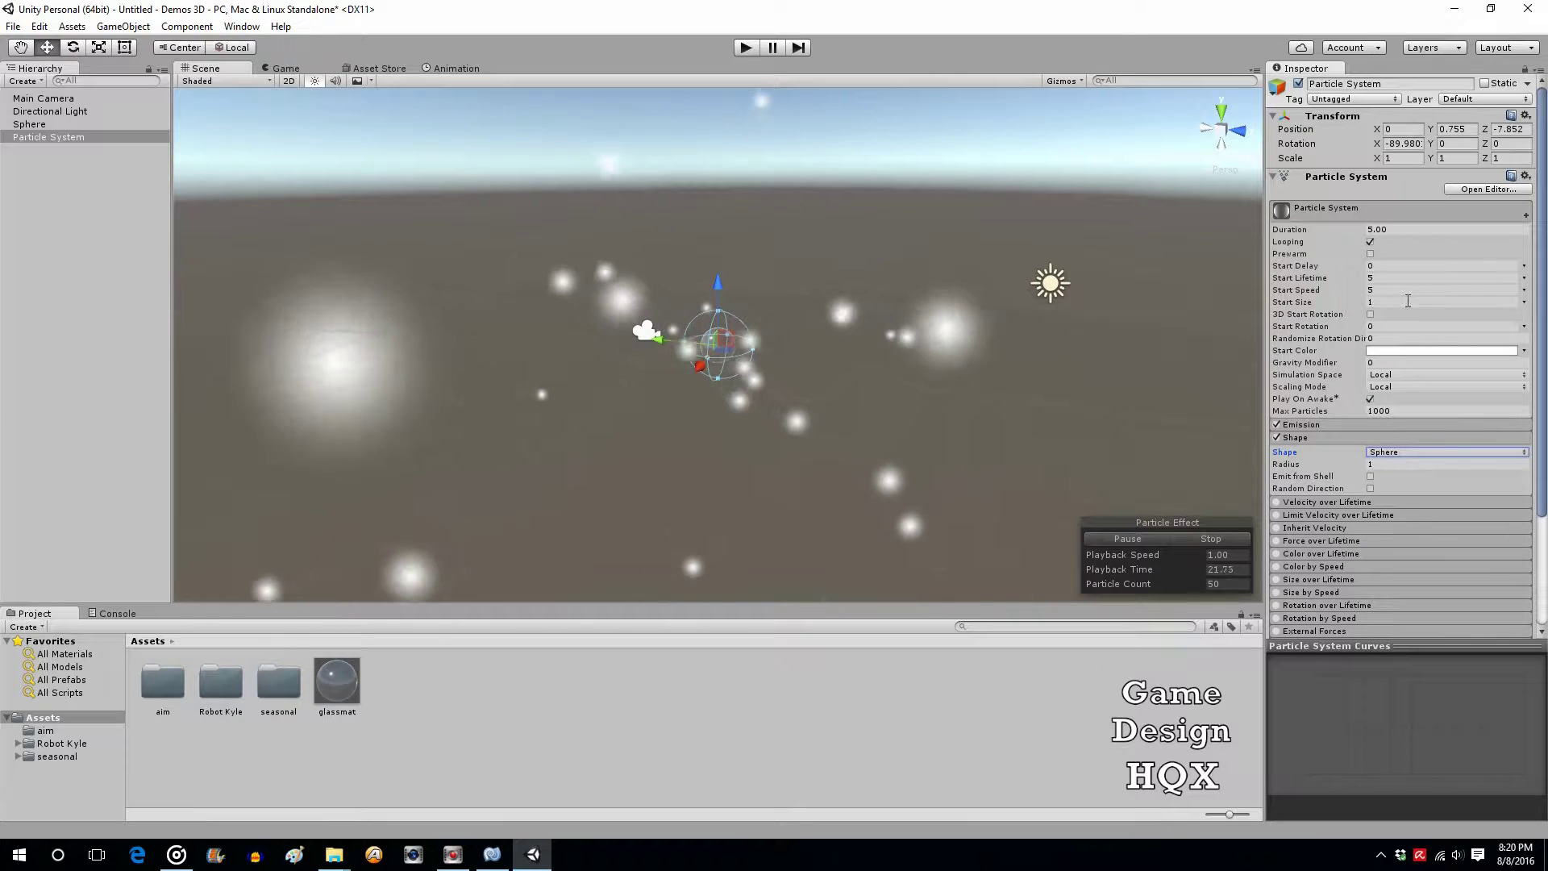
Set particle Start Size to 0.1, with lifetime and speed initially 1.
left_click(1290, 301)
type(".1")
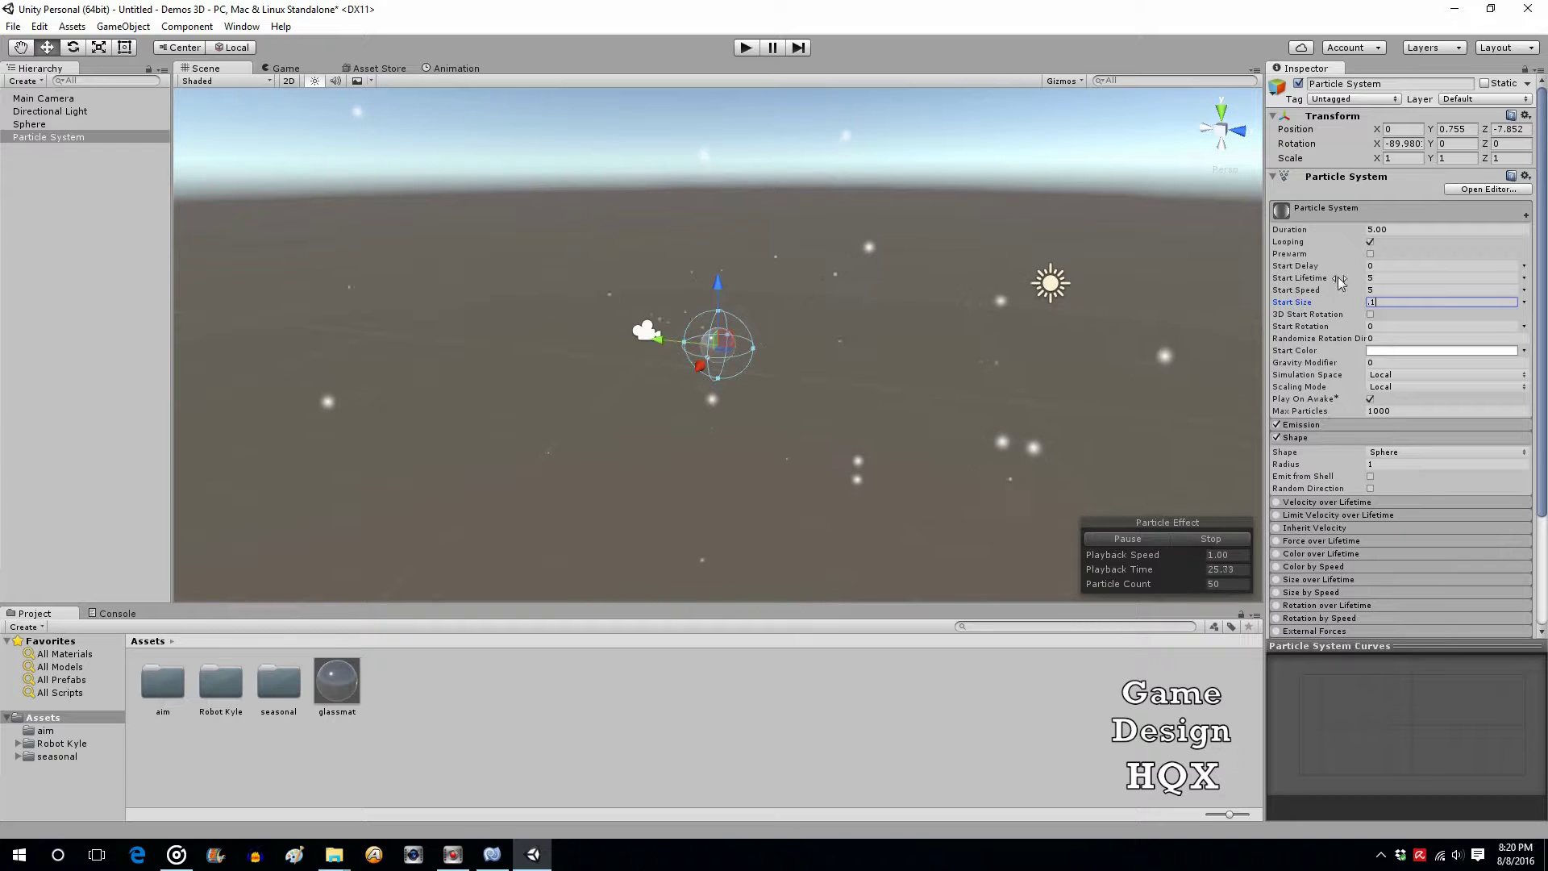
left_click(1374, 279)
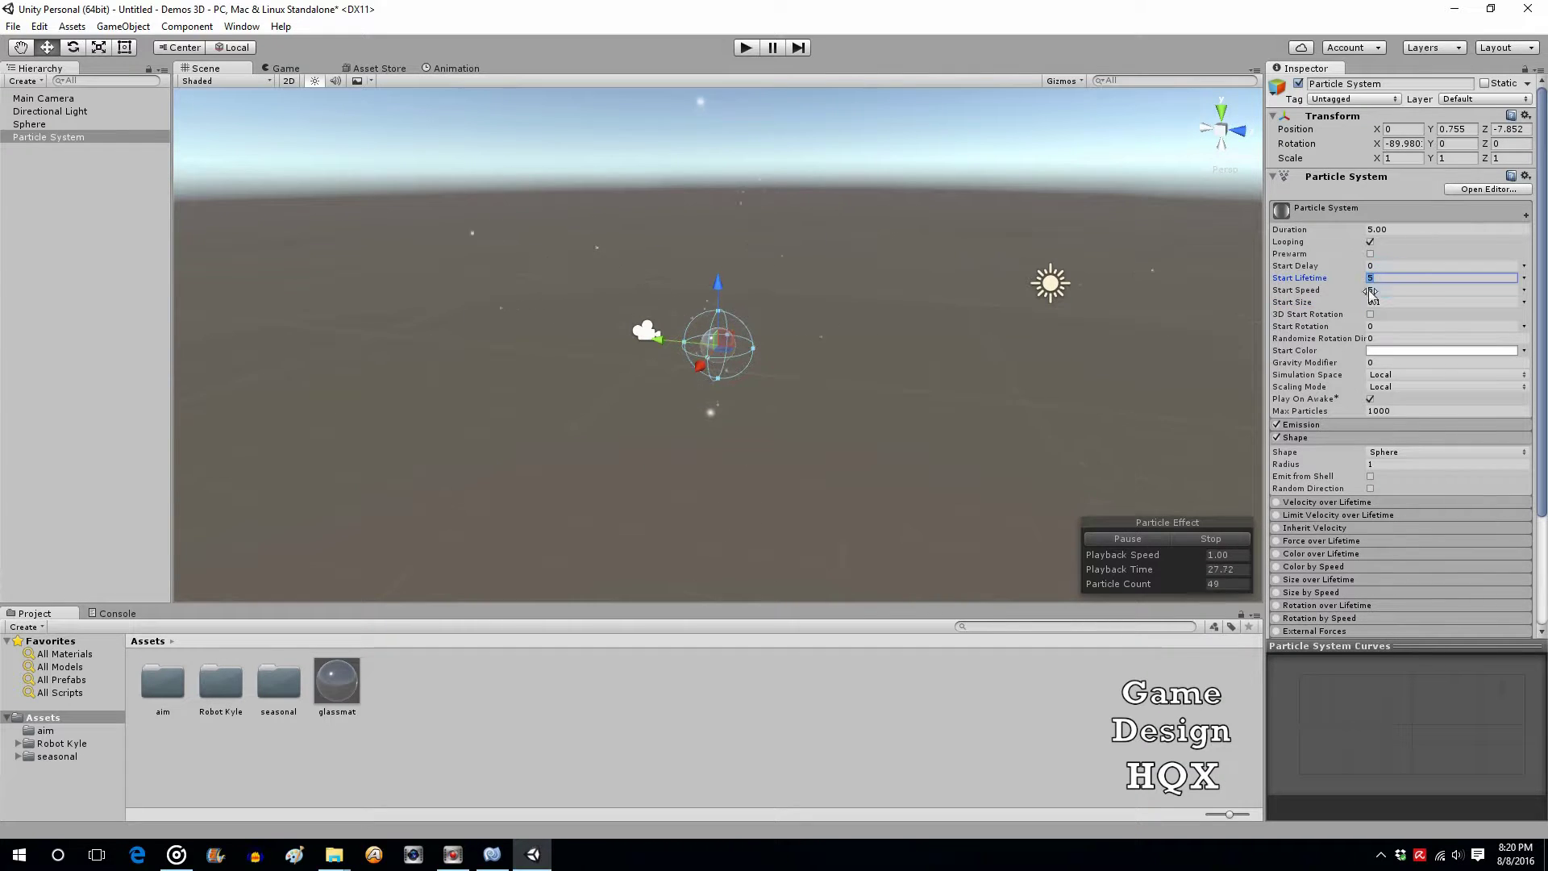
type("1")
left_click(1390, 289)
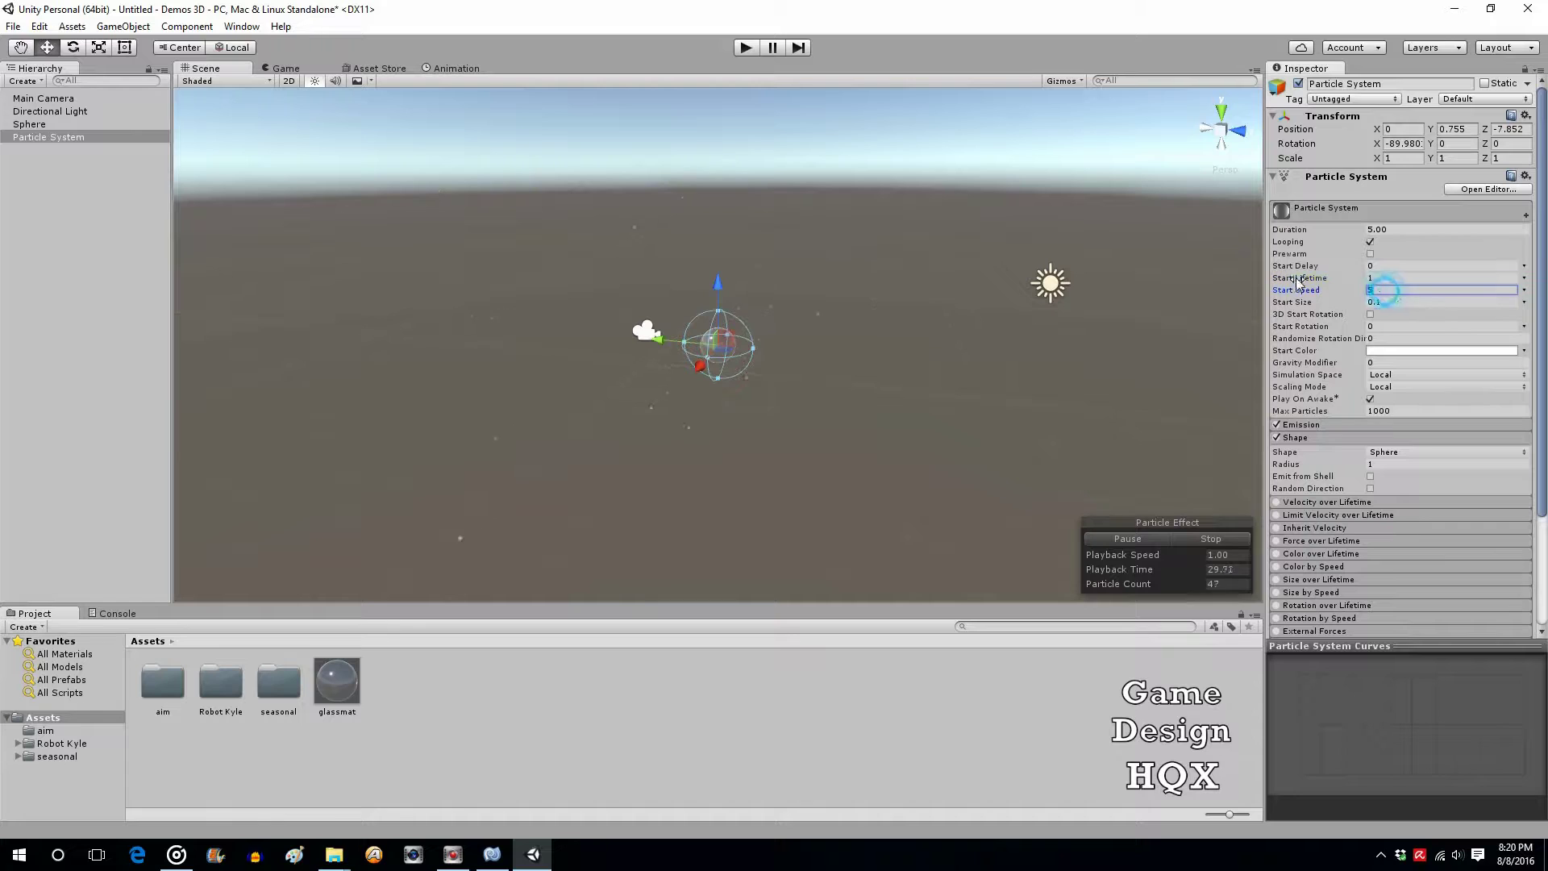
type("1")
Set Emission rate 500, Start Speed 0.4 and Start Lifetime 0.5.
left_click(1403, 425)
left_click(1413, 438)
type("500")
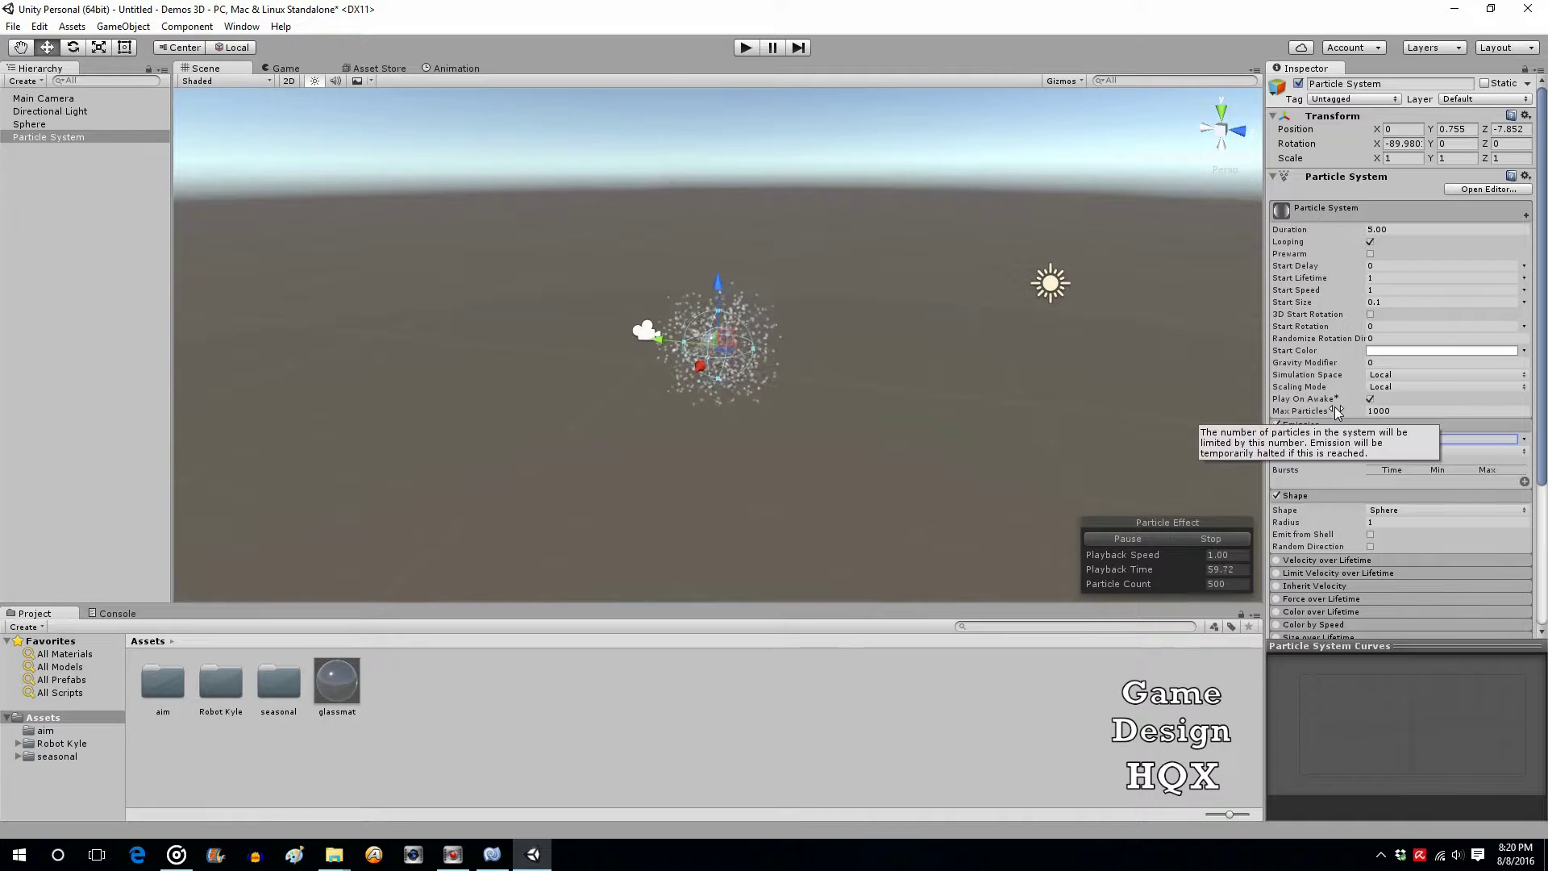
left_click(1392, 289)
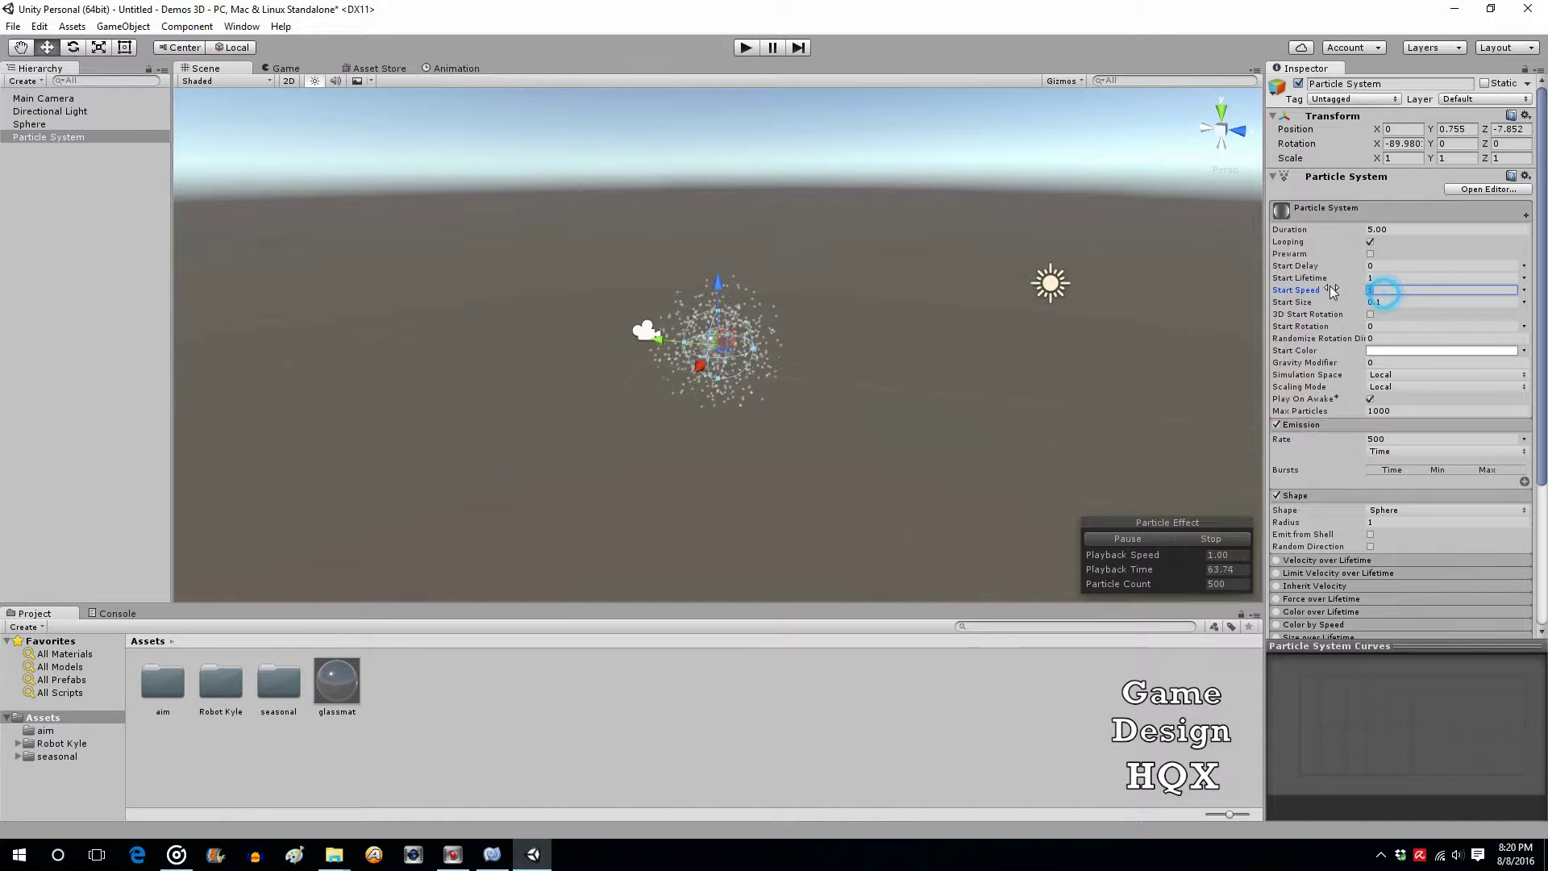
key("BackSpace")
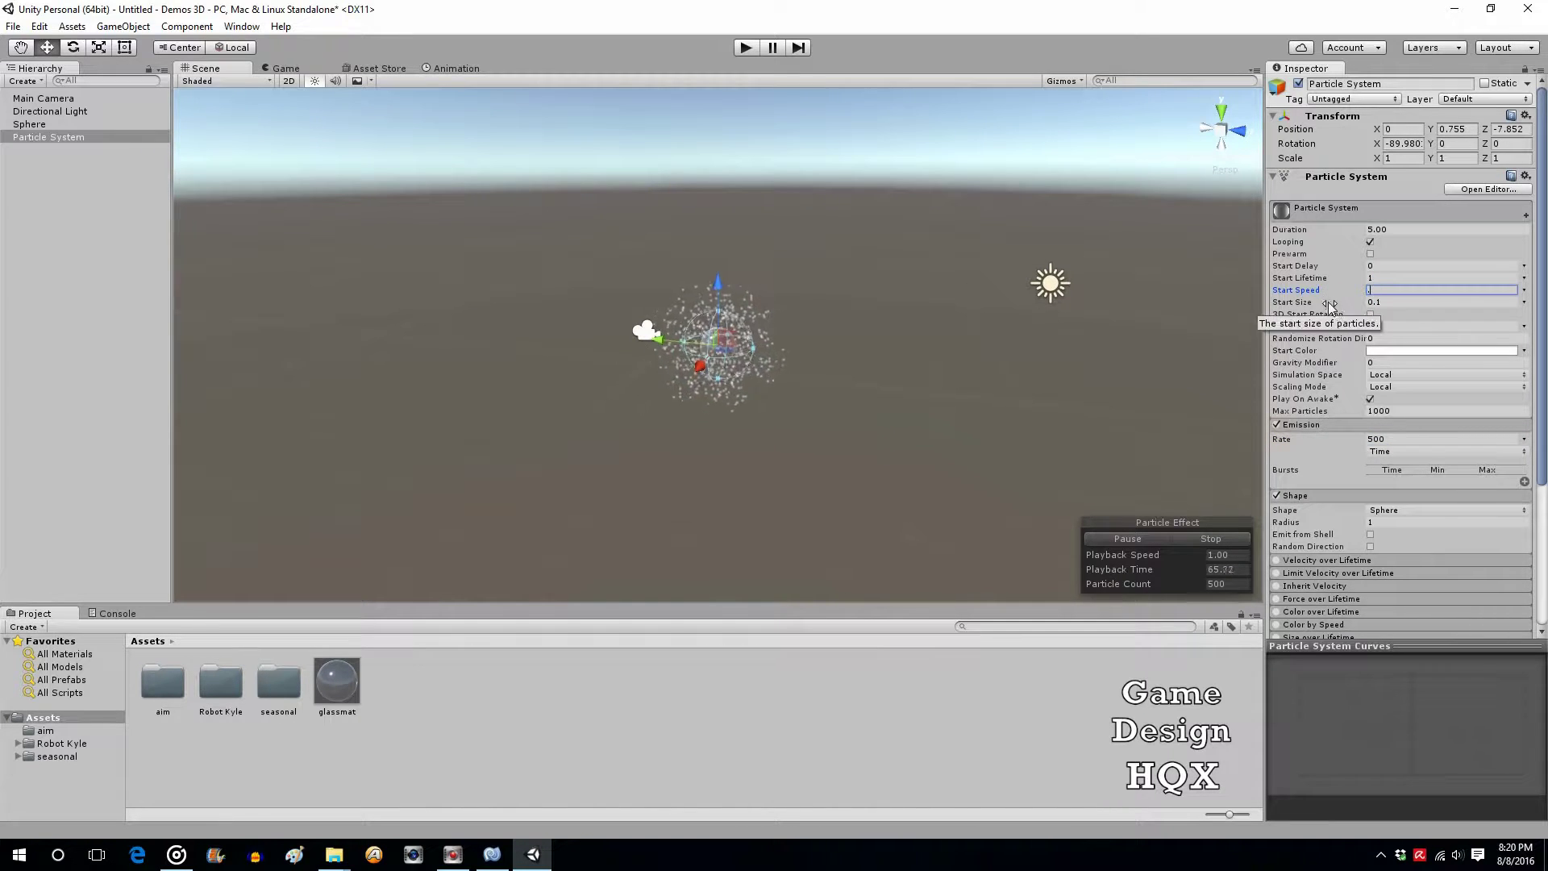
type(".4")
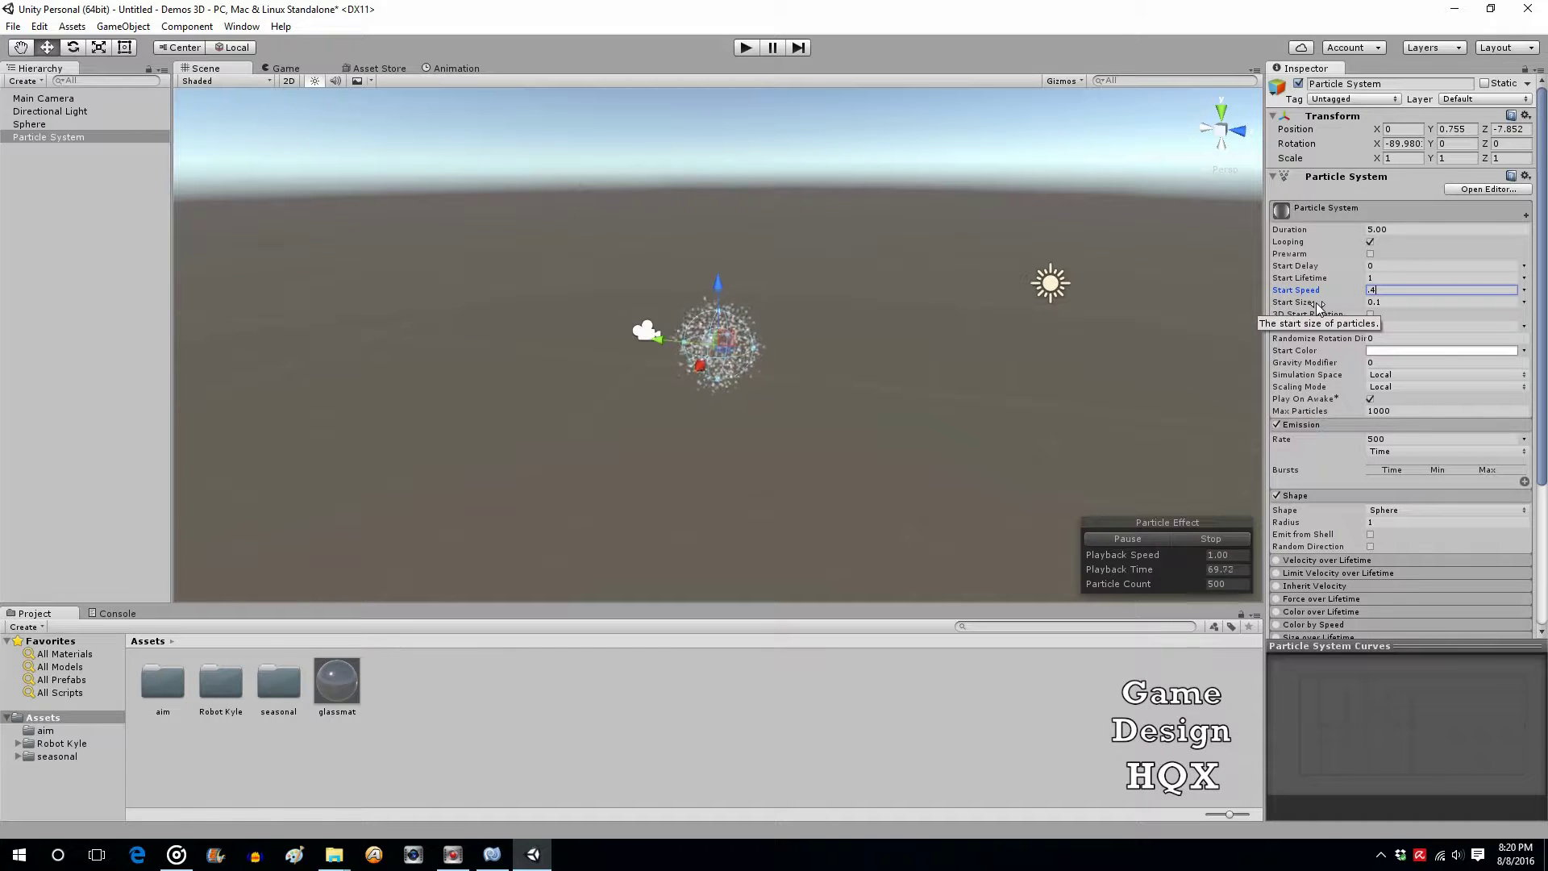
left_click(1384, 278)
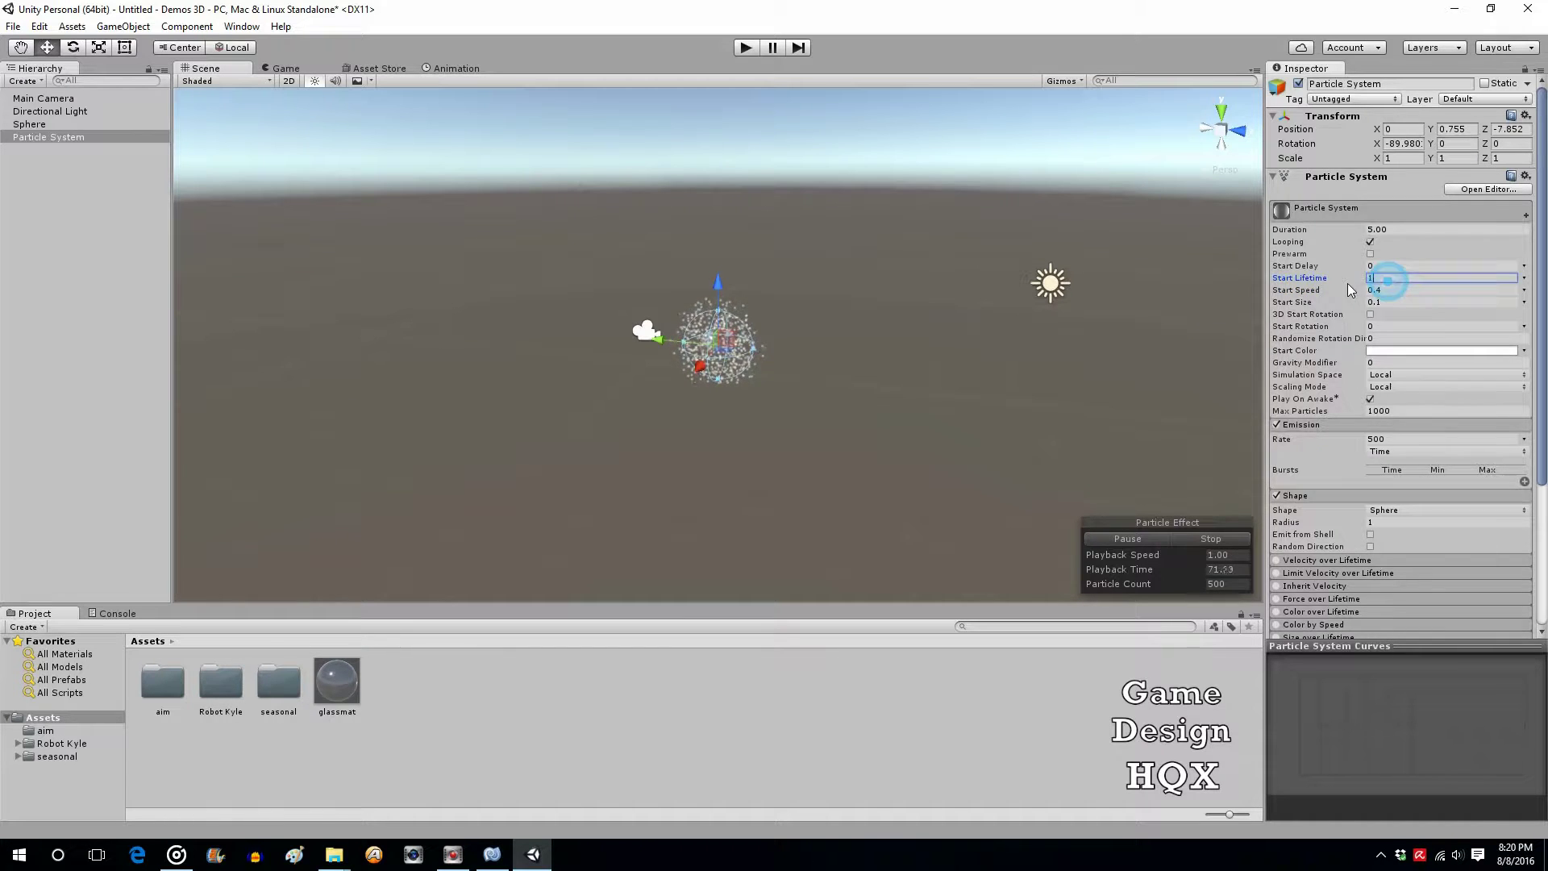
type(".5")
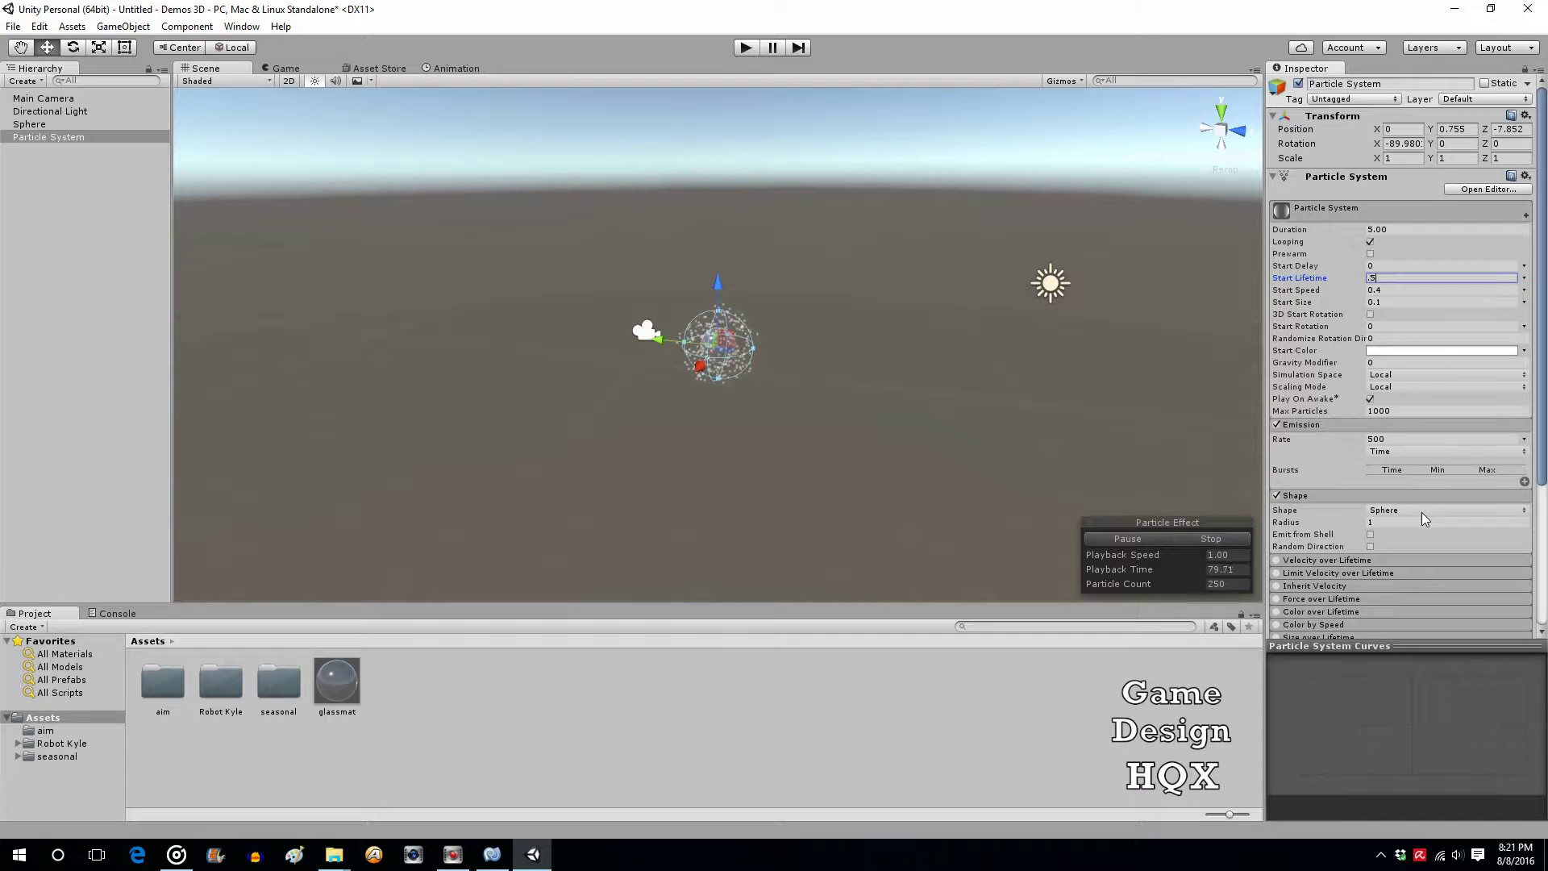
Shrink the emission sphere's radius to about 0.335, undoing an accidental move.
scroll(1408, 504, "down", 2)
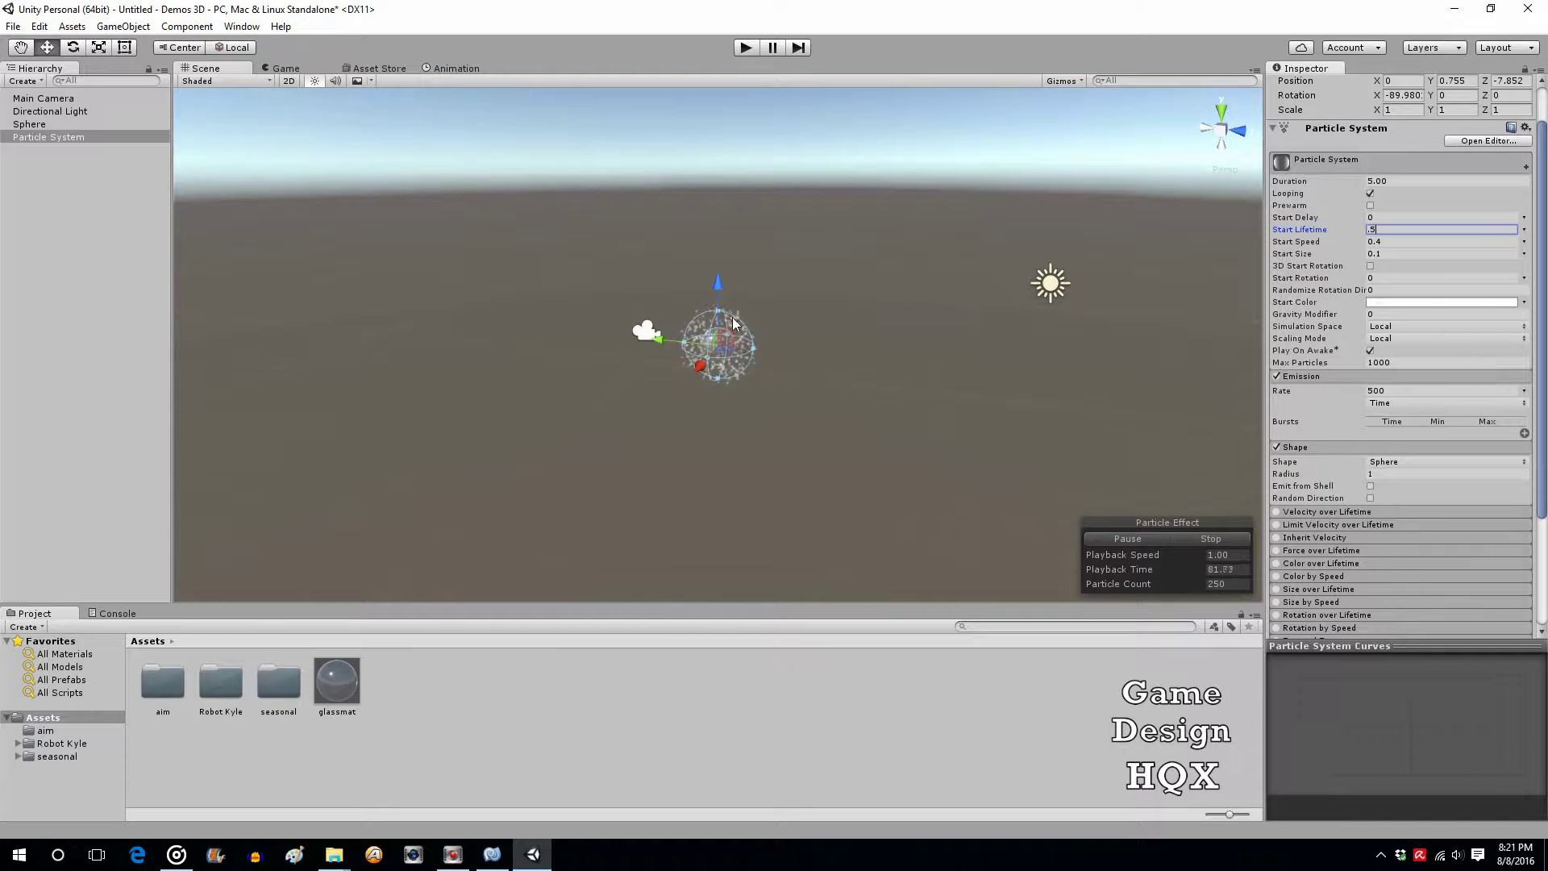
left_click_drag(722, 317, 720, 320)
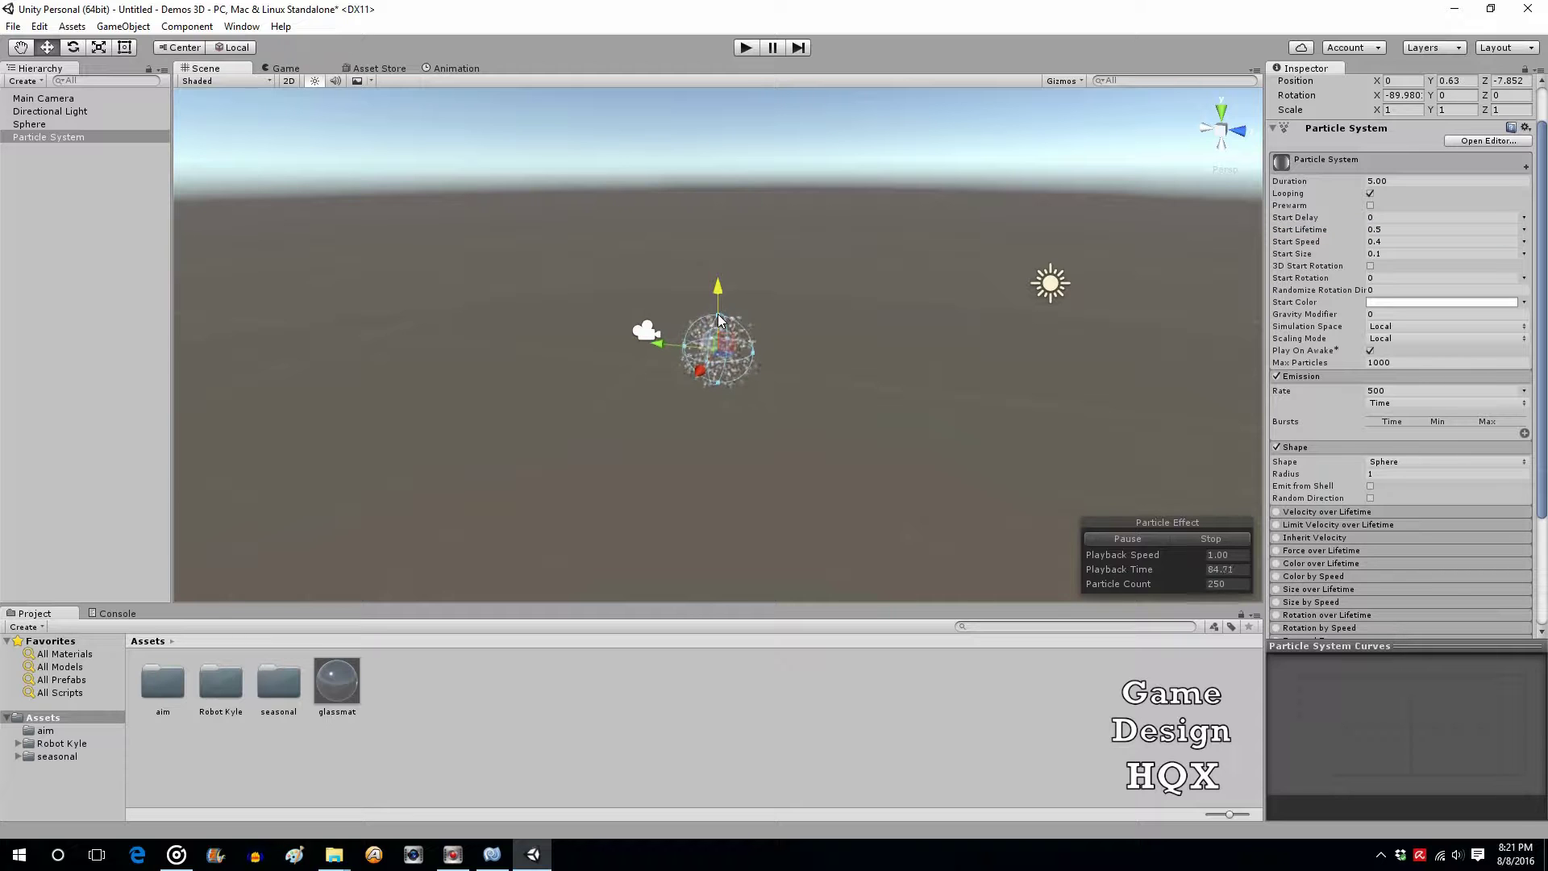
left_click(39, 26)
left_click(50, 44)
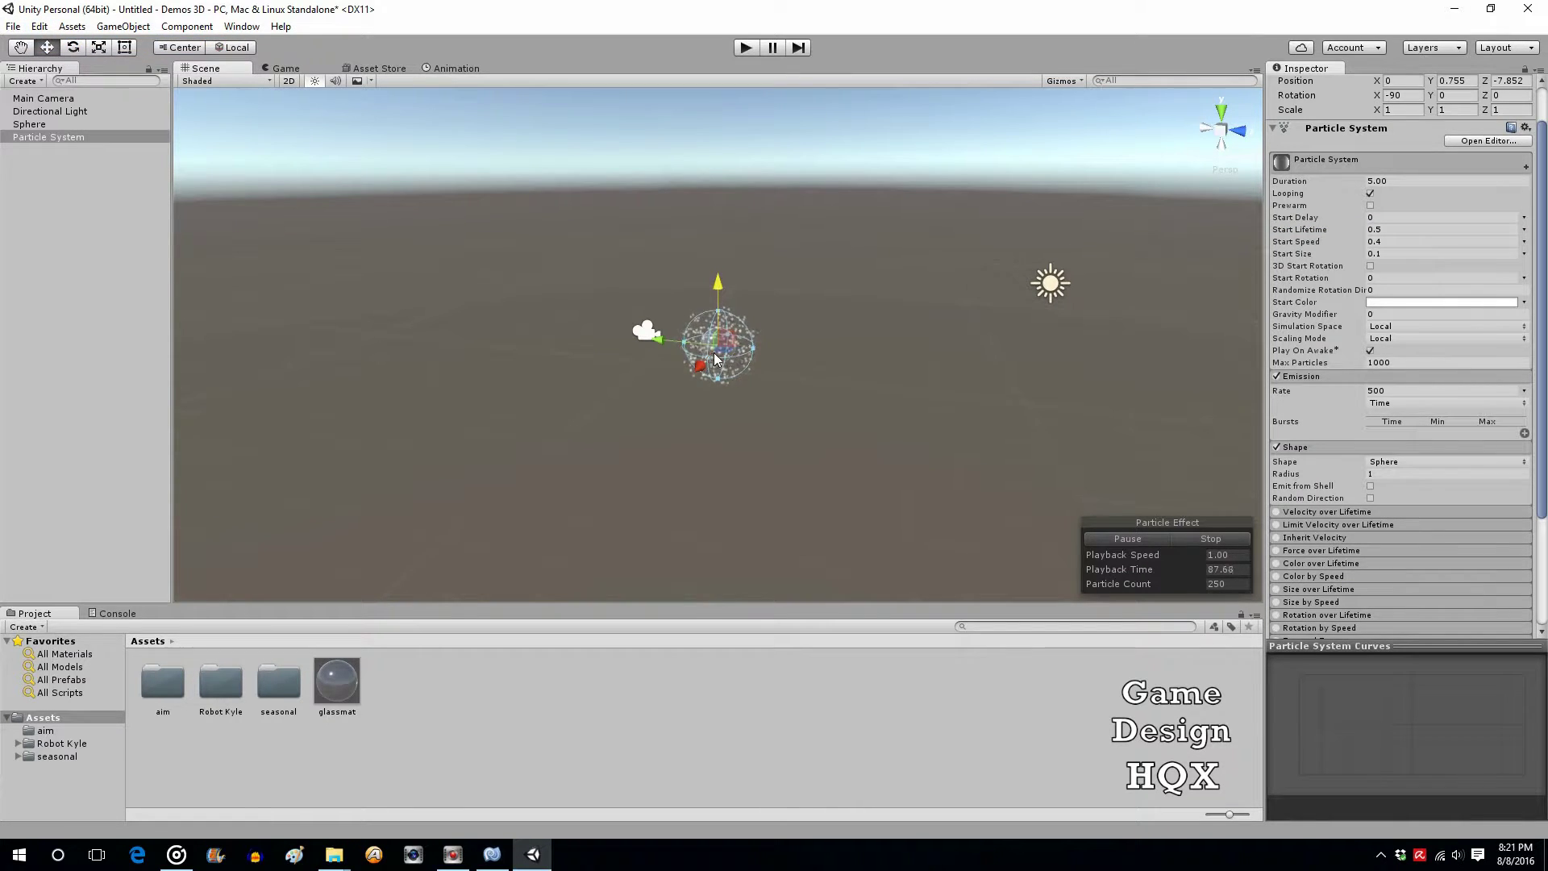
left_click_drag(719, 379, 719, 370)
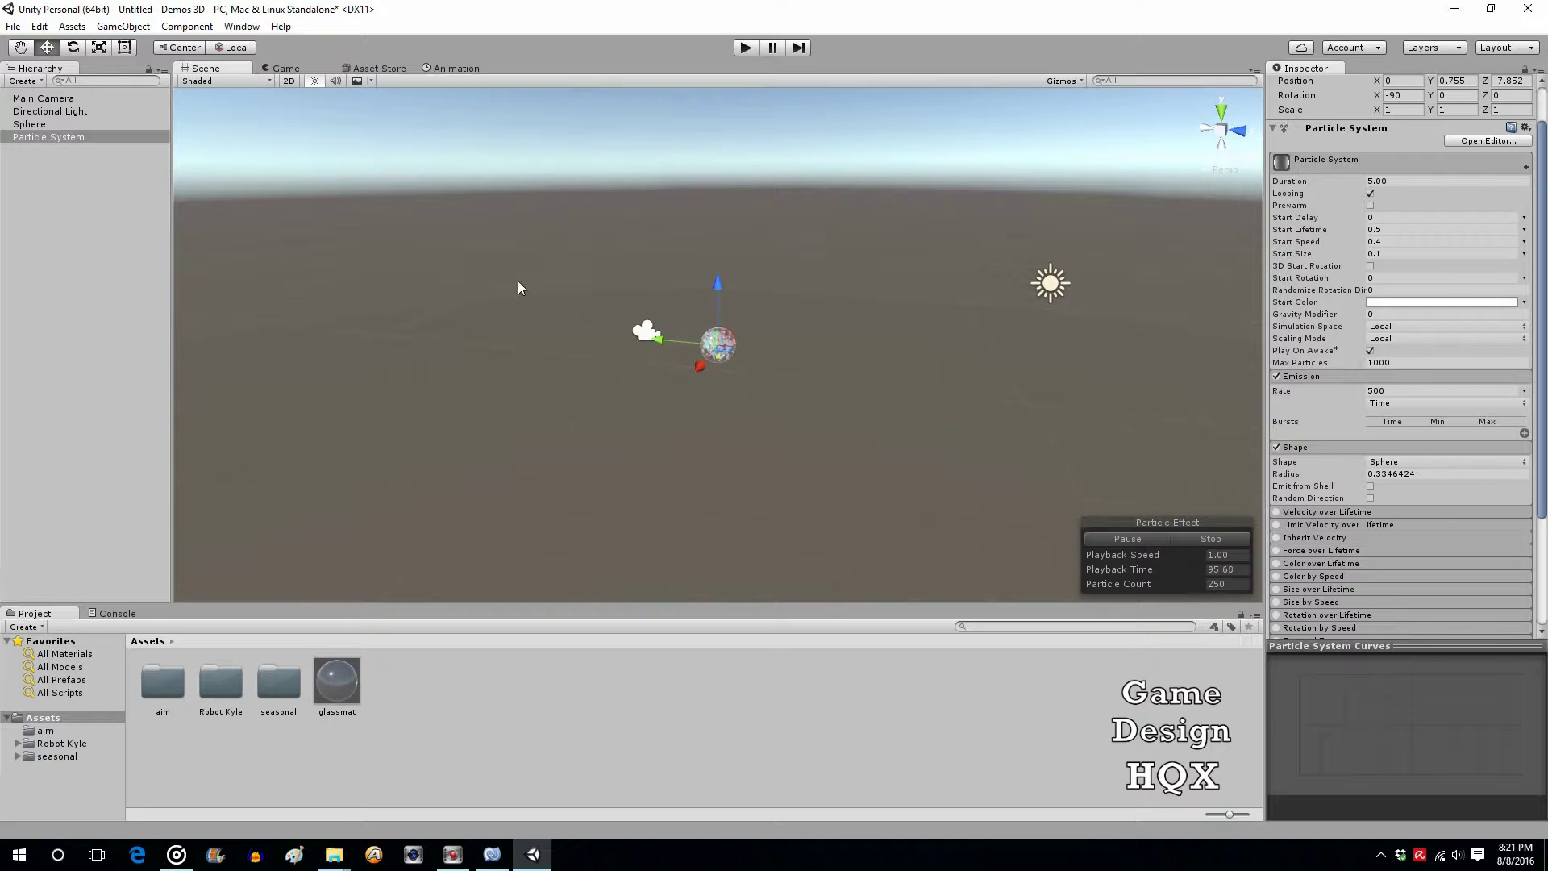
Play the scene from Main Camera, stop it, and reselect the Particle System.
left_click(55, 99)
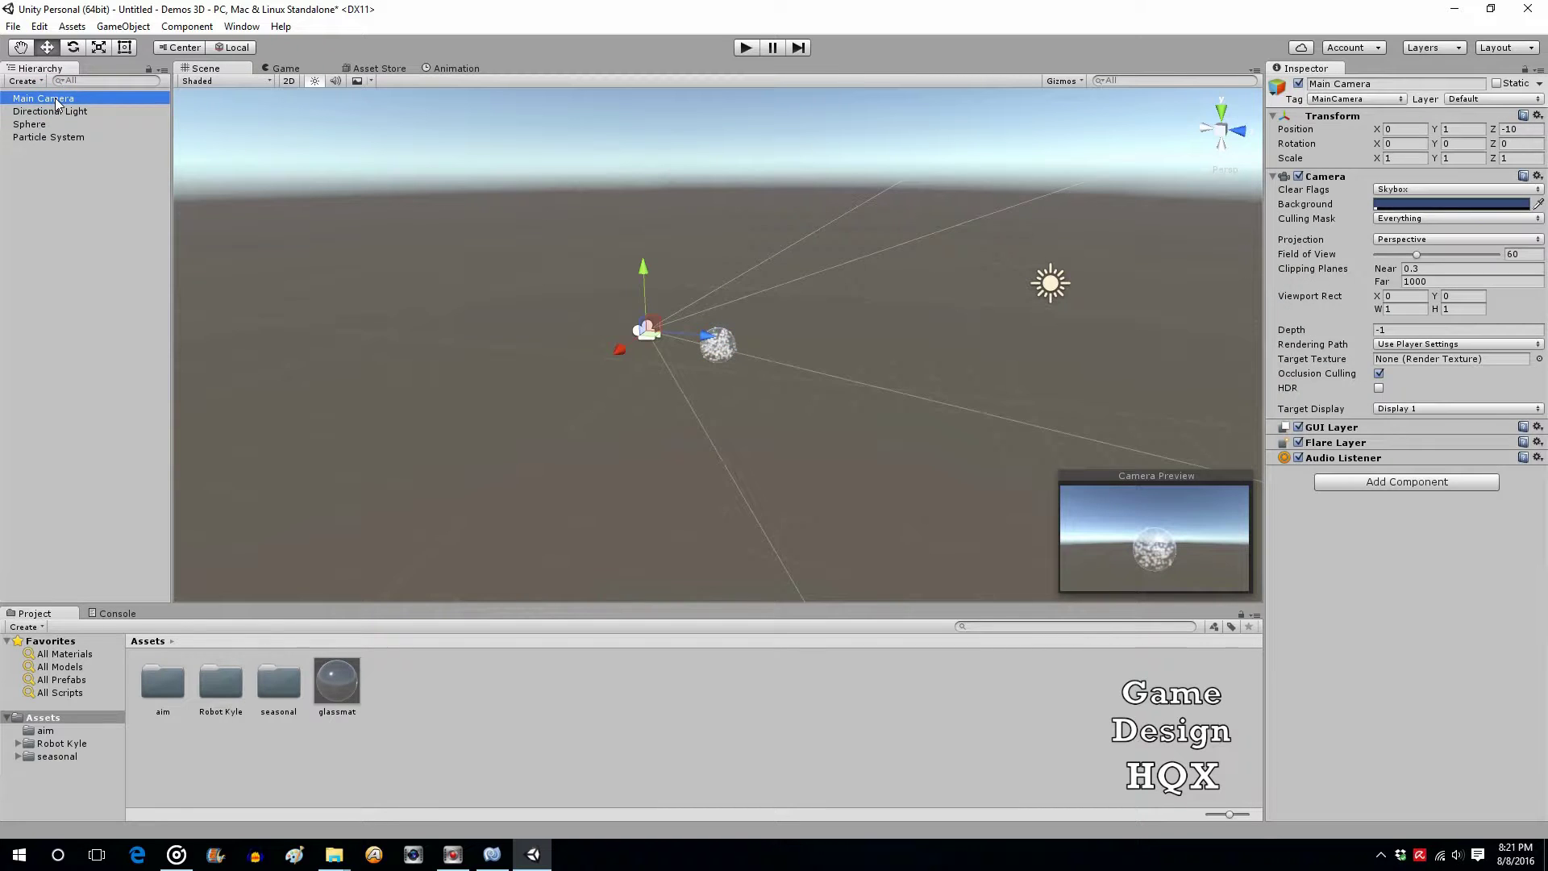
left_click(746, 49)
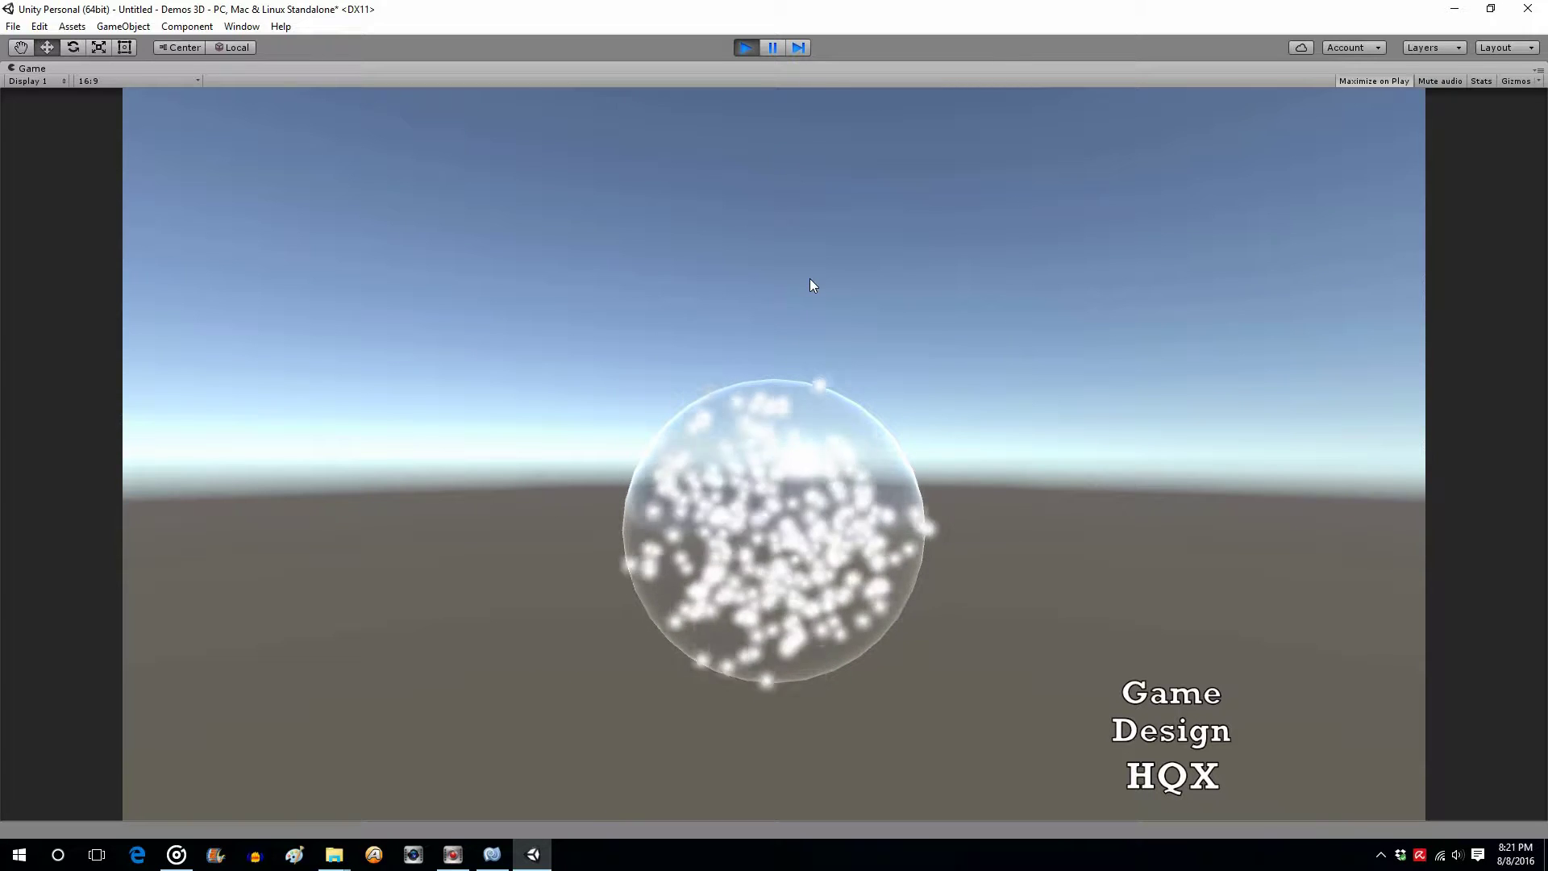
left_click(743, 49)
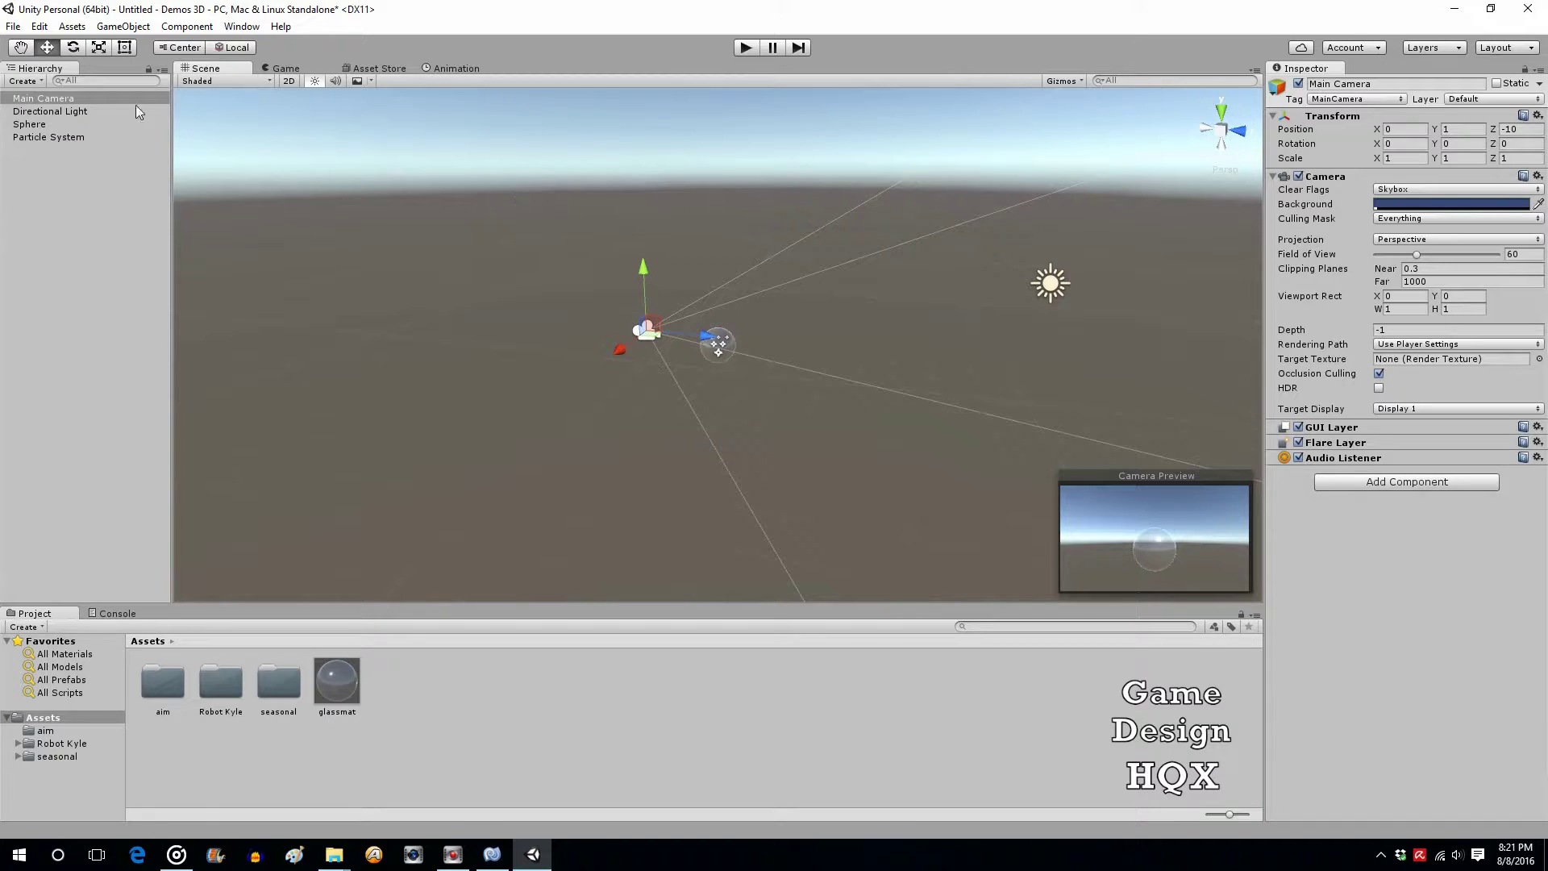
left_click(45, 138)
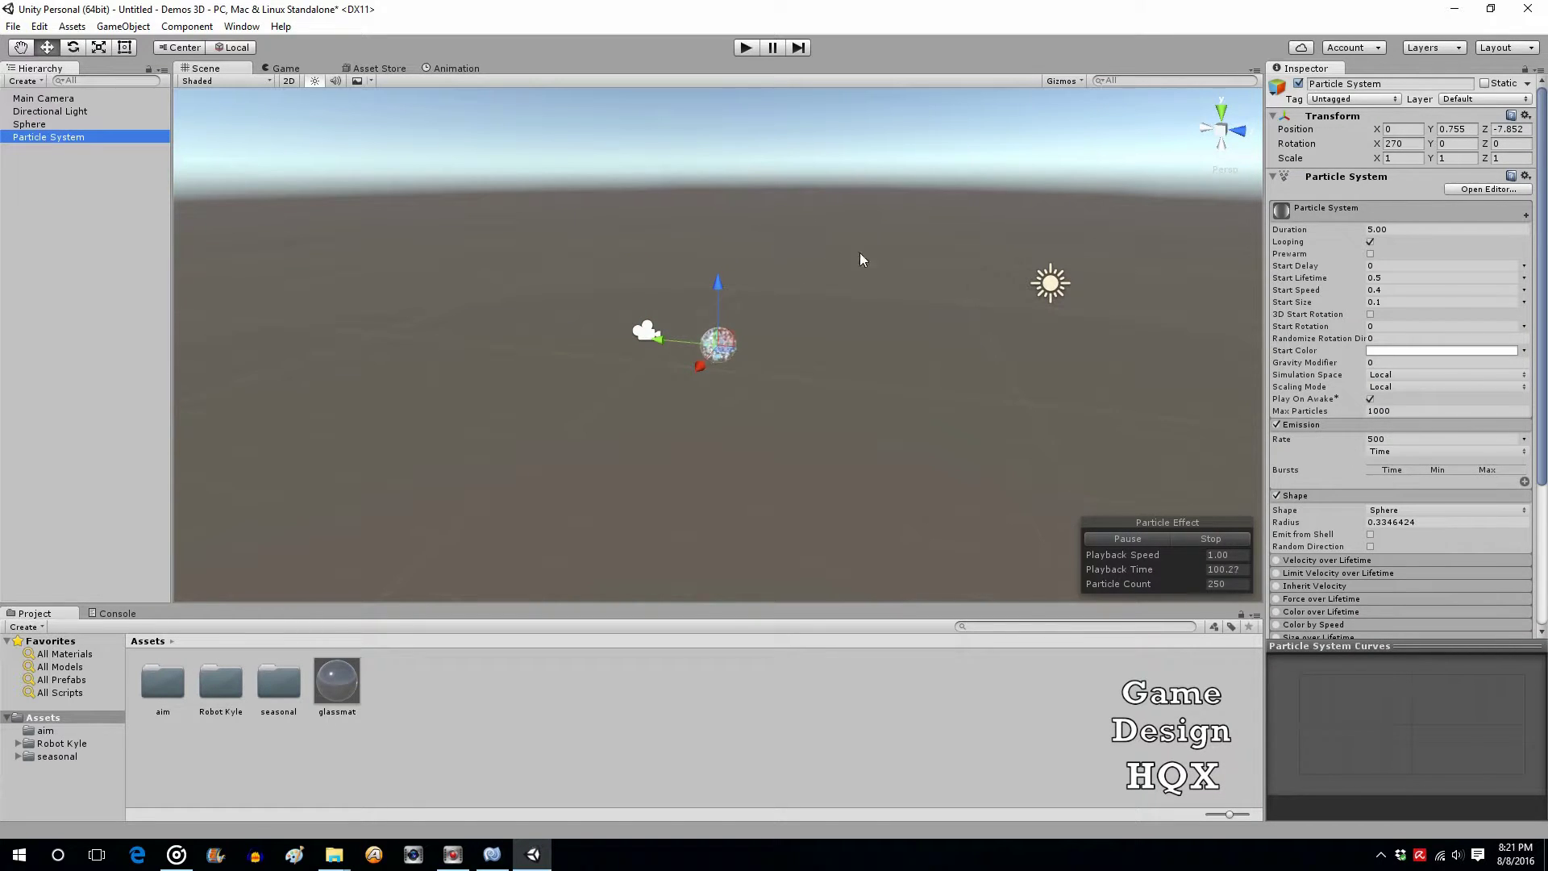
Change particle Start Size to 0.08 and Start Speed to 0.3.
left_click(1411, 302)
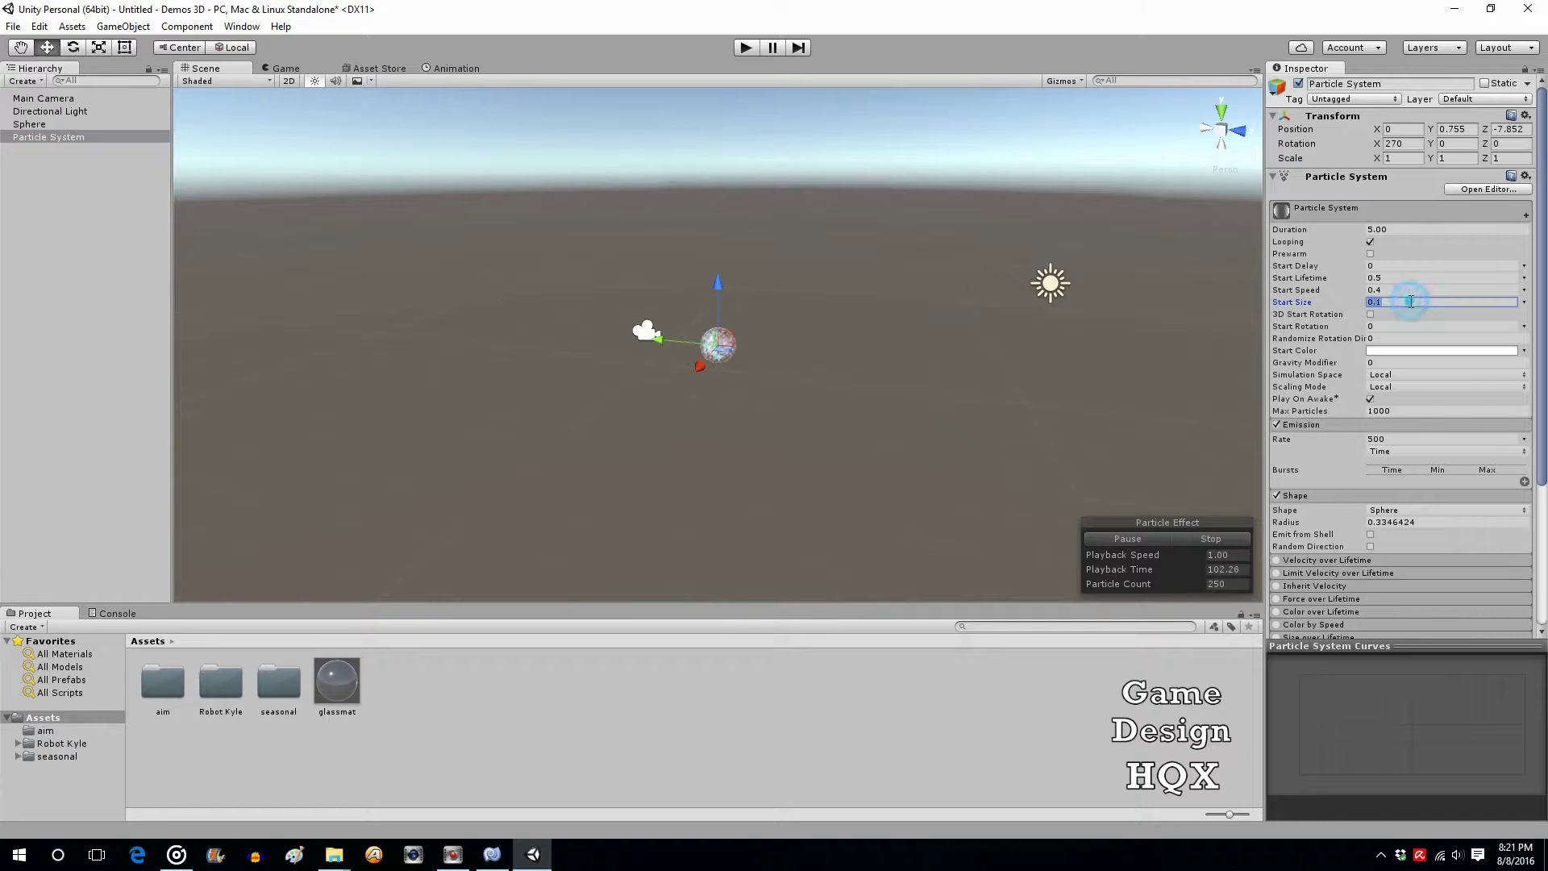
type("0.08")
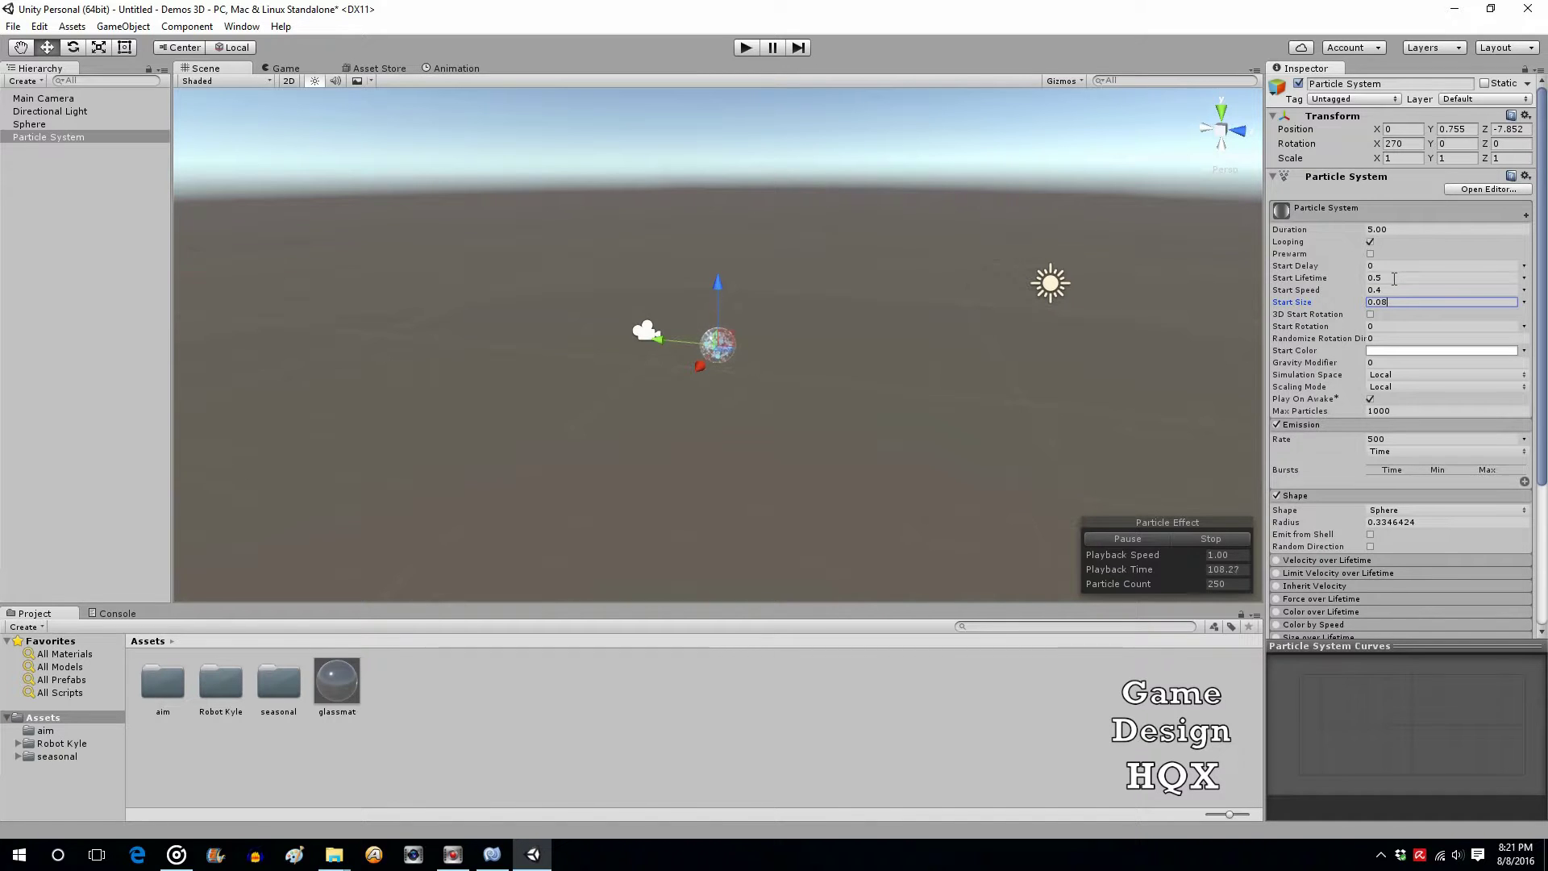
left_click(1394, 292)
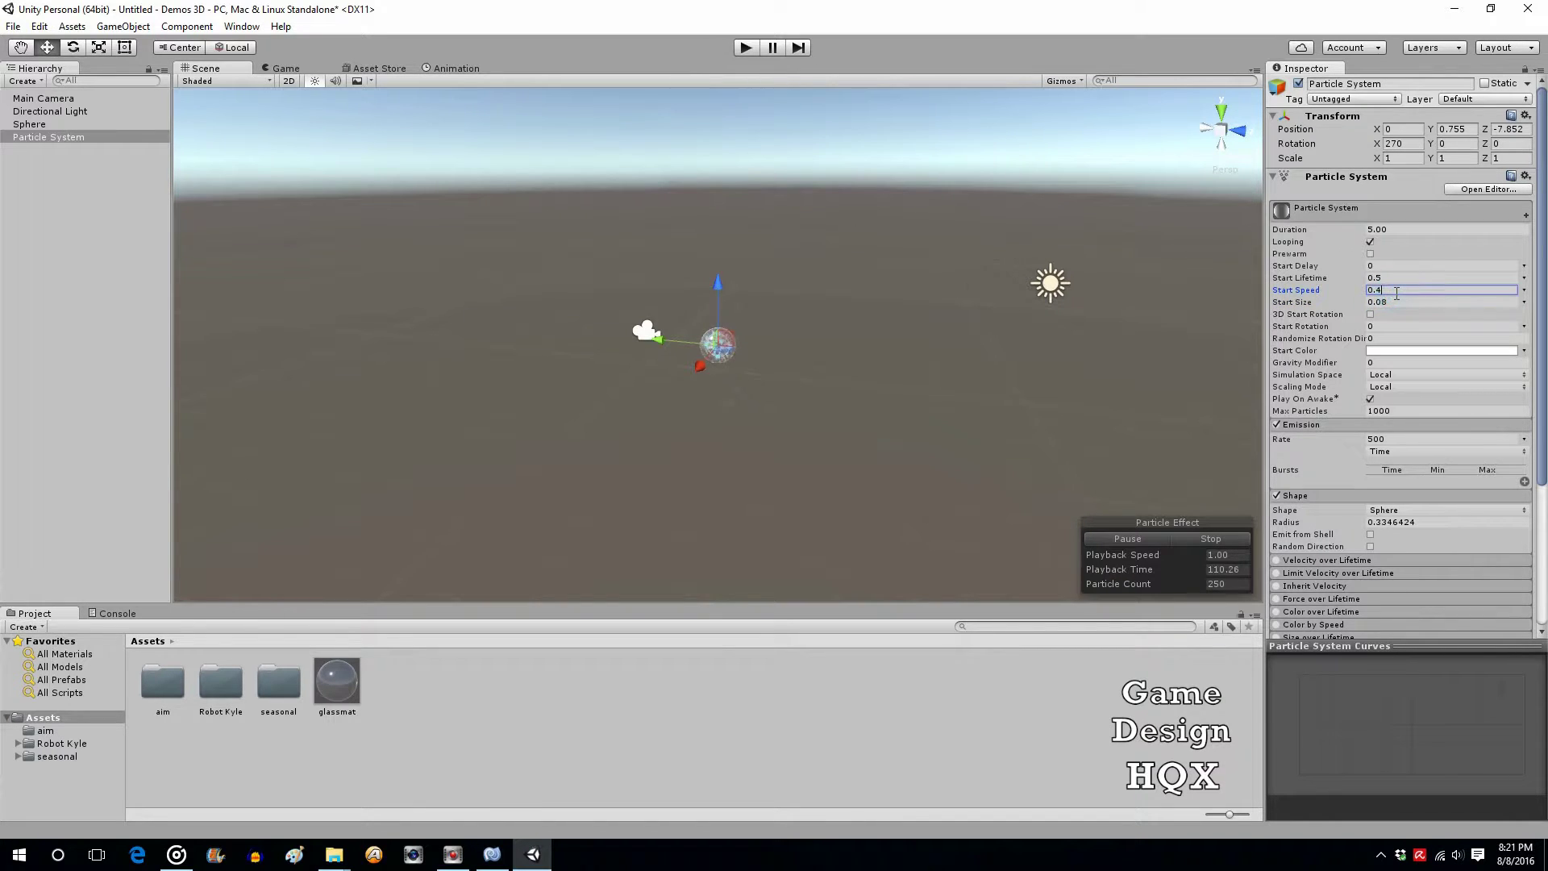
key("BackSpace")
type("3")
scroll(1390, 513, "down", 3)
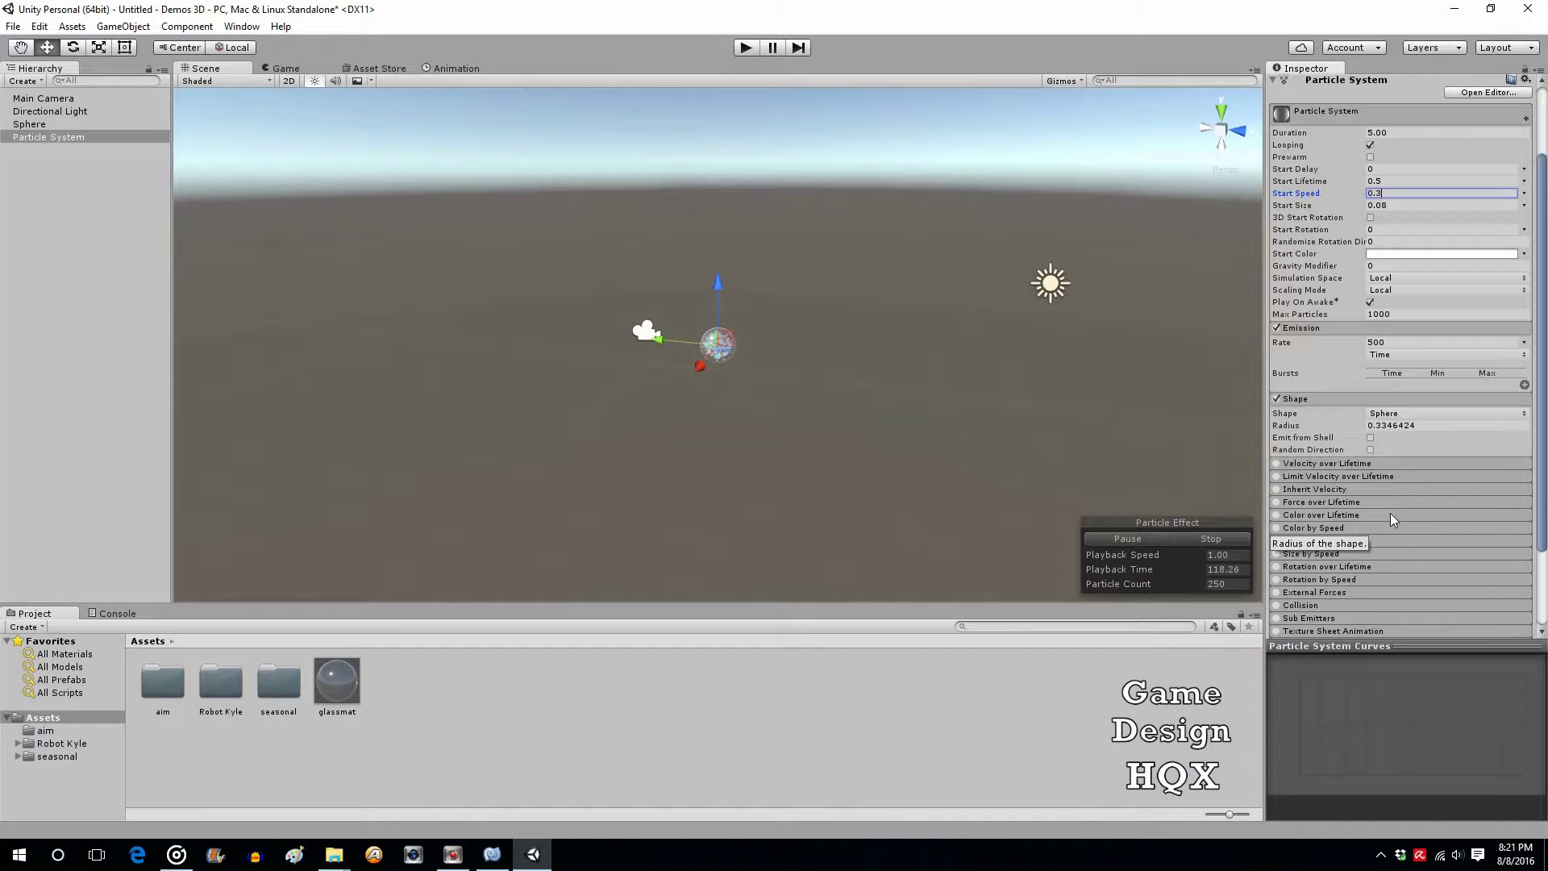
scroll(1279, 548, "down", 2)
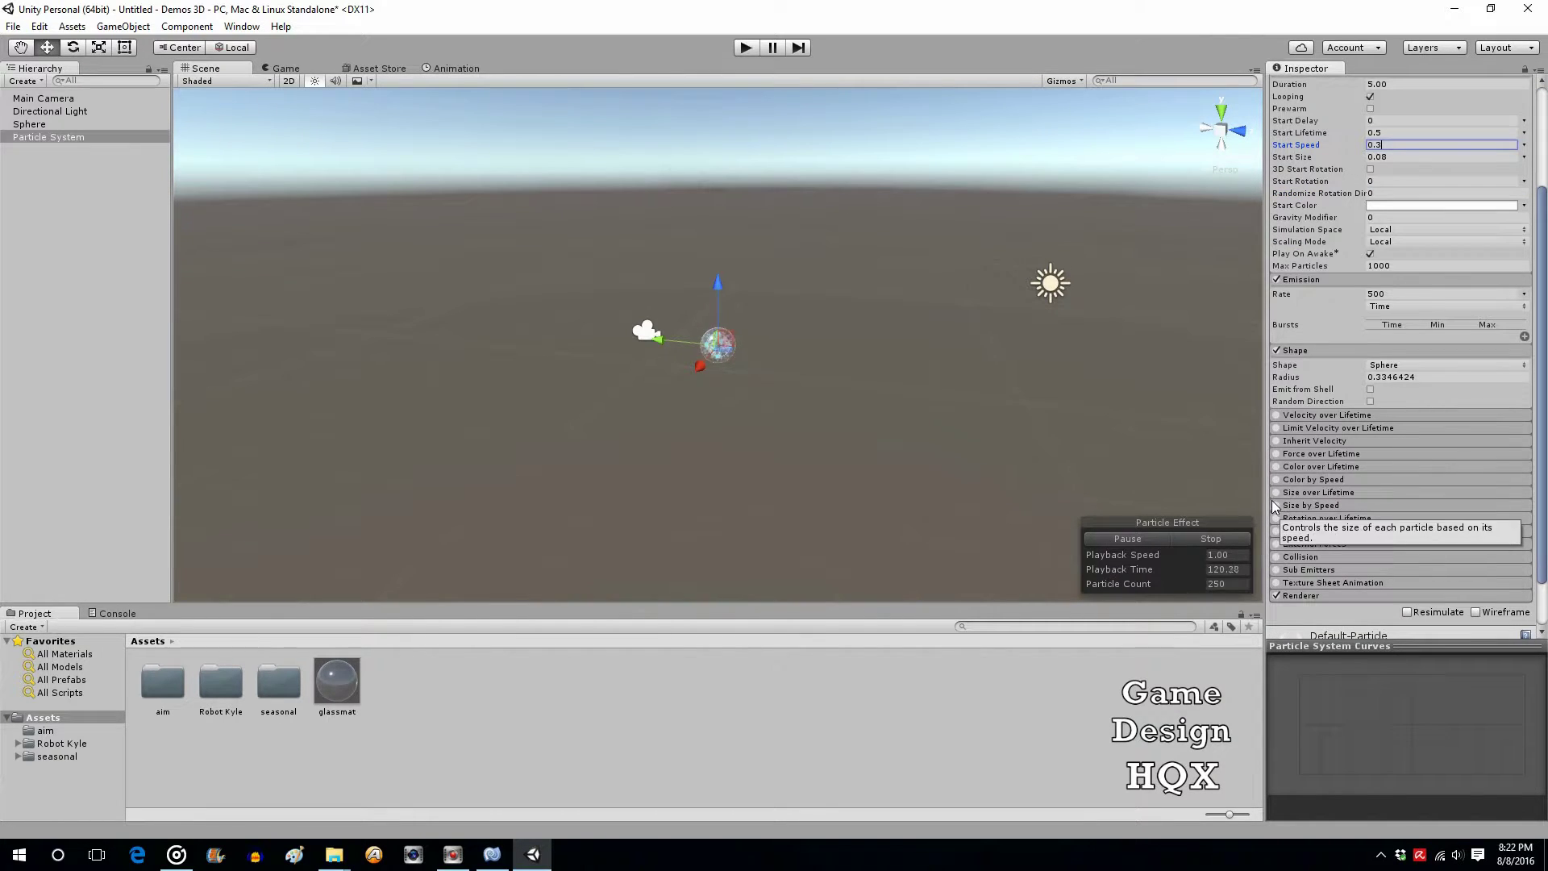
Enable Size over Lifetime with a mid-curve key and the end key dragged down, then preview in Play mode.
left_click(1277, 493)
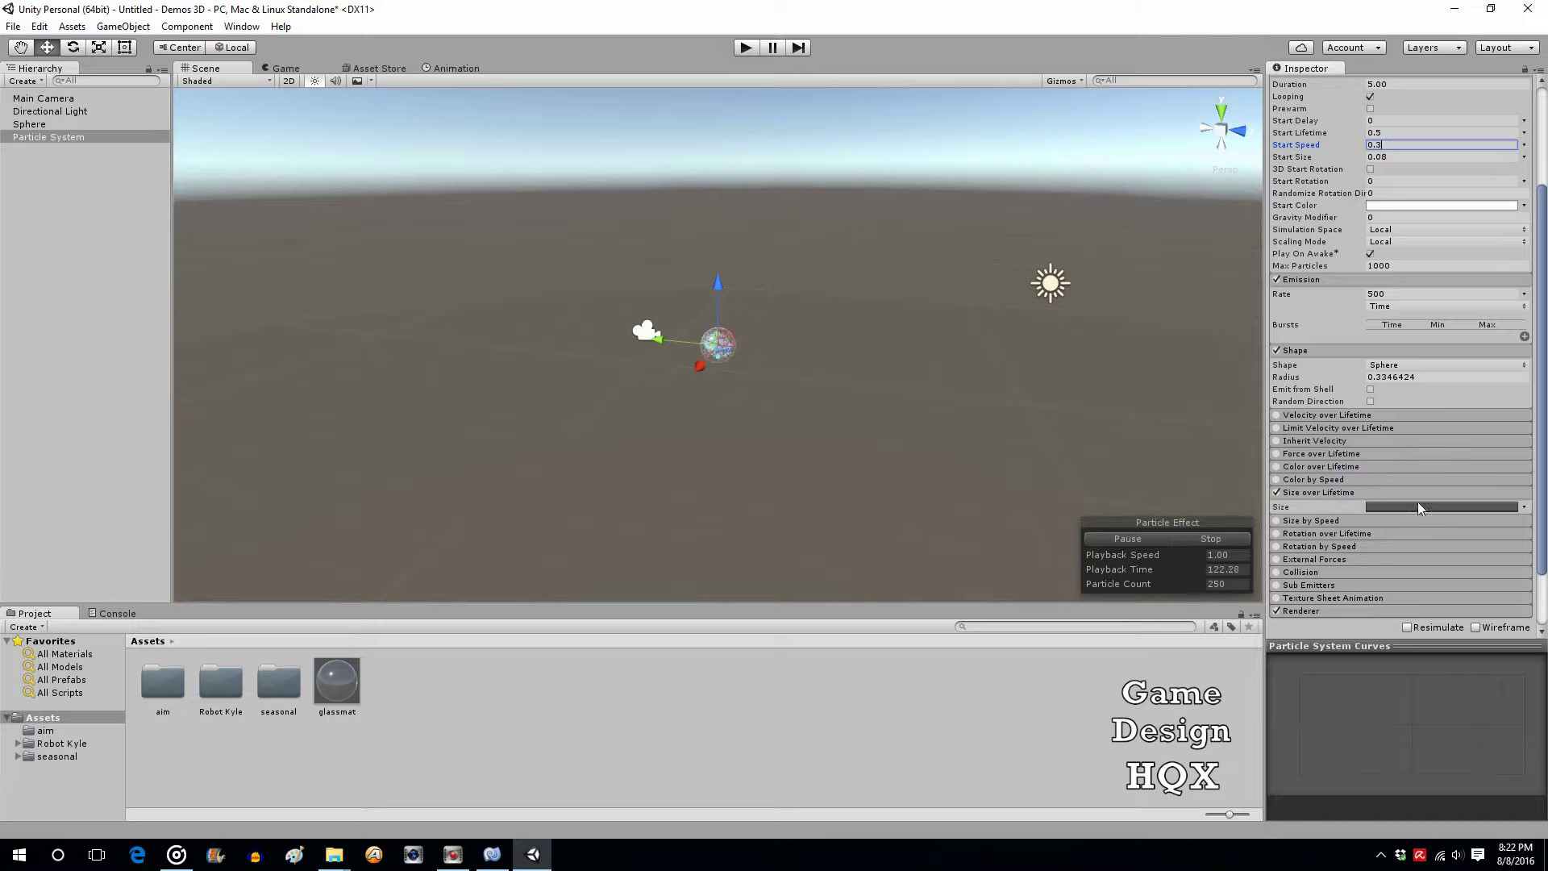
left_click(1399, 506)
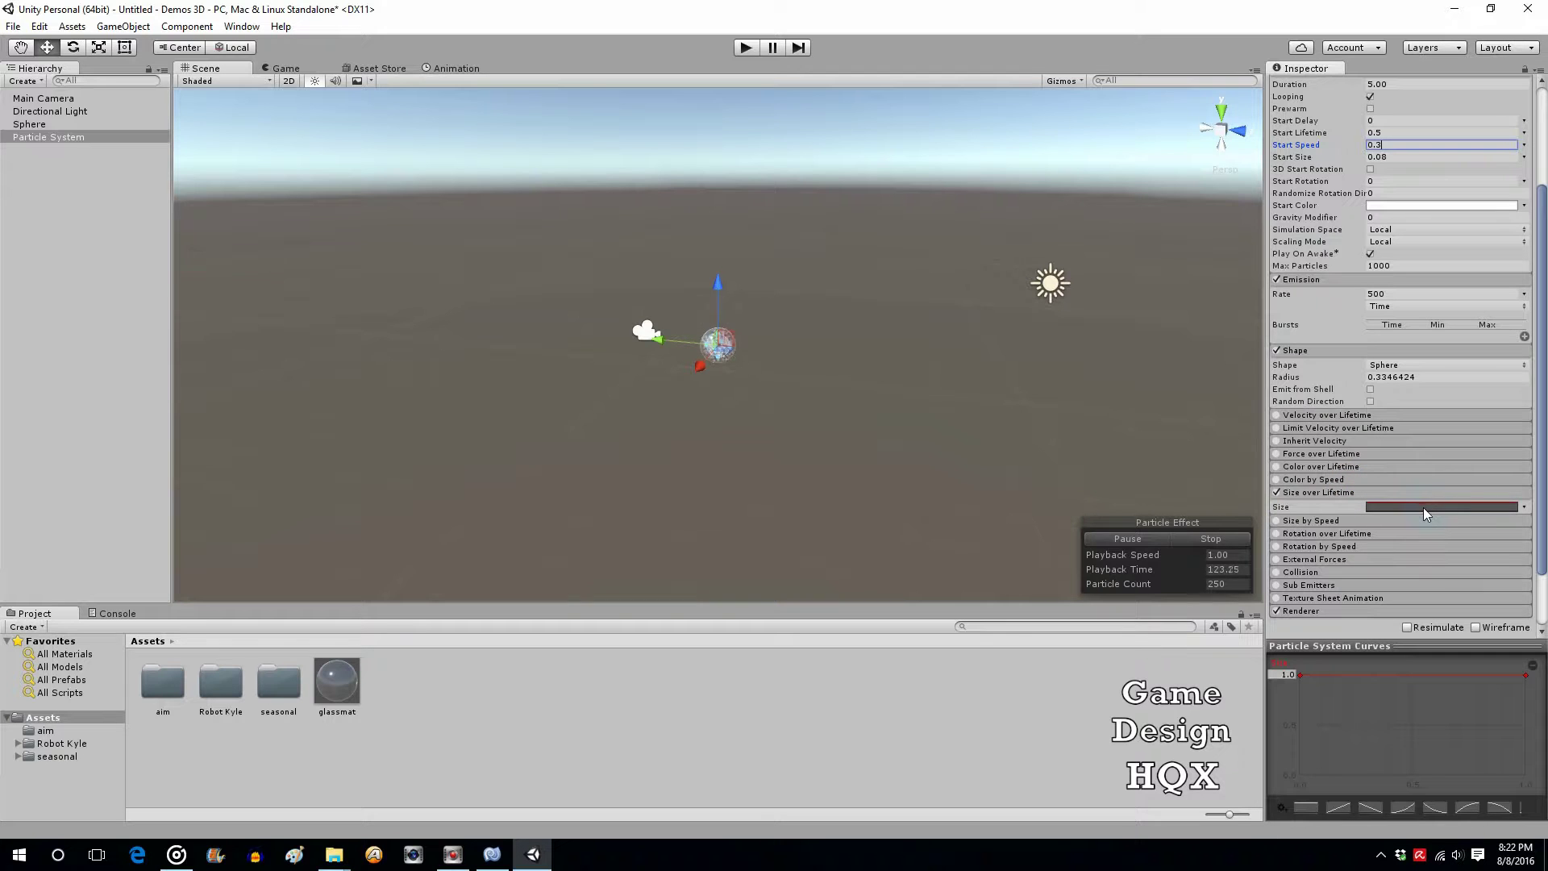
right_click(1421, 674)
left_click(1440, 682)
left_click_drag(1526, 675, 1527, 764)
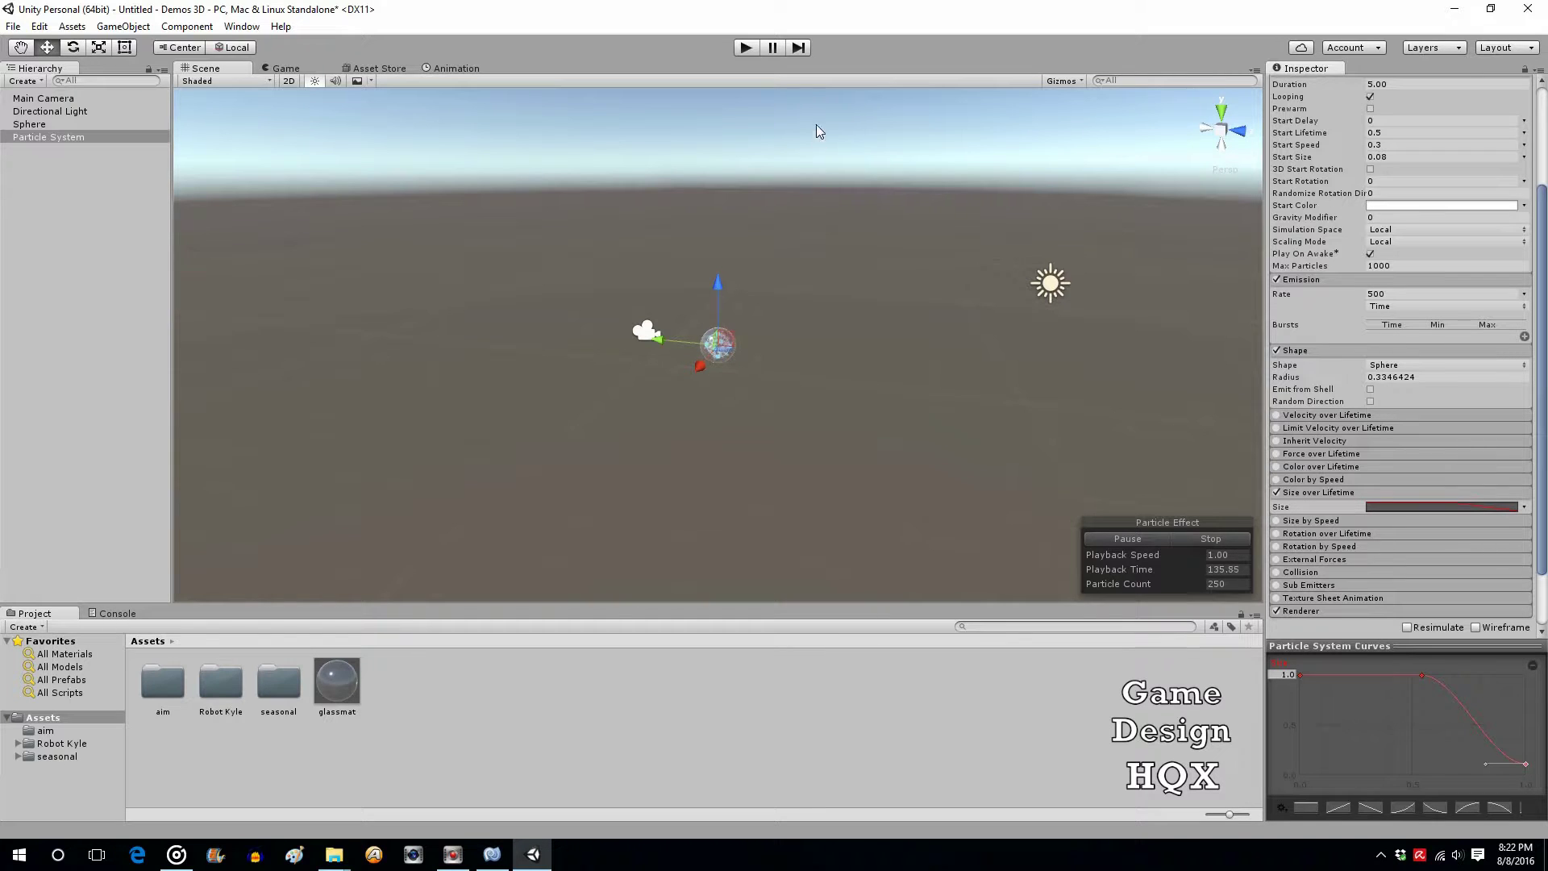
left_click(747, 48)
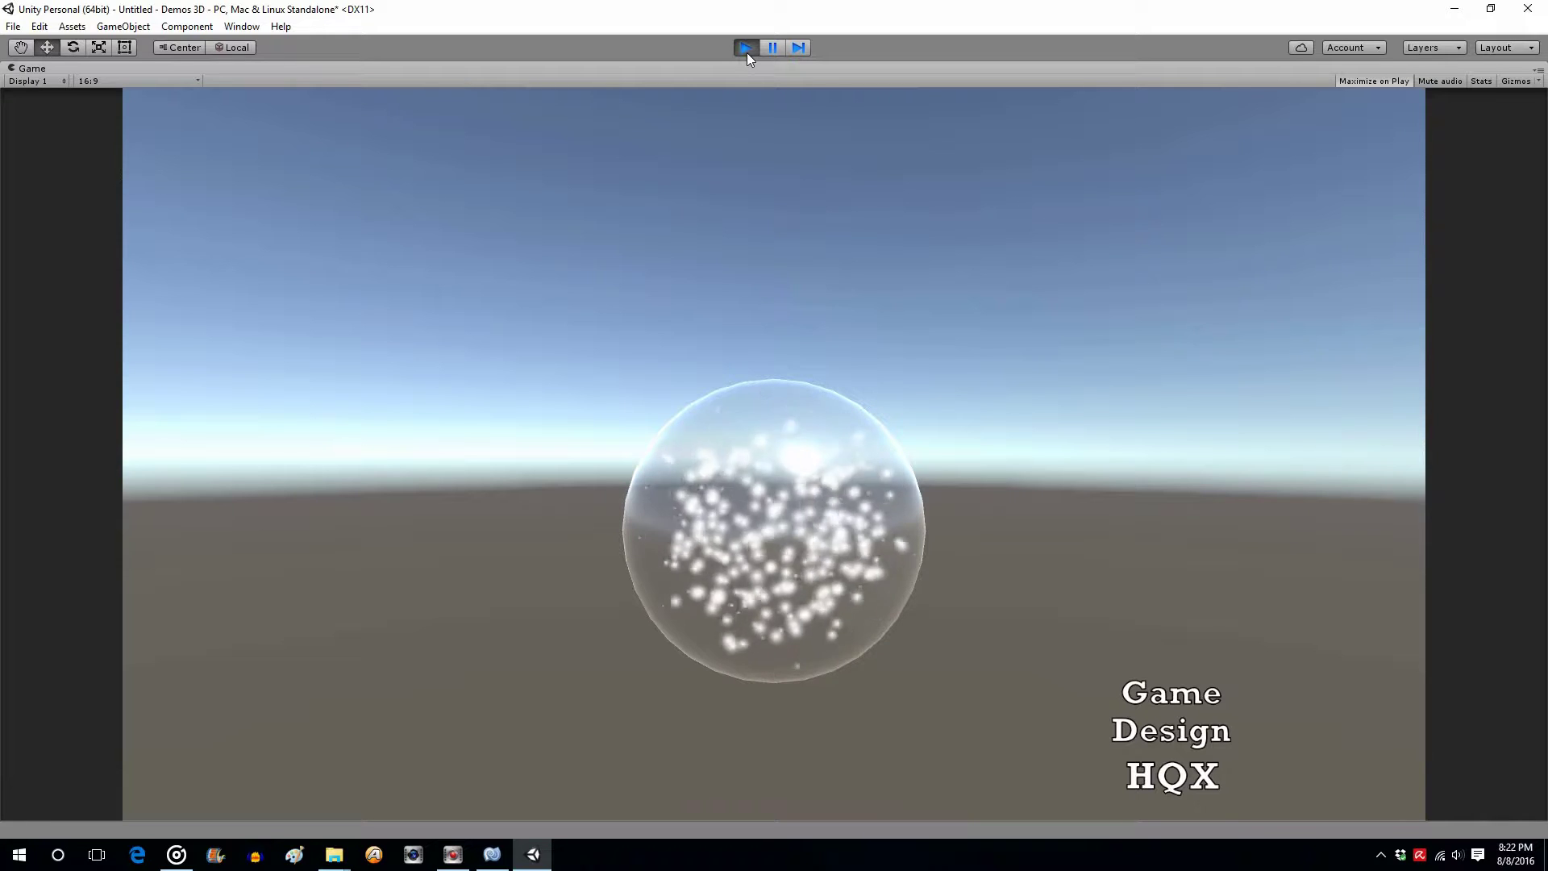
left_click(747, 47)
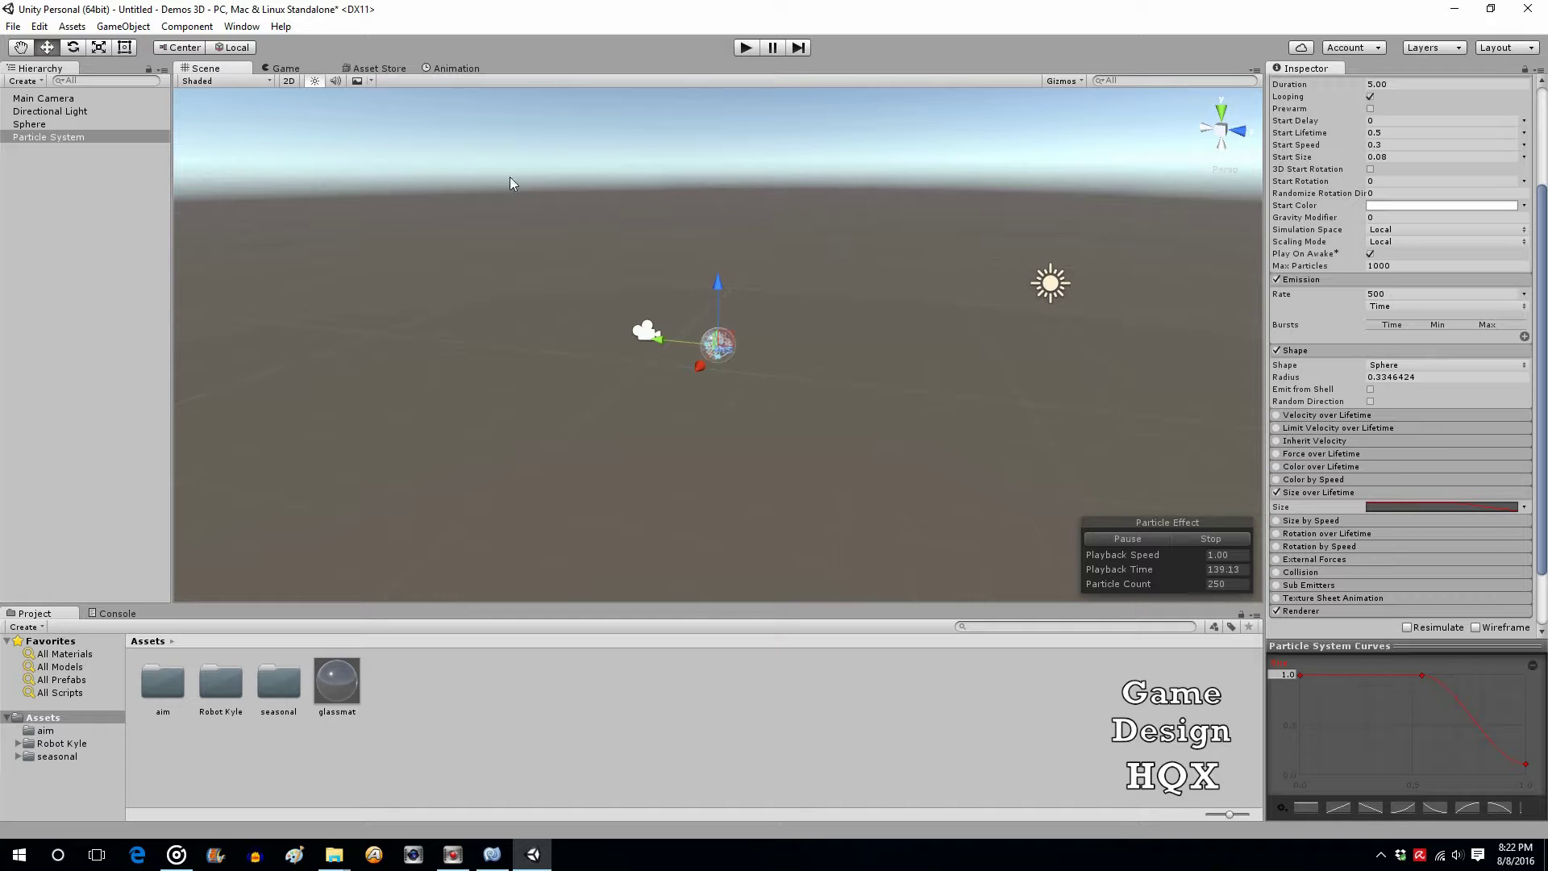
left_click(21, 47)
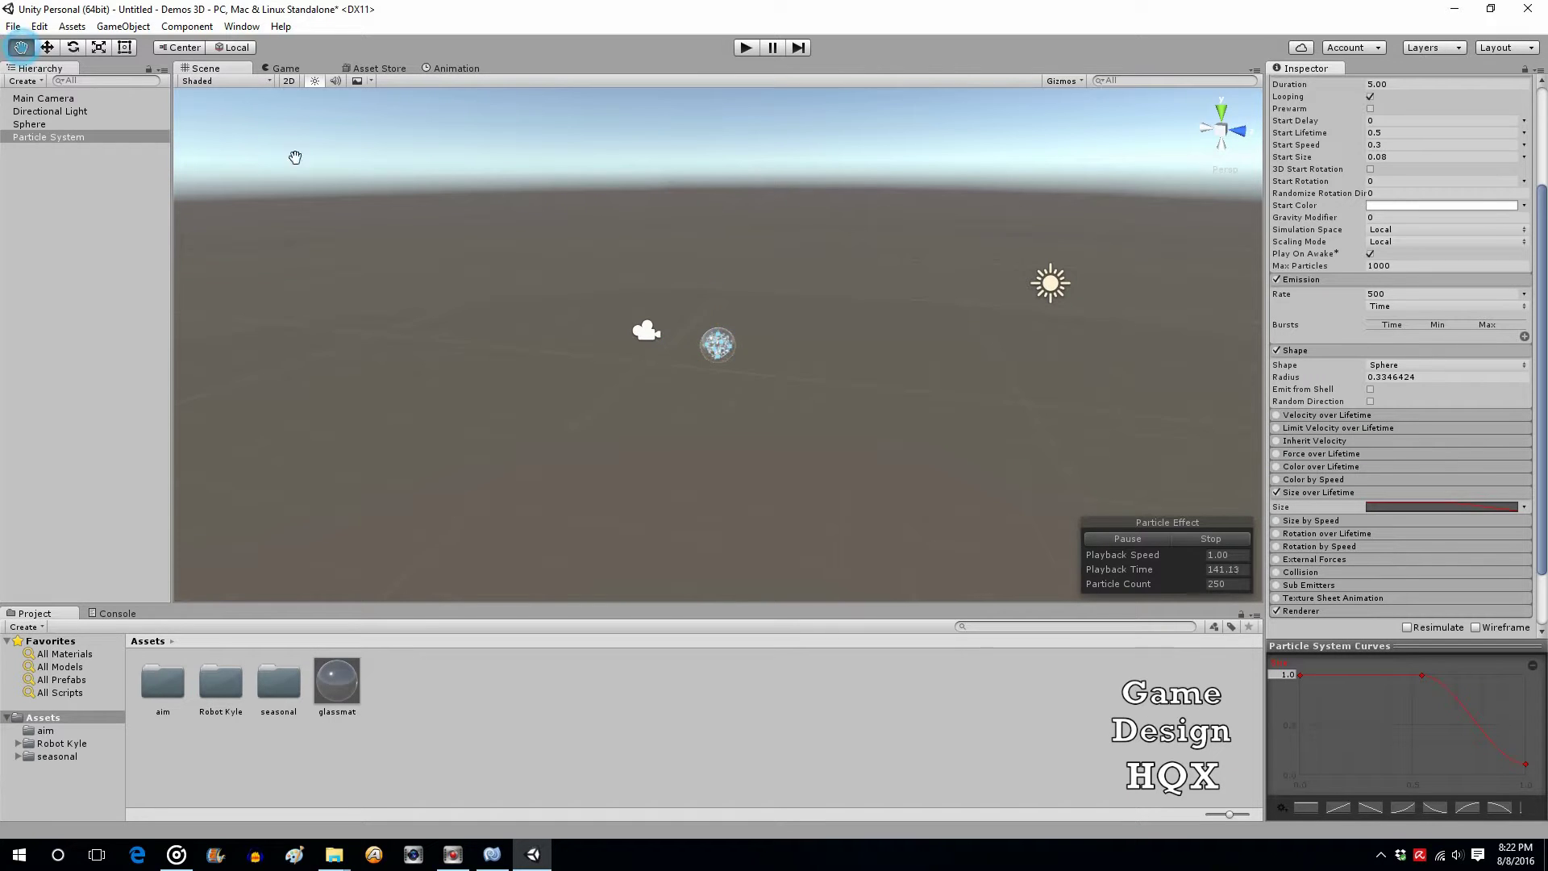
Pan, orbit and zoom the Scene view so the sphere, camera and light sit lower.
left_click_drag(688, 258, 746, 431)
left_click_drag(702, 309, 928, 493, "alt")
left_click_drag(759, 423, 704, 425, "alt")
scroll(702, 427, "up", 4)
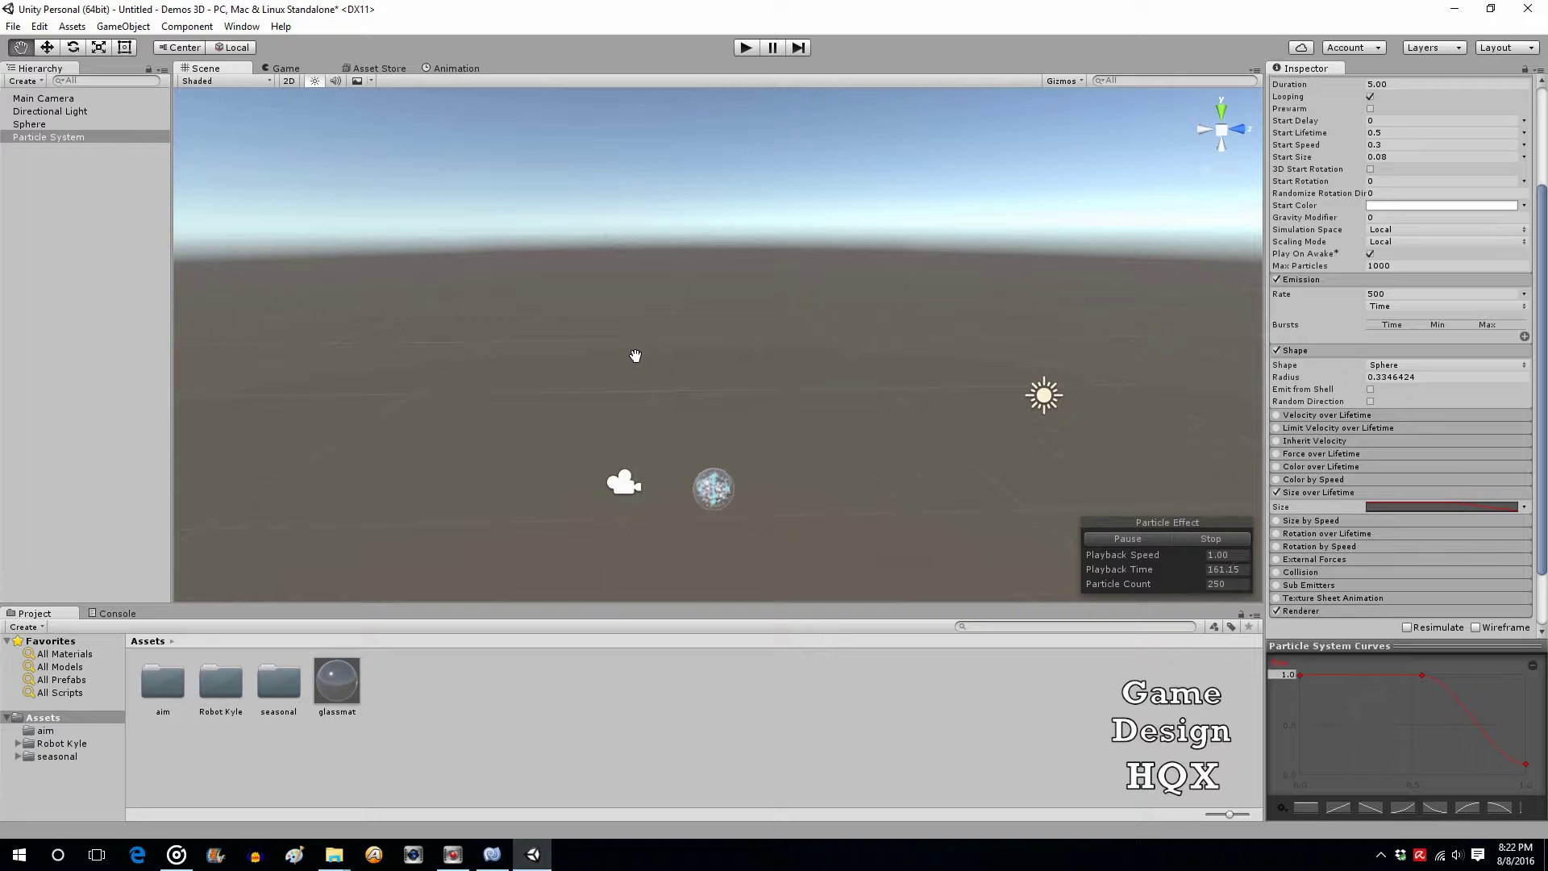
scroll(1137, 319, "down", 1)
scroll(1315, 306, "up", 5)
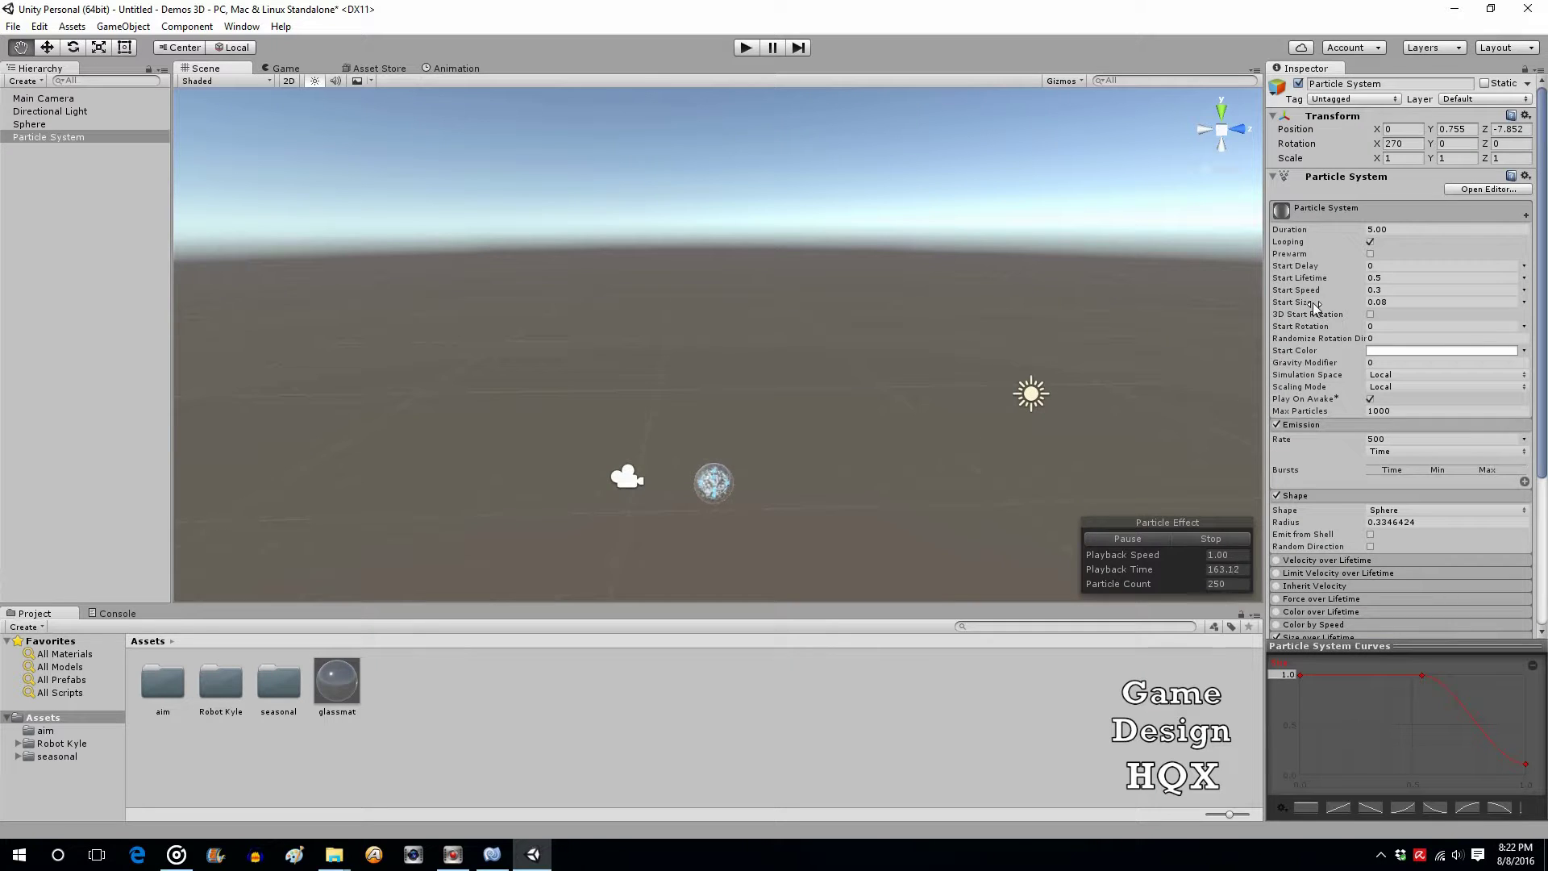
left_click(1399, 278)
Change Start Lifetime from 0.5 to 0.45 and preview the particles in Play mode.
left_click(1401, 278)
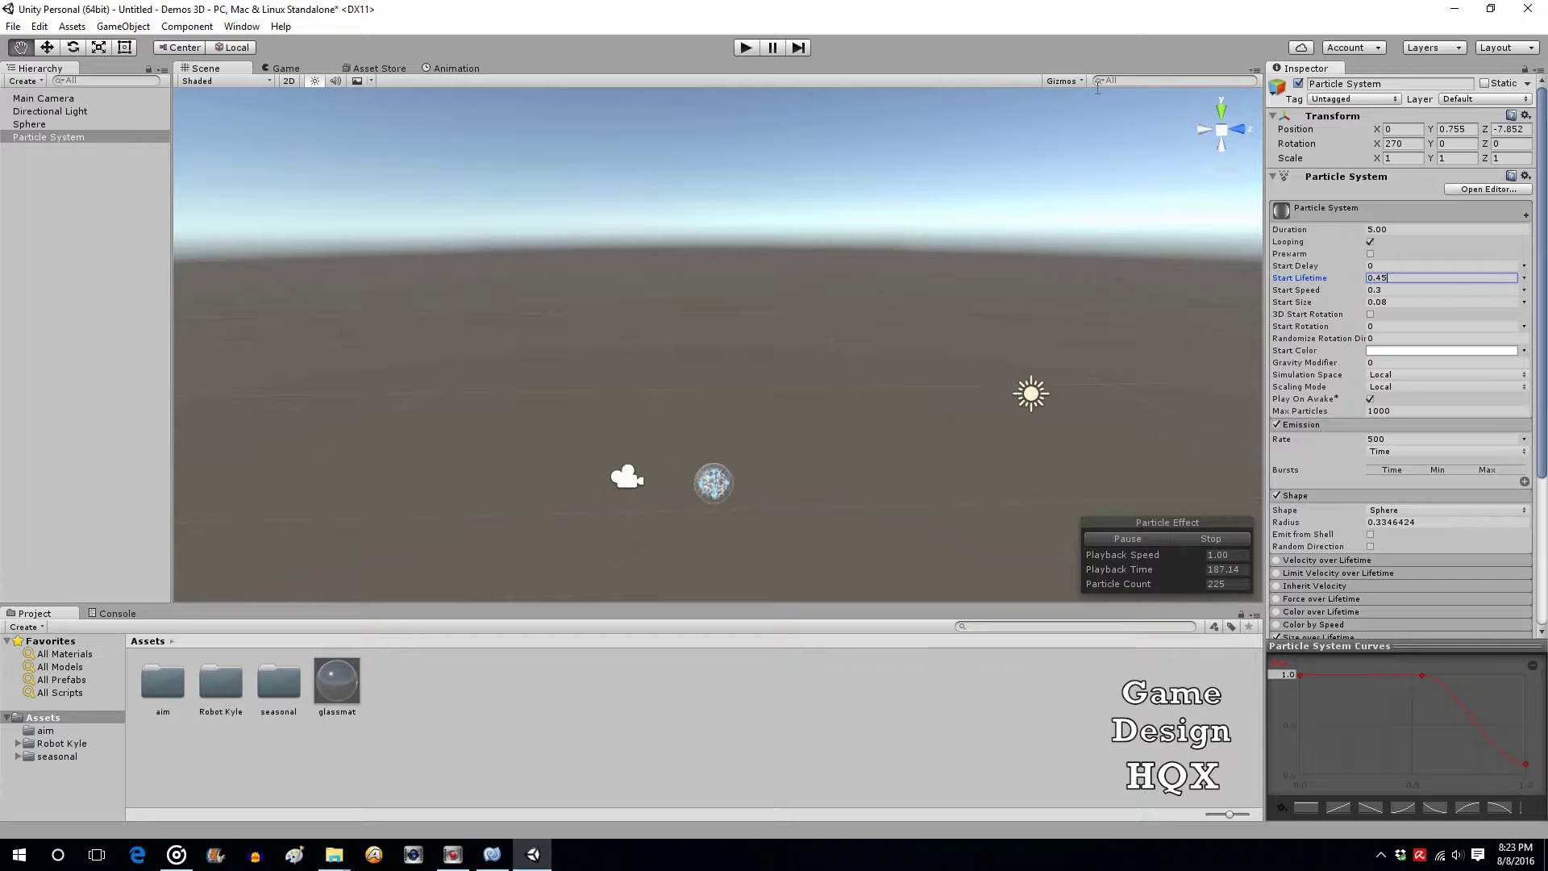
left_click(747, 48)
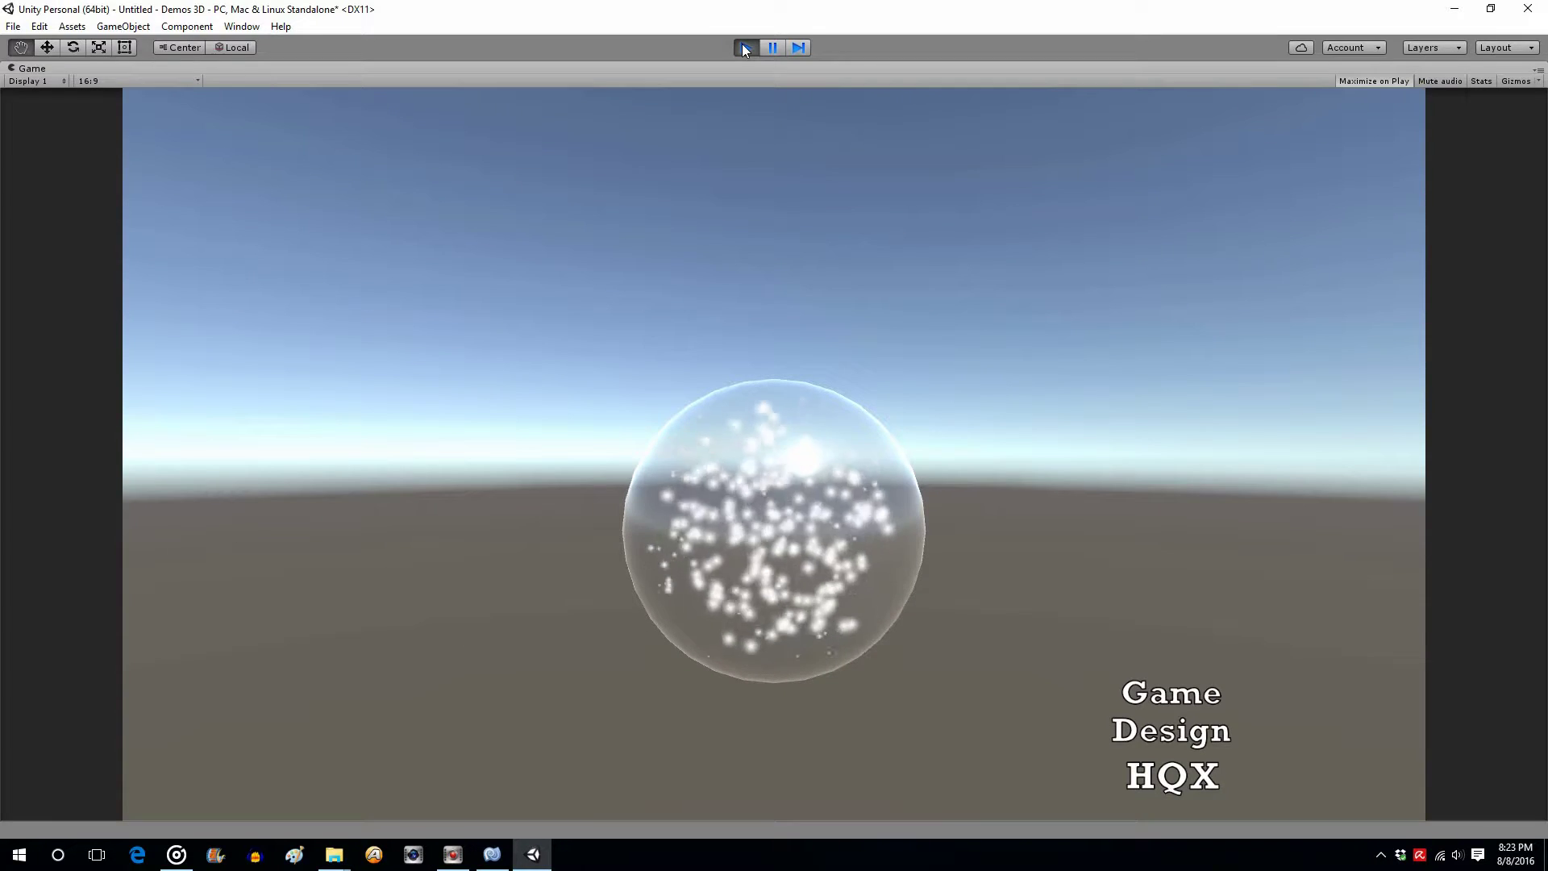
Stop the Play mode preview to get back to editing the scene.
left_click(745, 49)
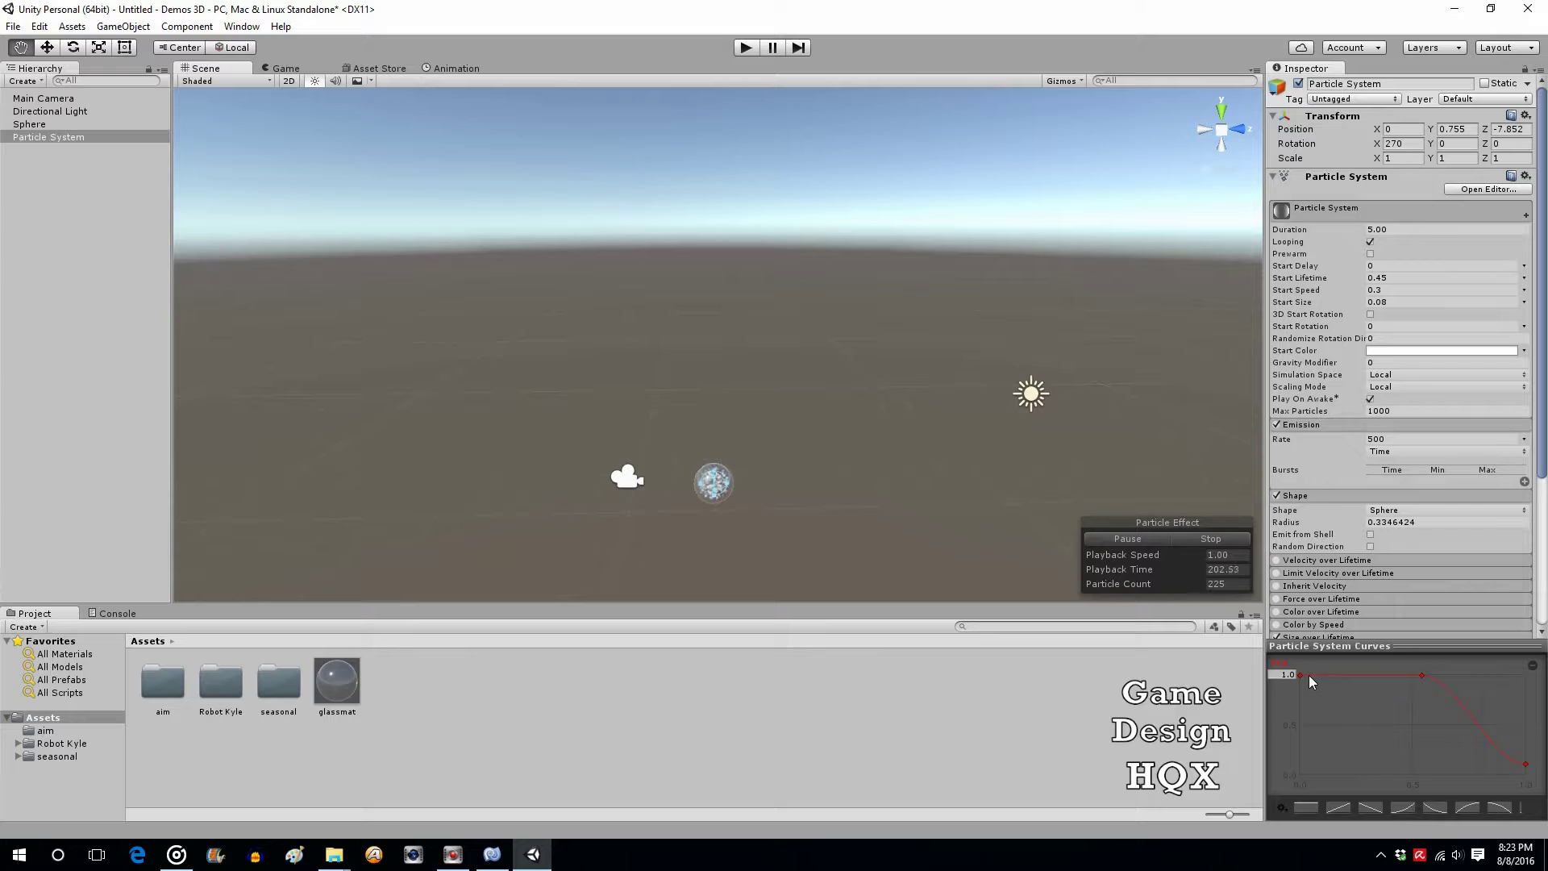
Add a size-curve key near the start, lower the first key to 0.21, and preview in Play mode.
right_click(1371, 675)
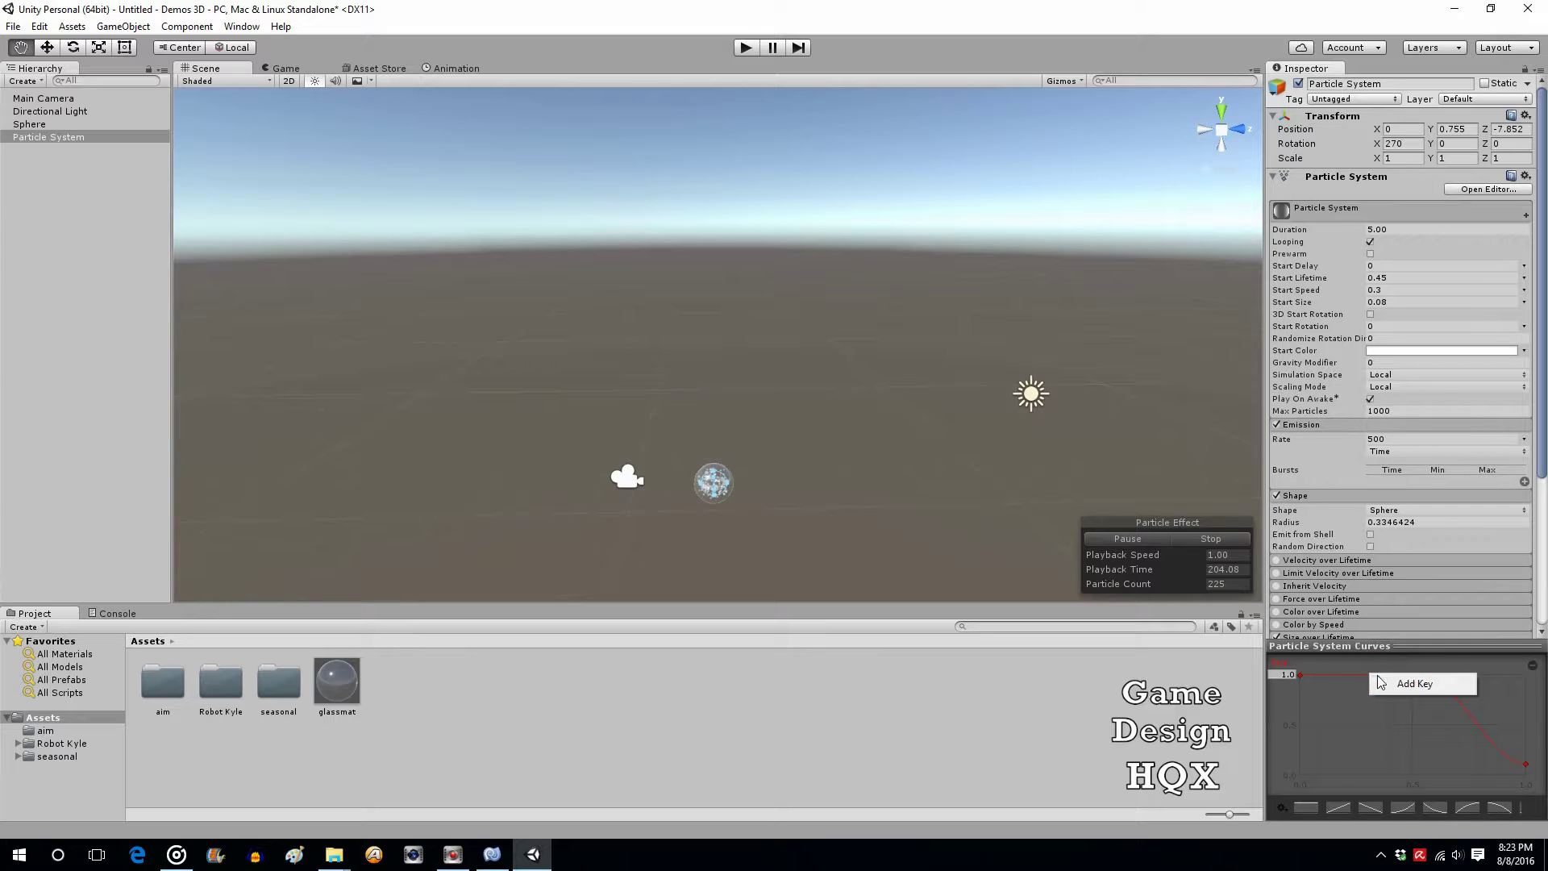
left_click(1426, 684)
left_click(1320, 692)
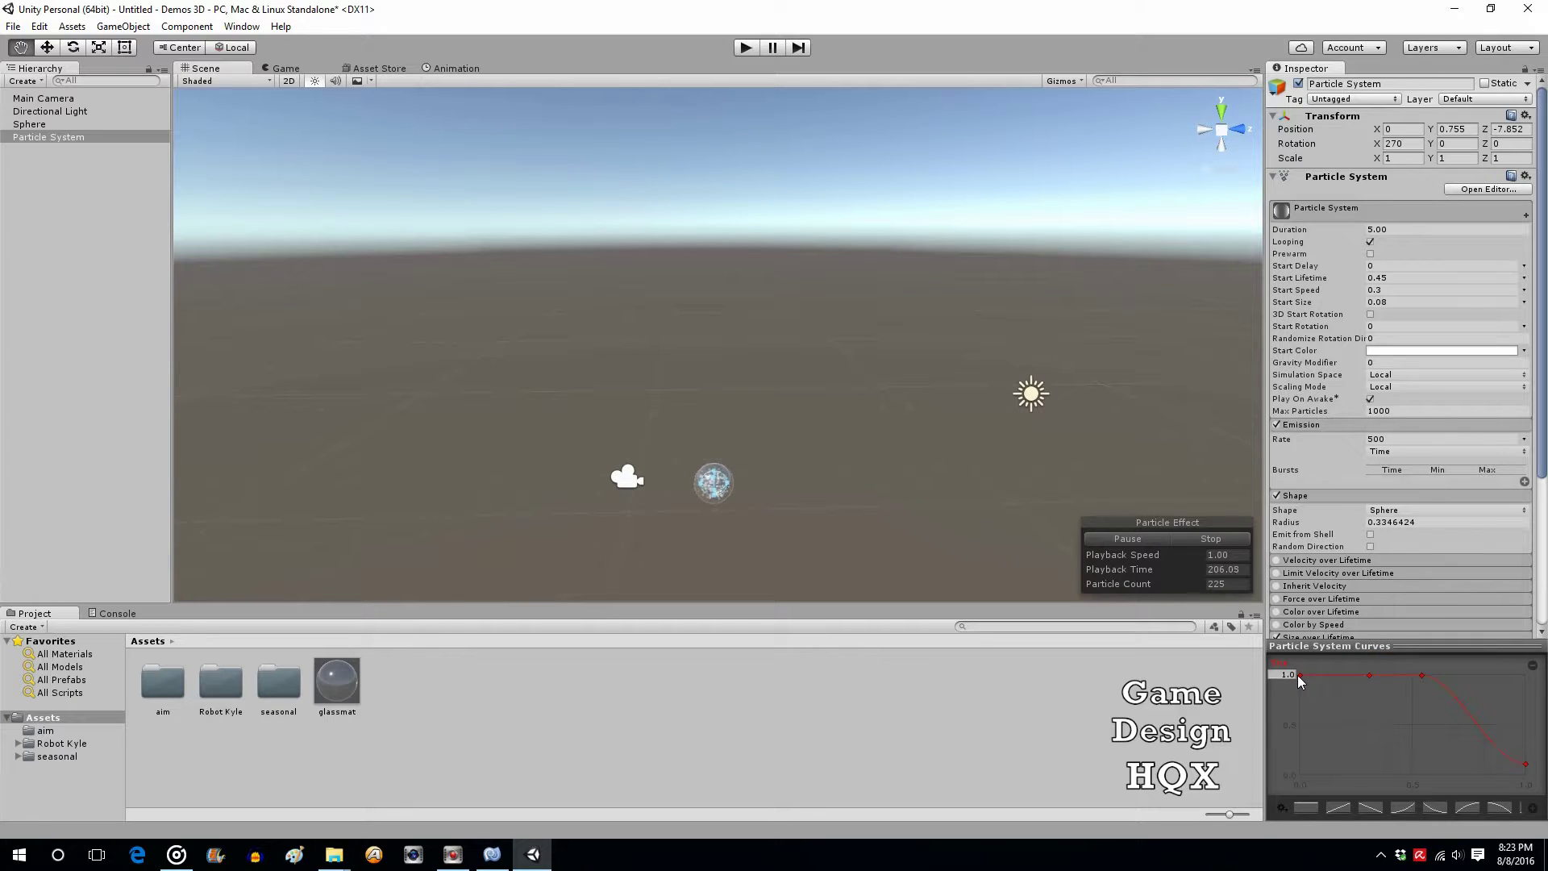
left_click_drag(1299, 675, 1295, 758)
left_click(746, 48)
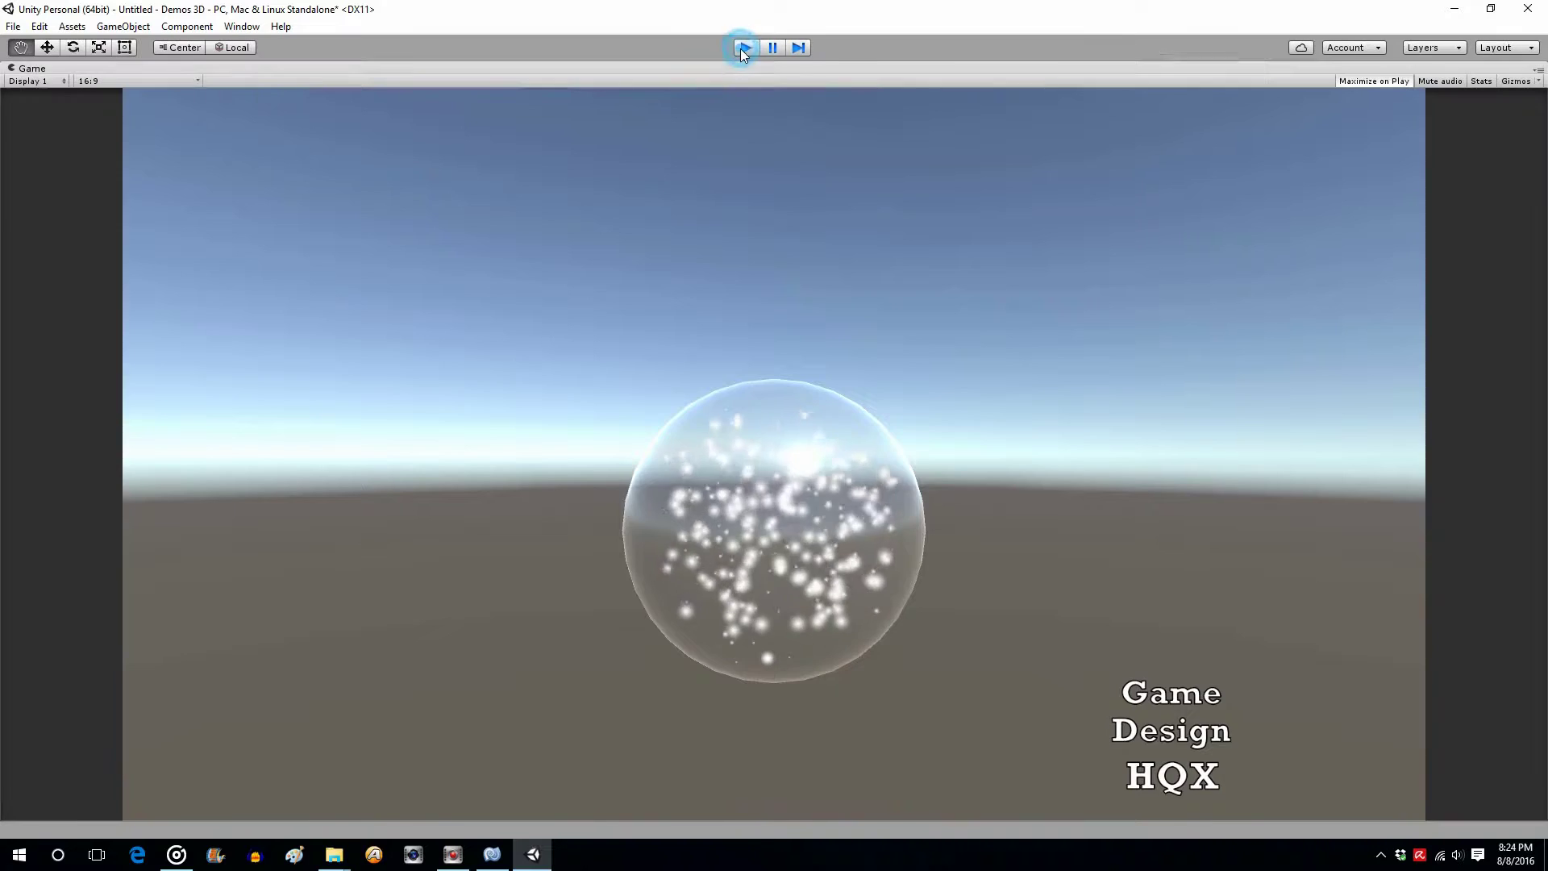
Stop Play mode and scroll the Inspector down to the Particle System modules.
left_click(742, 48)
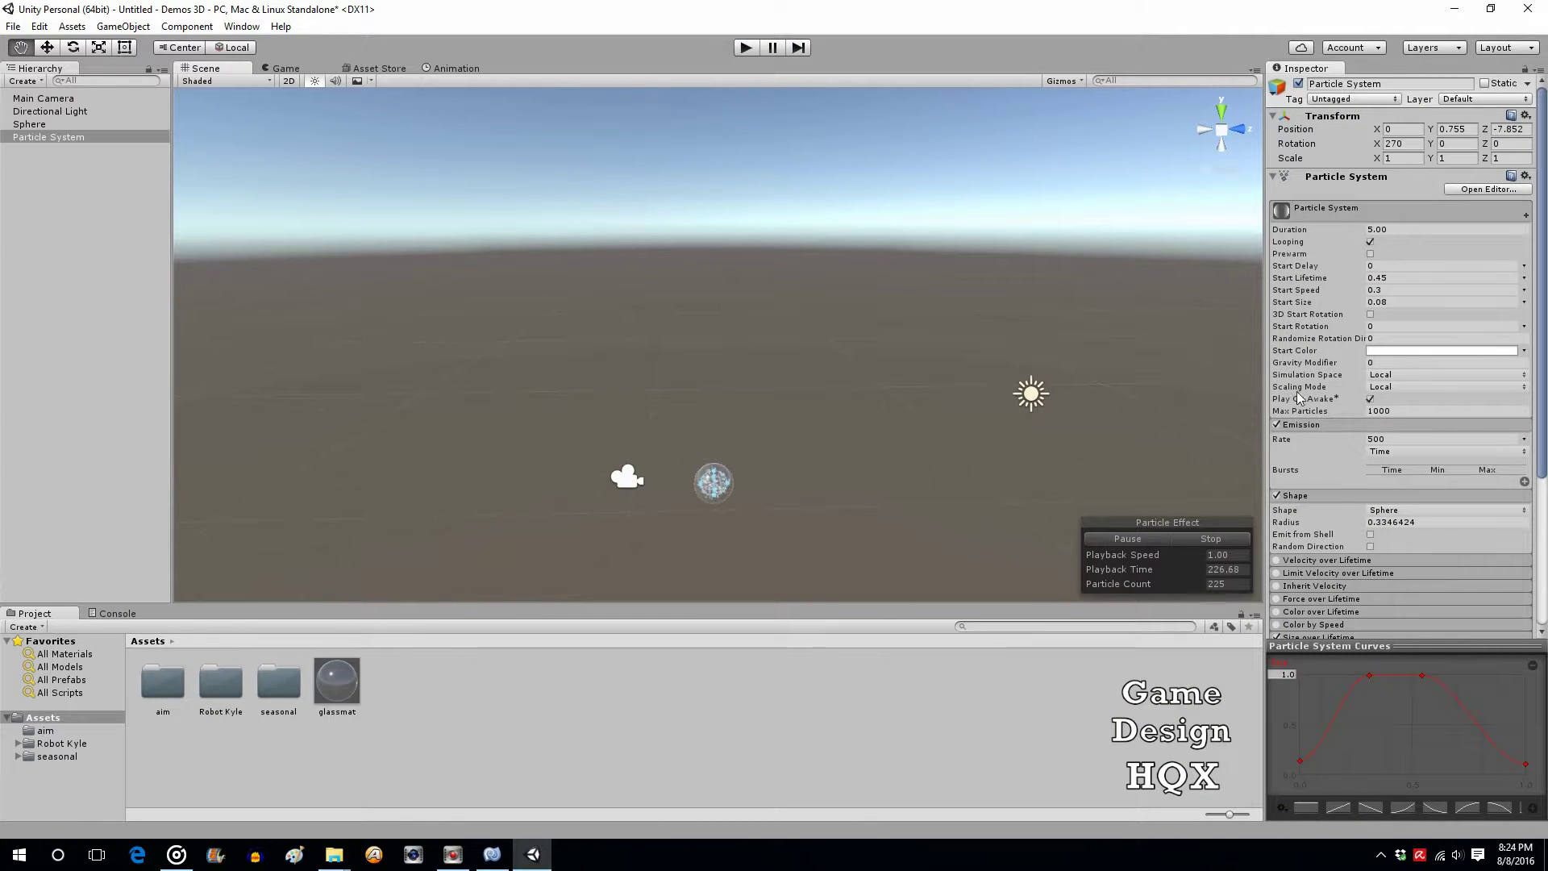
scroll(1381, 531, "down", 2)
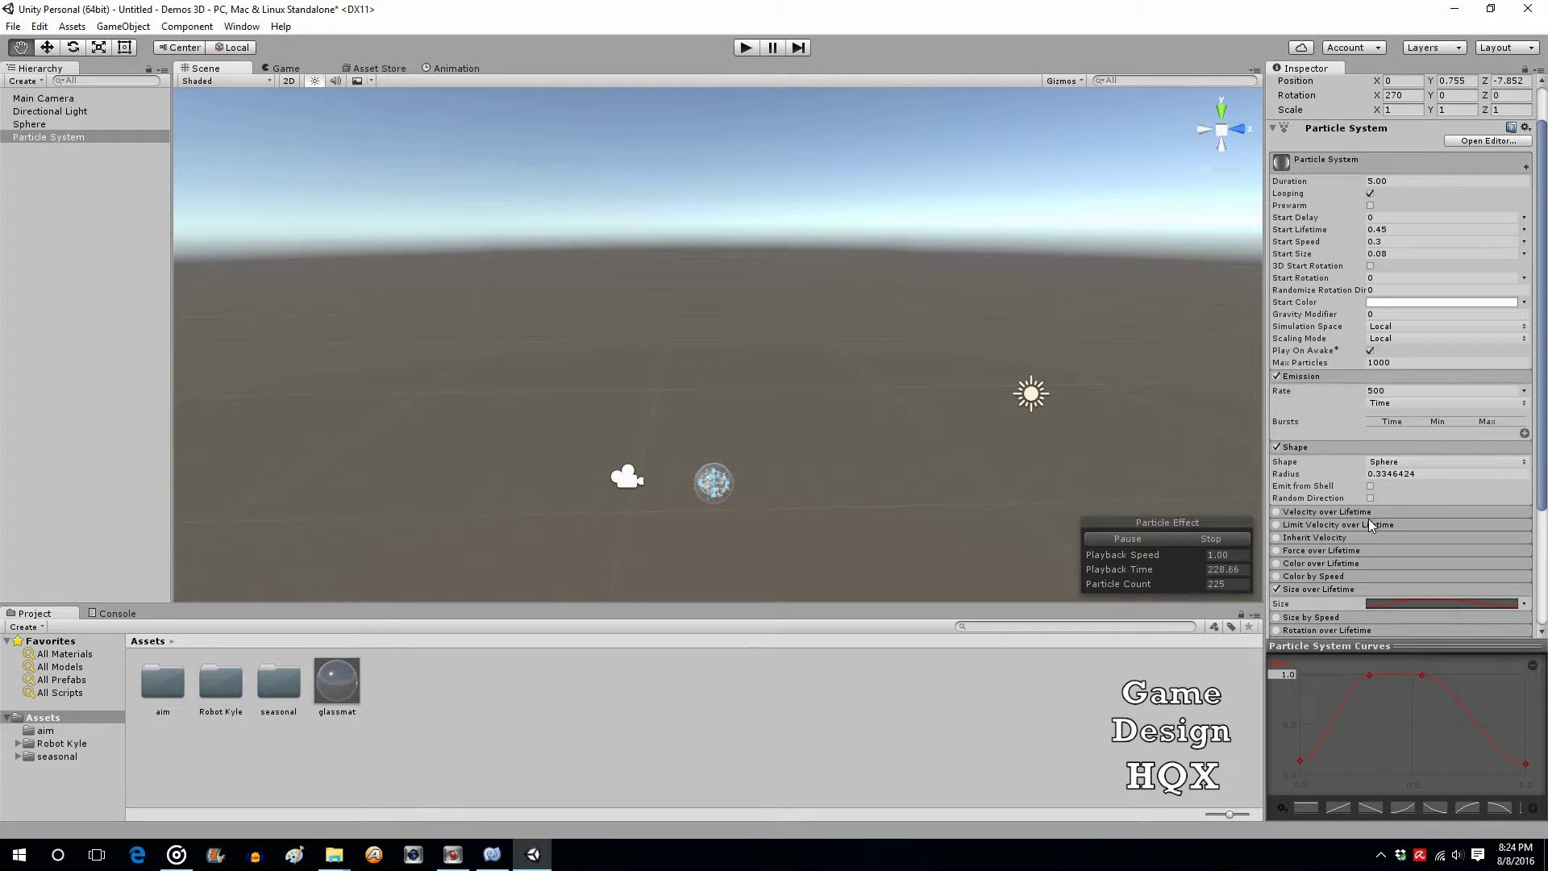
scroll(1377, 484, "down", 3)
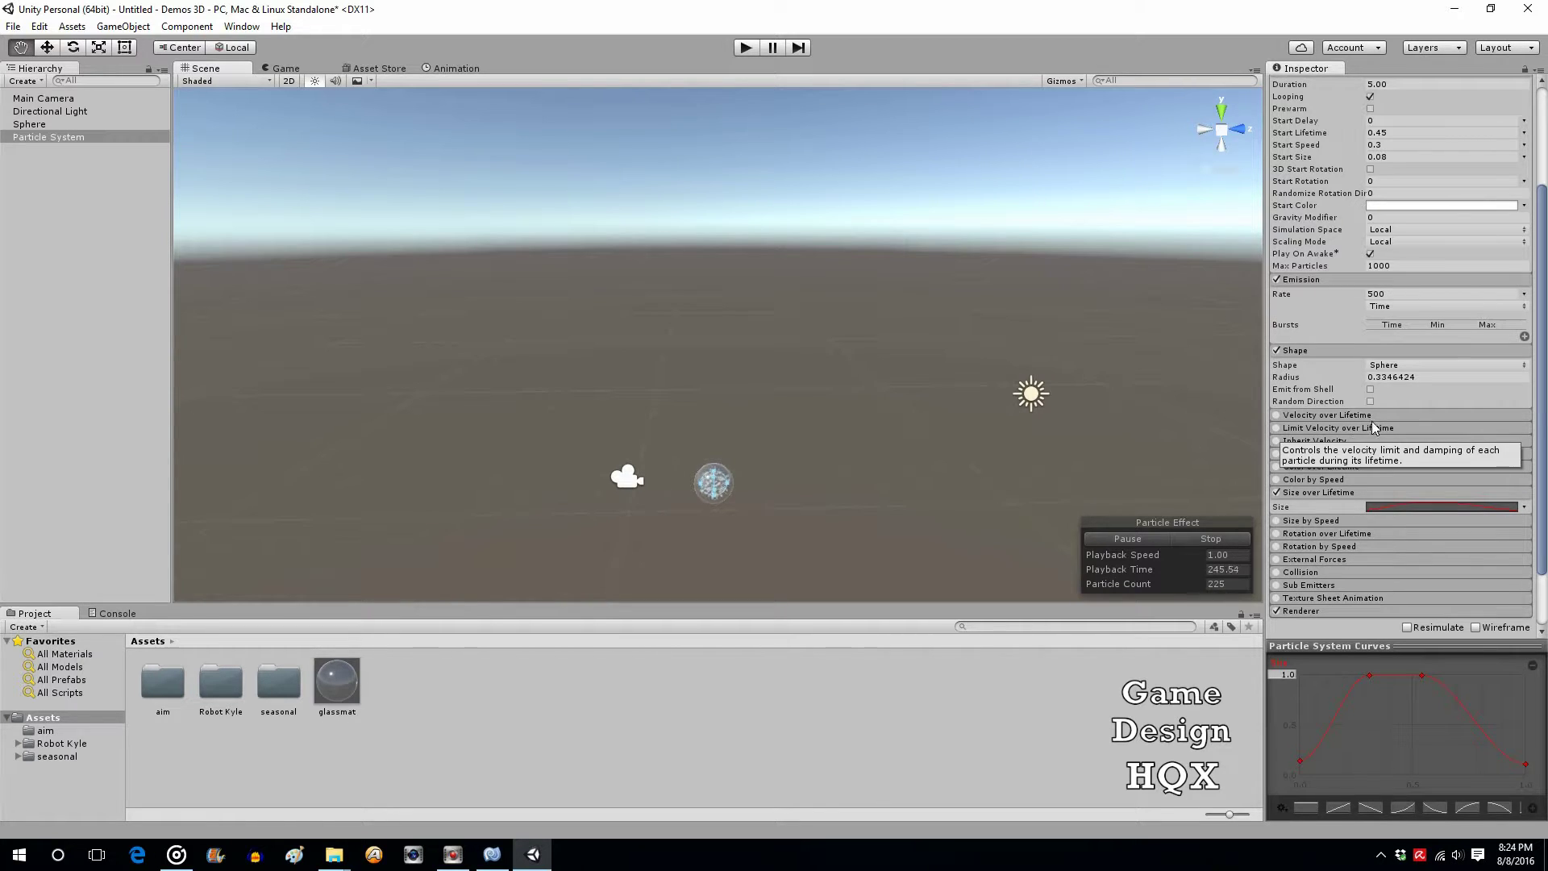
Enable Color over Lifetime and set the gradient's start stop to bright yellow FFF81A.
left_click(1278, 467)
left_click(1346, 468)
left_click(1406, 481)
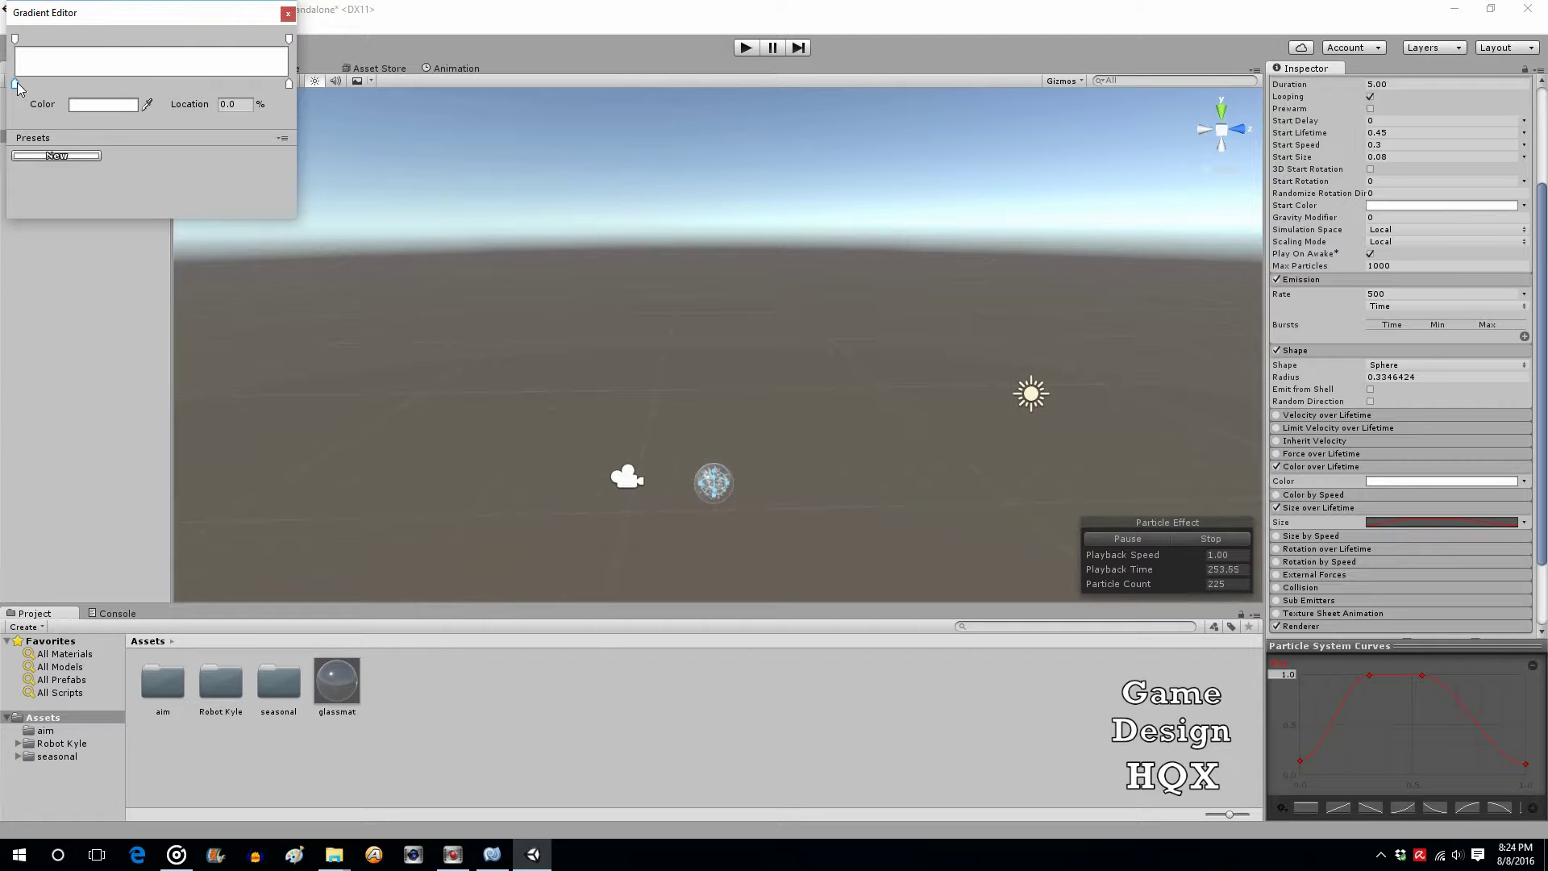
left_click(94, 104)
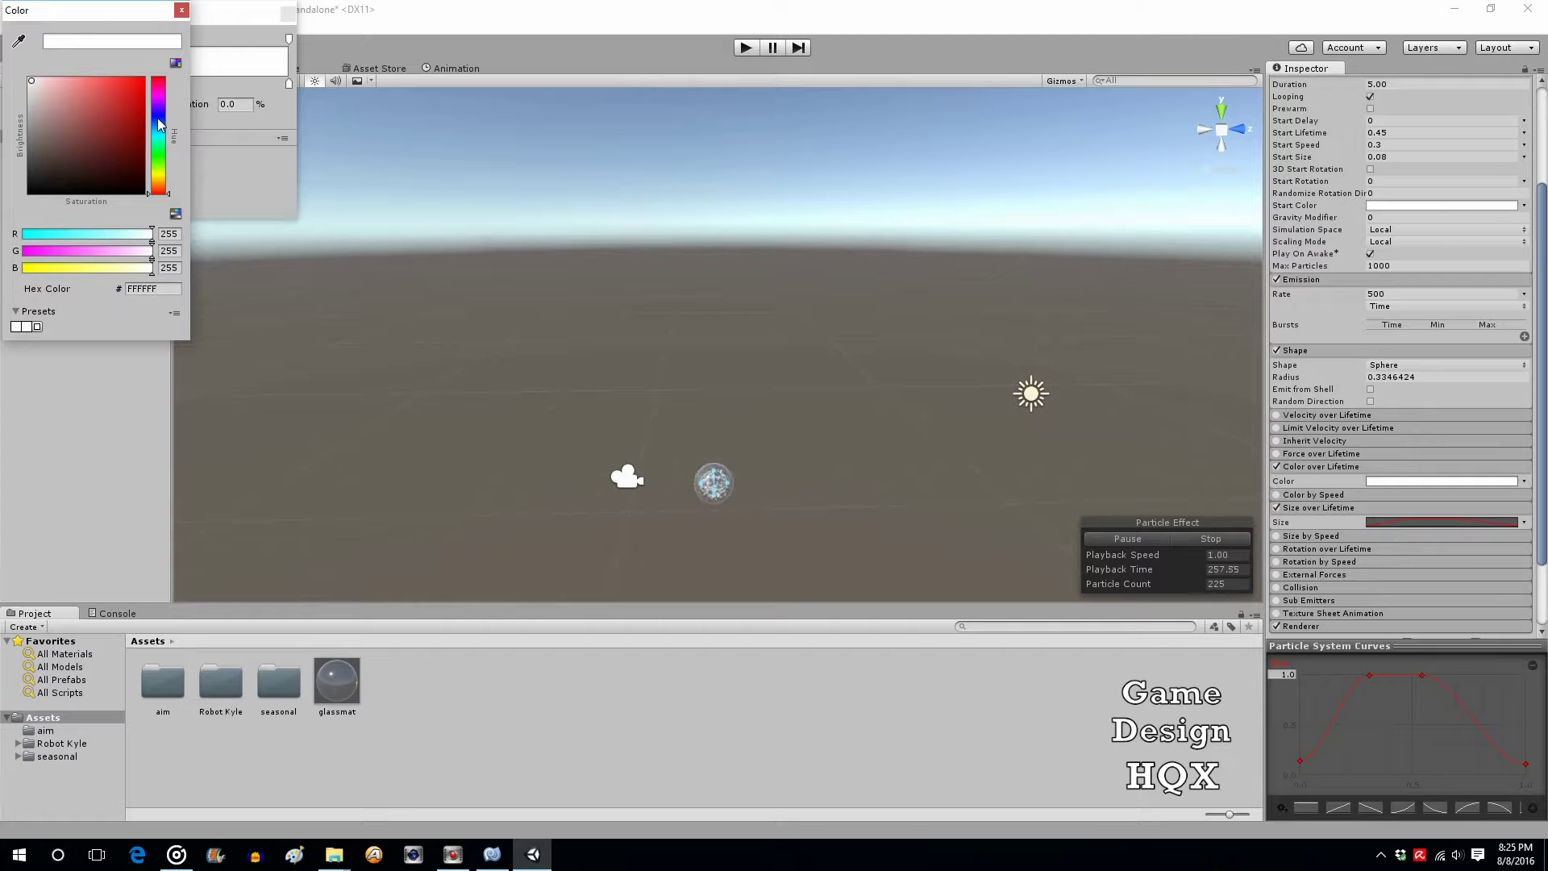
left_click_drag(158, 192, 158, 175)
left_click(109, 91)
left_click_drag(109, 90, 147, 39)
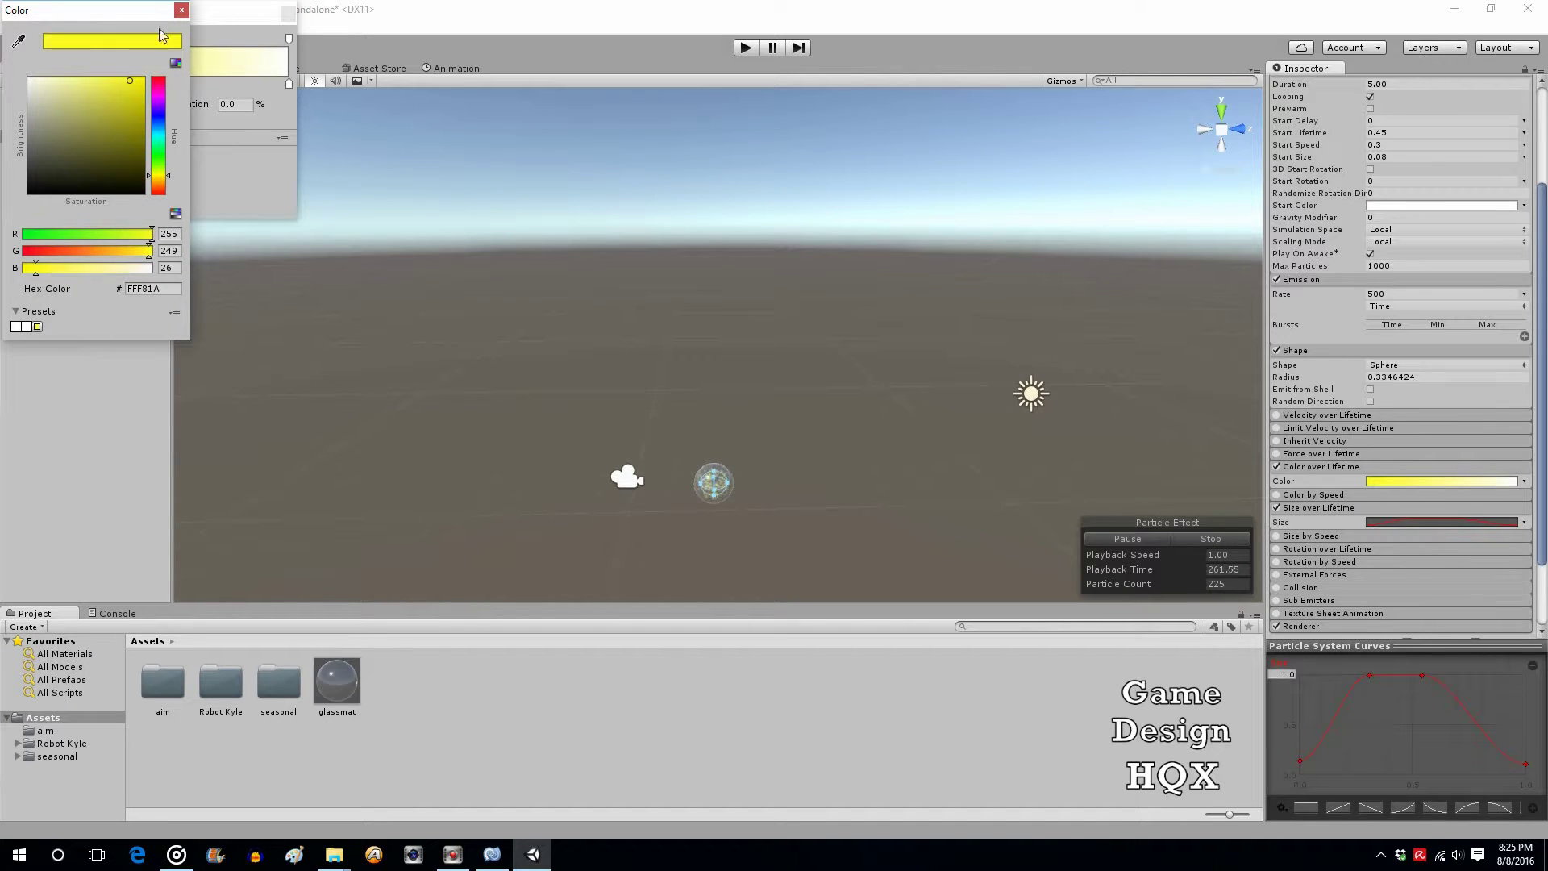
left_click(182, 10)
Set the gradient's end stop to pure red FF0000.
left_click(290, 84)
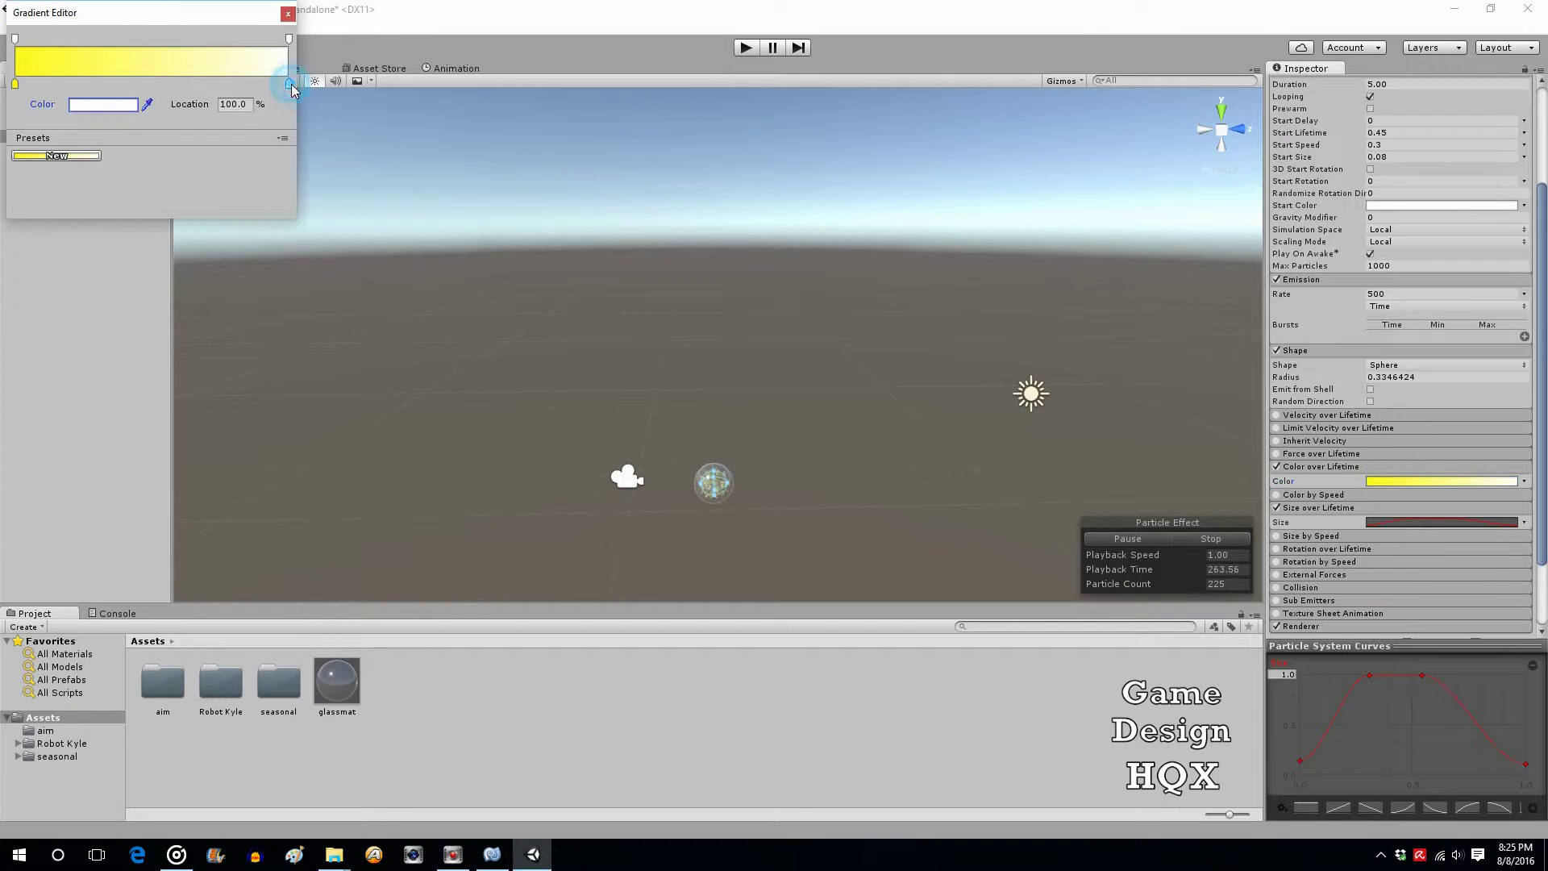
left_click(95, 108)
left_click_drag(35, 84, 145, 80)
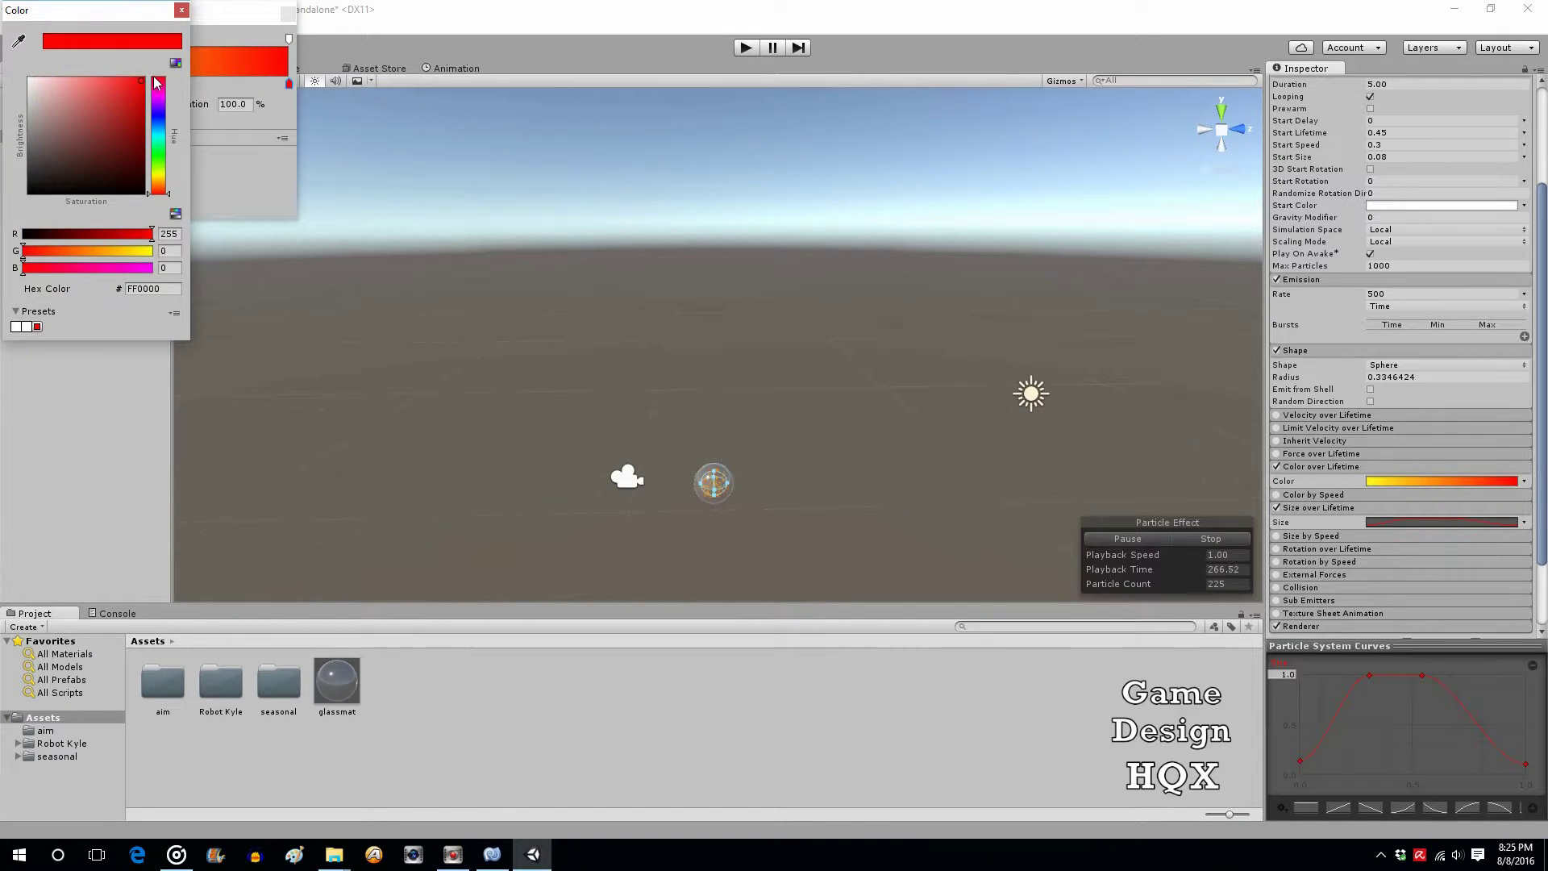
left_click(182, 10)
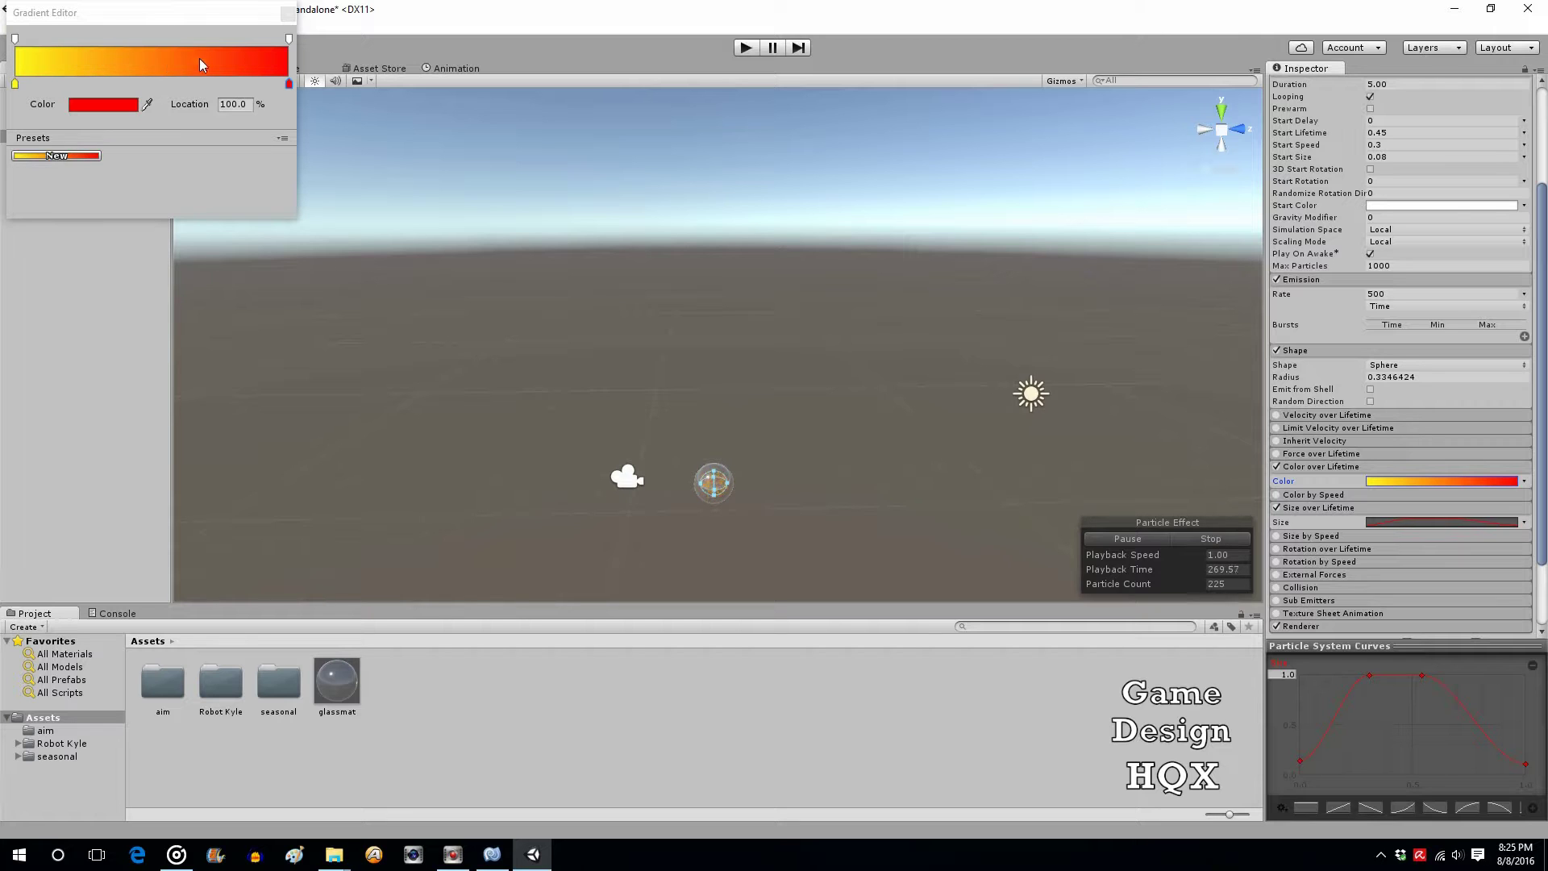